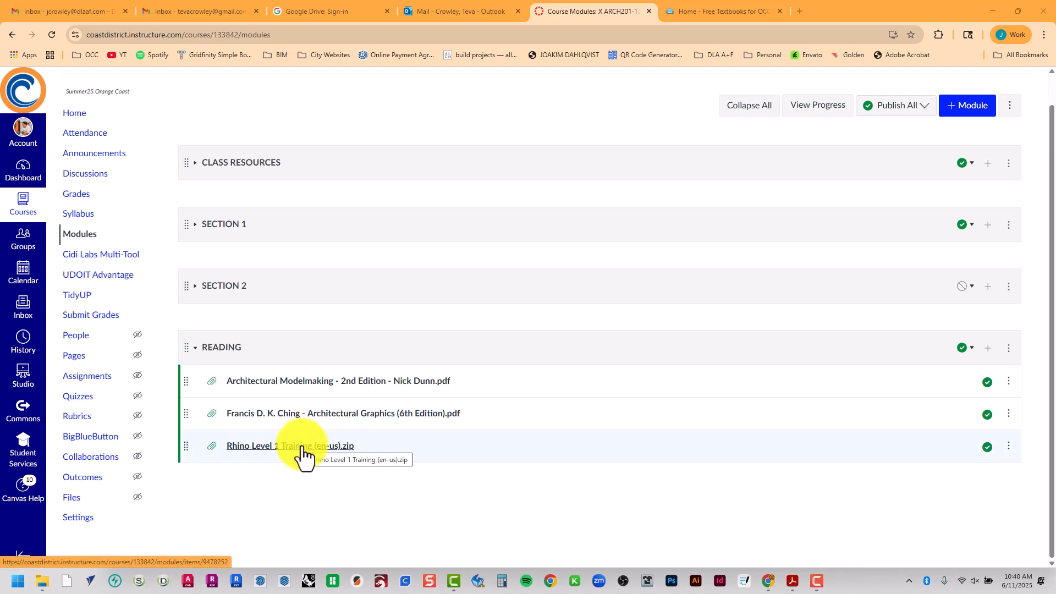
# Download Rhino Level 1 Training (en-us).zip from the course's READING module and open the Downloads folder in File Explorer
pyautogui.click(348, 446)
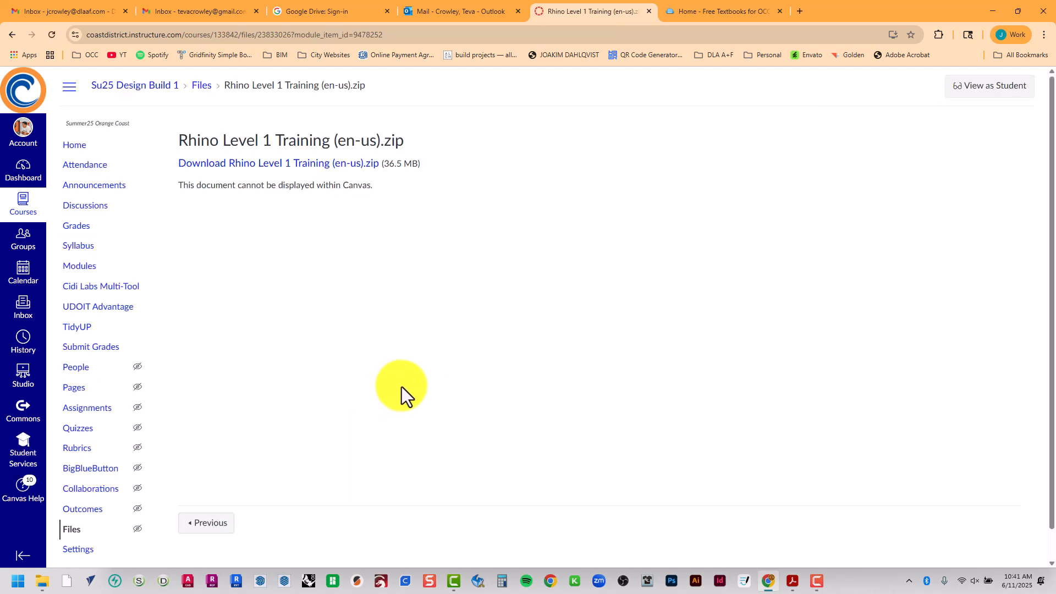
pyautogui.click(349, 165)
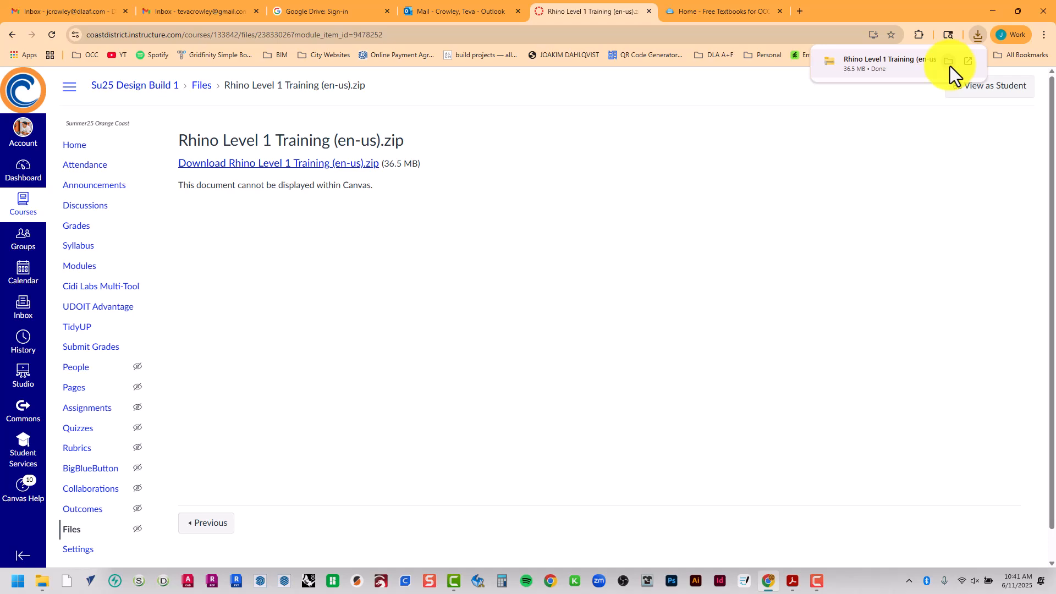
pyautogui.click(36, 582)
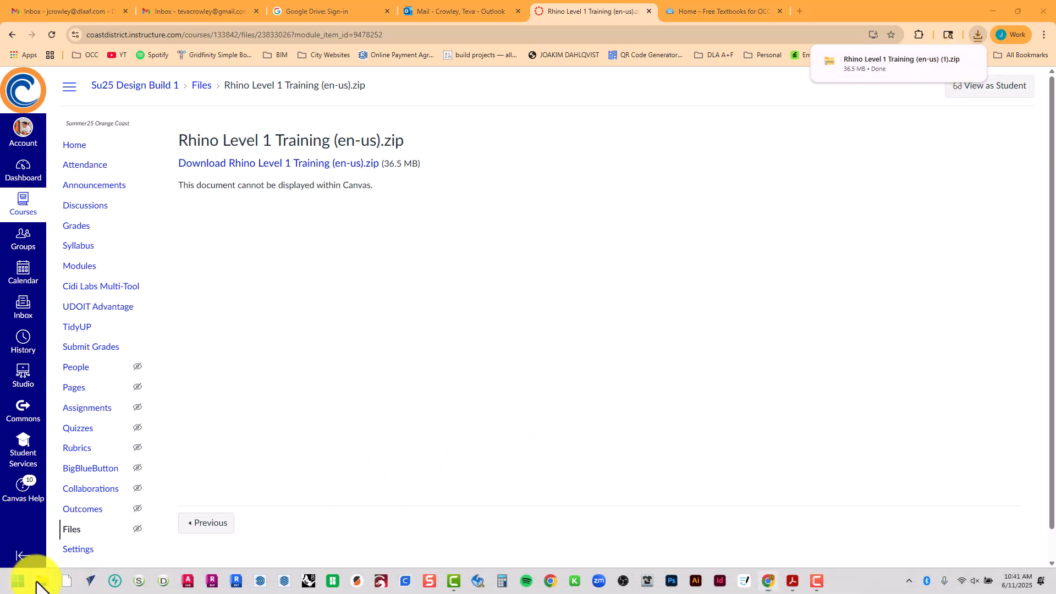
pyautogui.scroll(10, 111, 377)
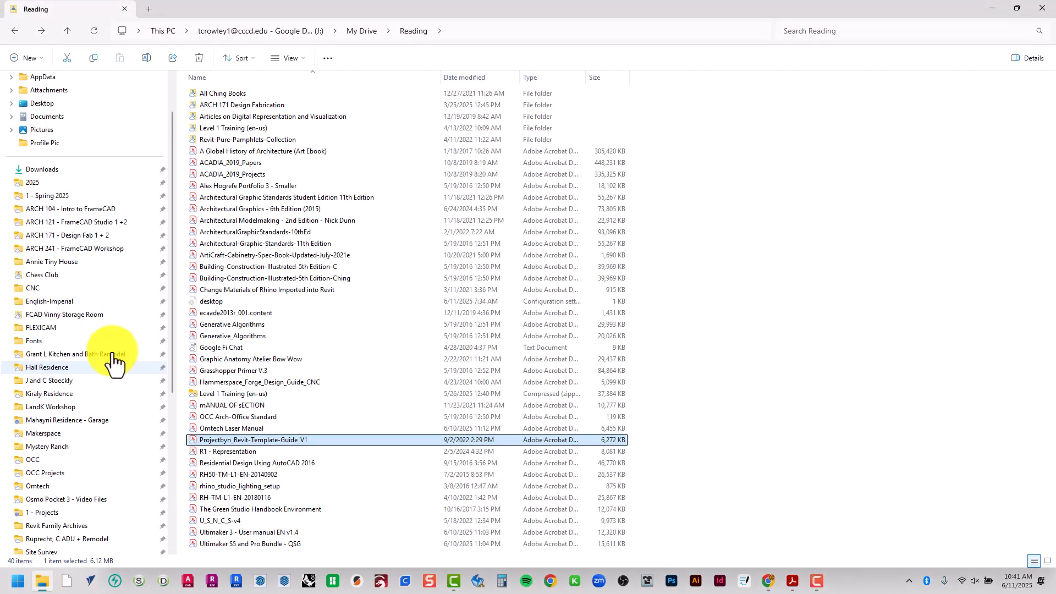
pyautogui.click(86, 170)
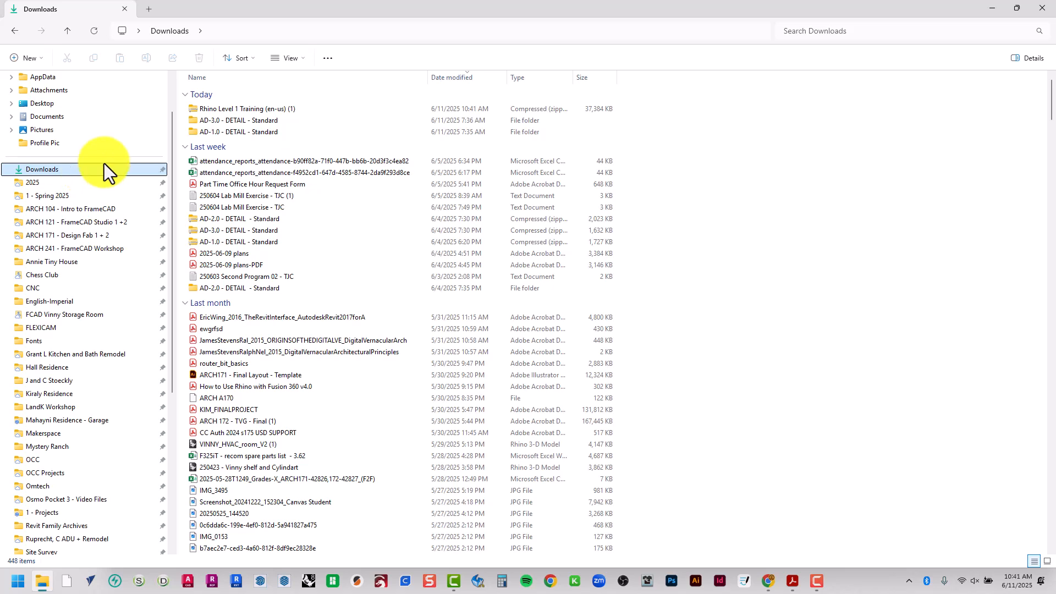
# Find the newly downloaded Rhino Level 1 Training (en-us) (1) archive and start extracting all its contents
pyautogui.scroll(-6, 389, 301)
pyautogui.click(389, 307)
pyautogui.scroll(-6, 394, 317)
pyautogui.scroll(13, 402, 335)
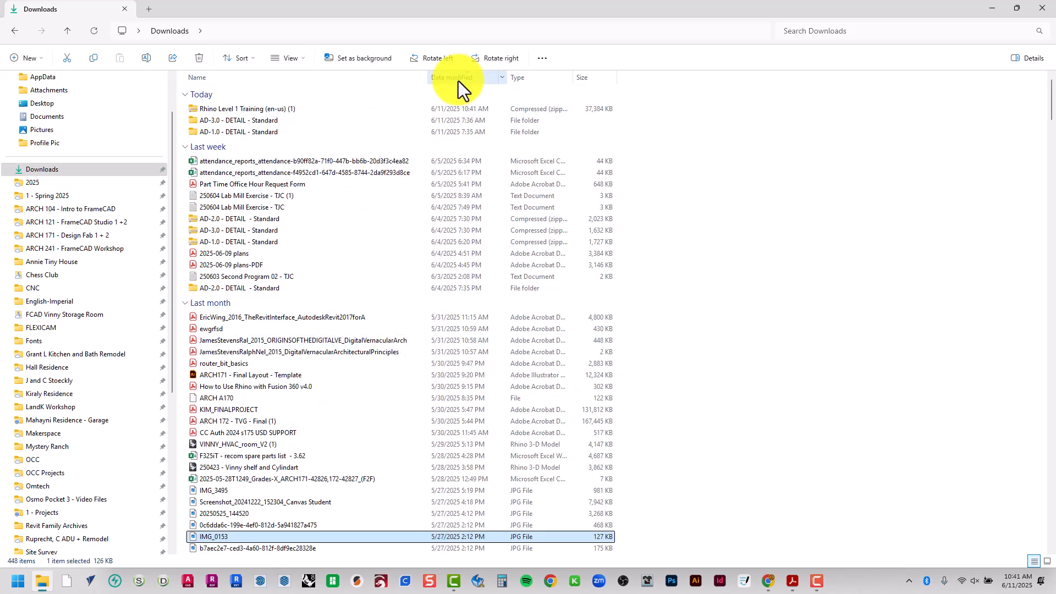
pyautogui.click(320, 110)
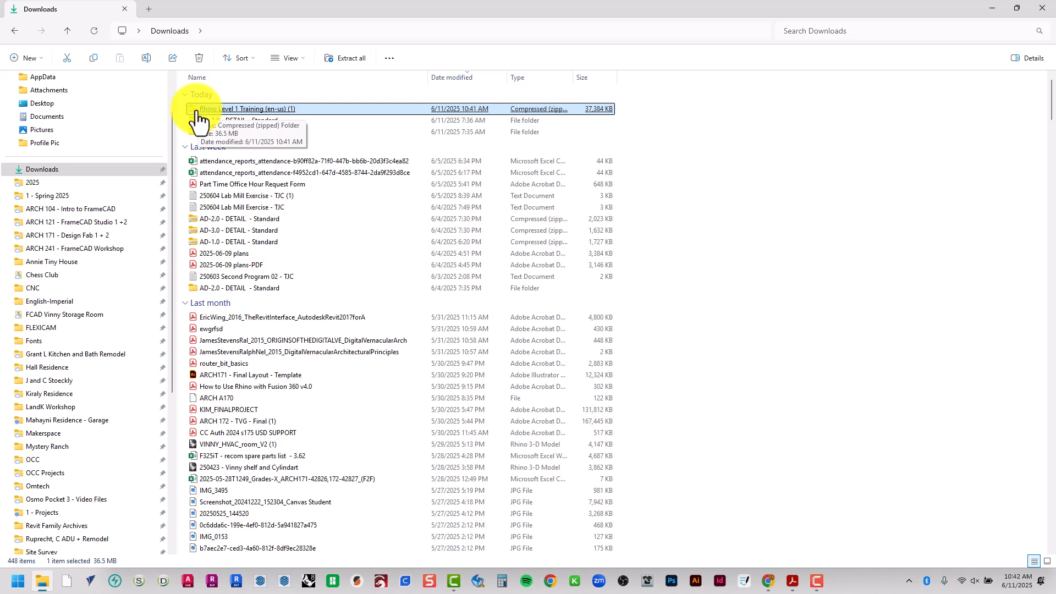
pyautogui.click(447, 162)
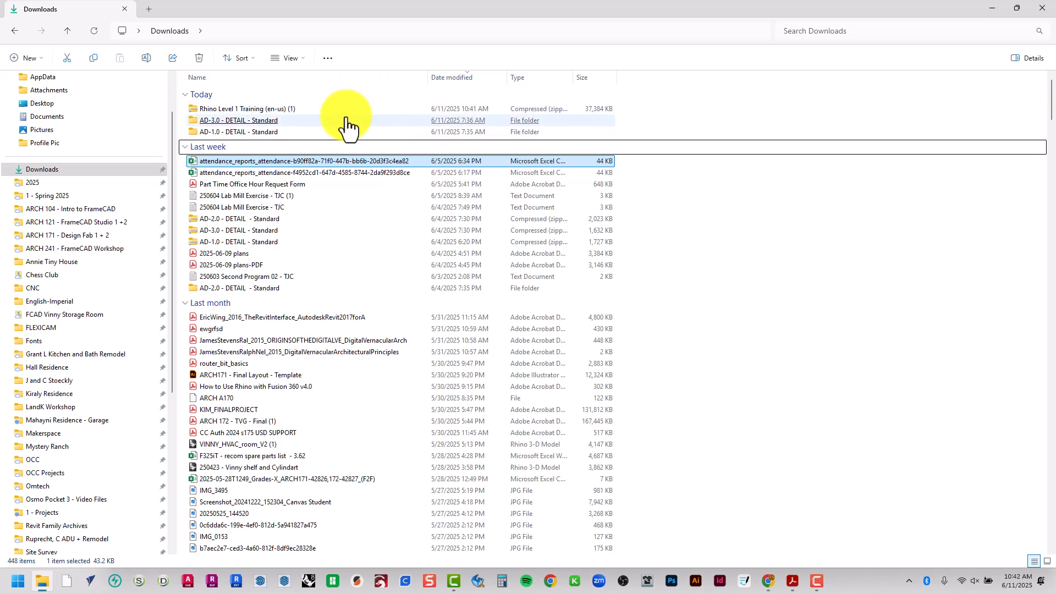
pyautogui.click(286, 109)
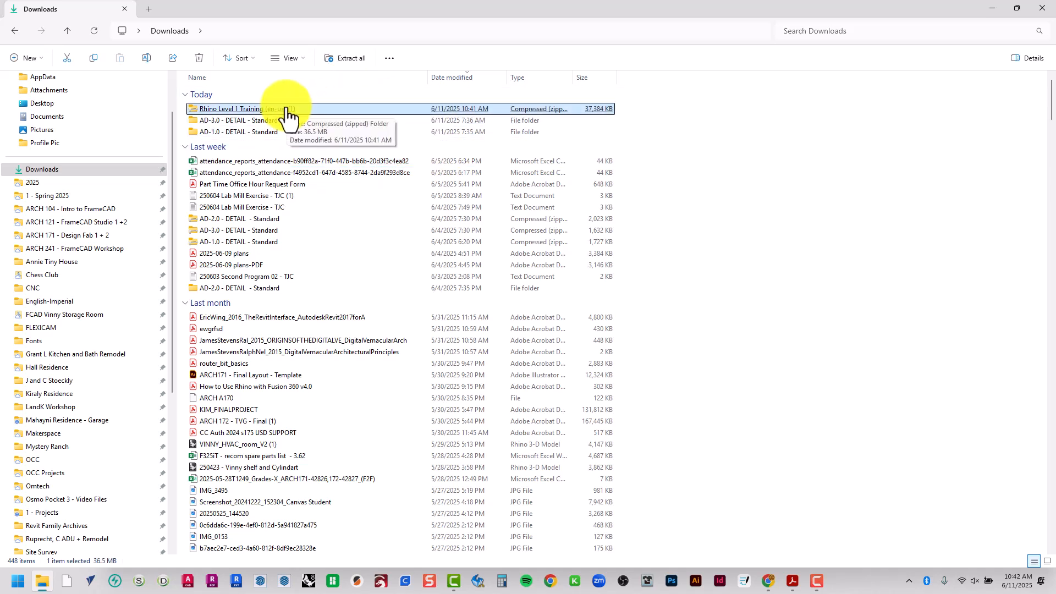
pyautogui.rightClick(286, 110)
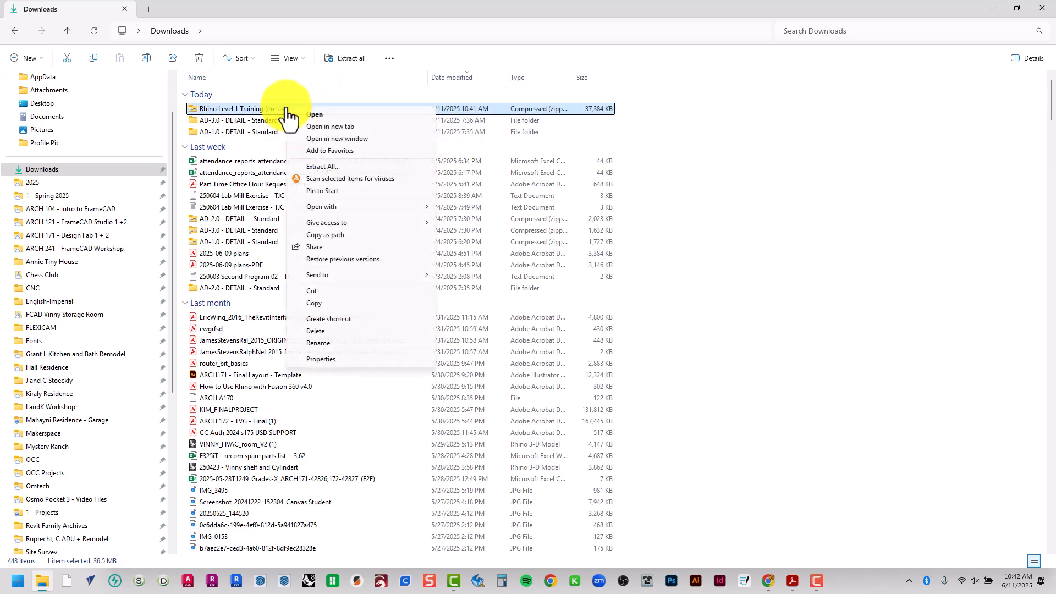
pyautogui.click(323, 170)
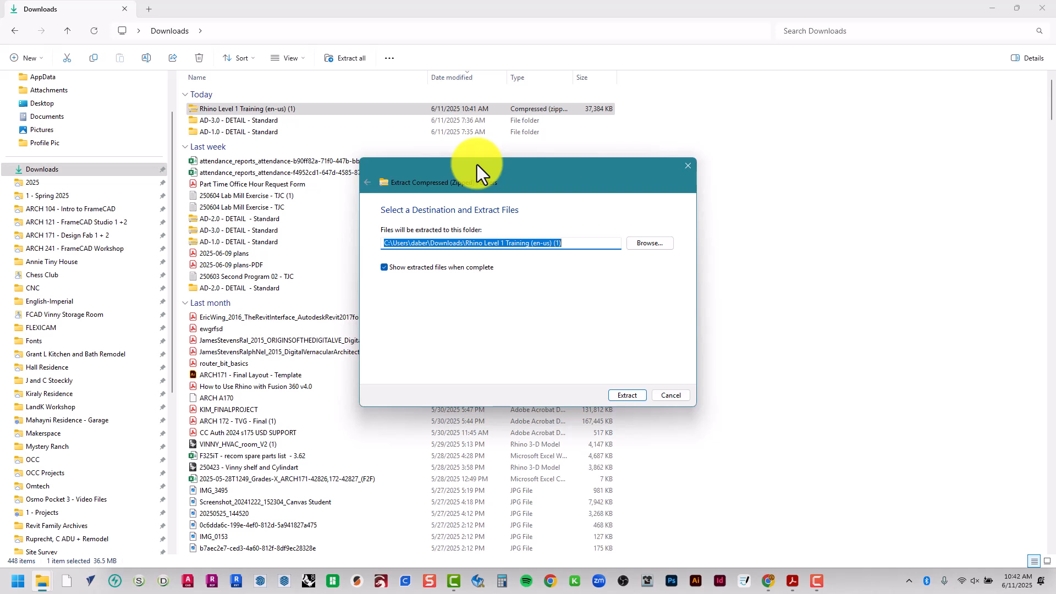
# Browse for the extraction destination on the Google Drive (J:) and open My Drive > OCC > 2025 > 3 - Summer 2025 > ARCH 201
pyautogui.click(650, 243)
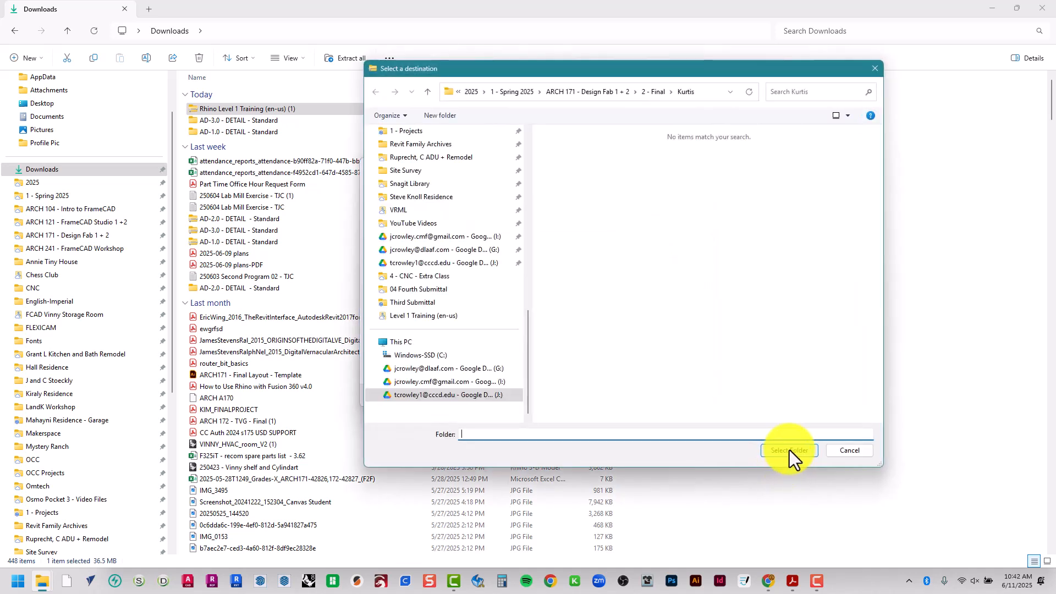
pyautogui.click(482, 264)
pyautogui.doubleClick(572, 147)
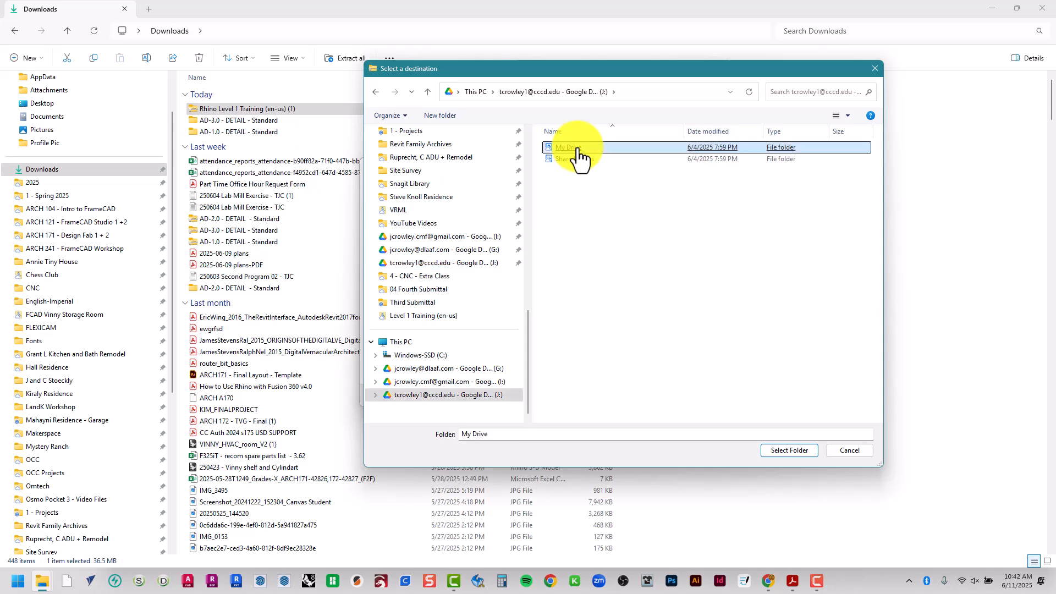
pyautogui.click(576, 171)
pyautogui.doubleClick(576, 171)
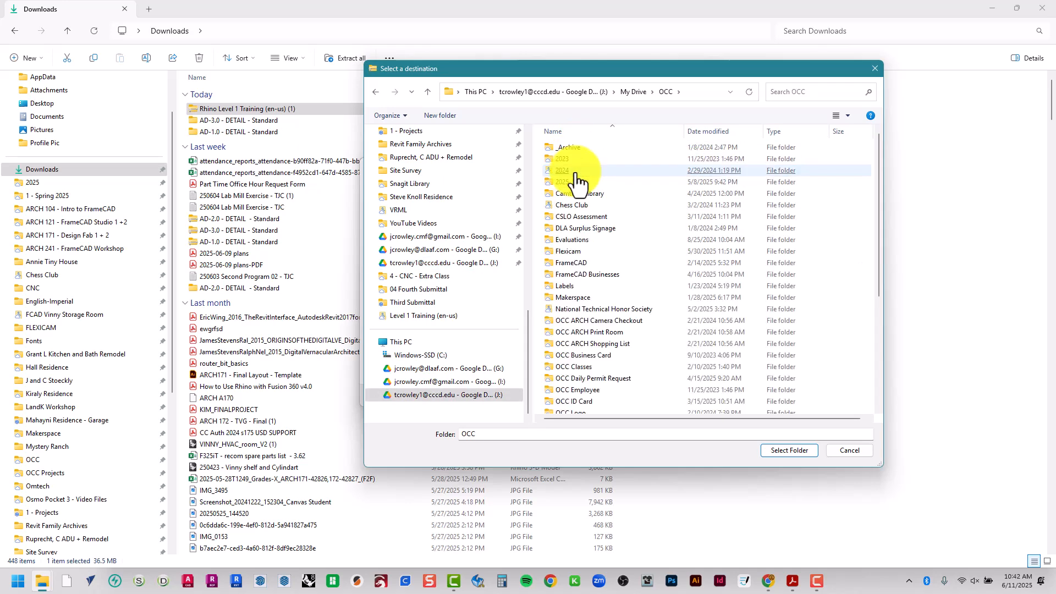
pyautogui.click(577, 171)
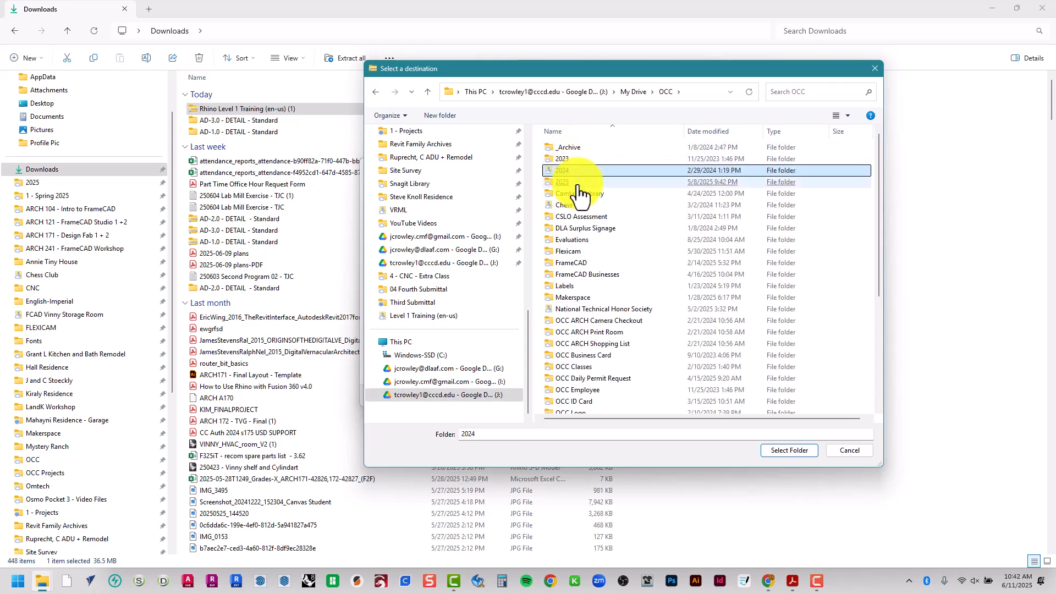
pyautogui.click(579, 187)
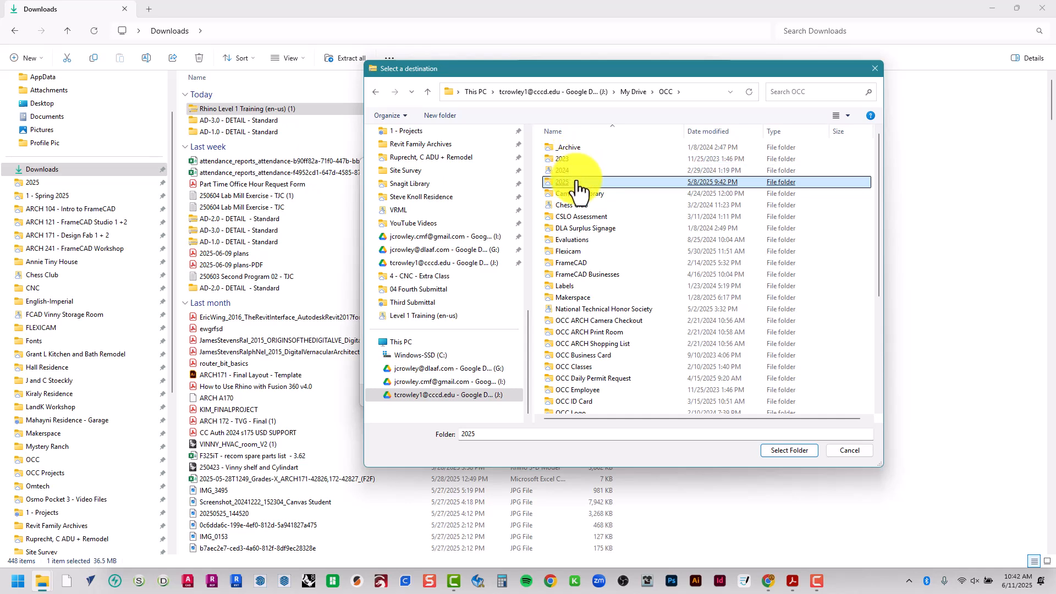
pyautogui.doubleClick(577, 181)
pyautogui.click(577, 181)
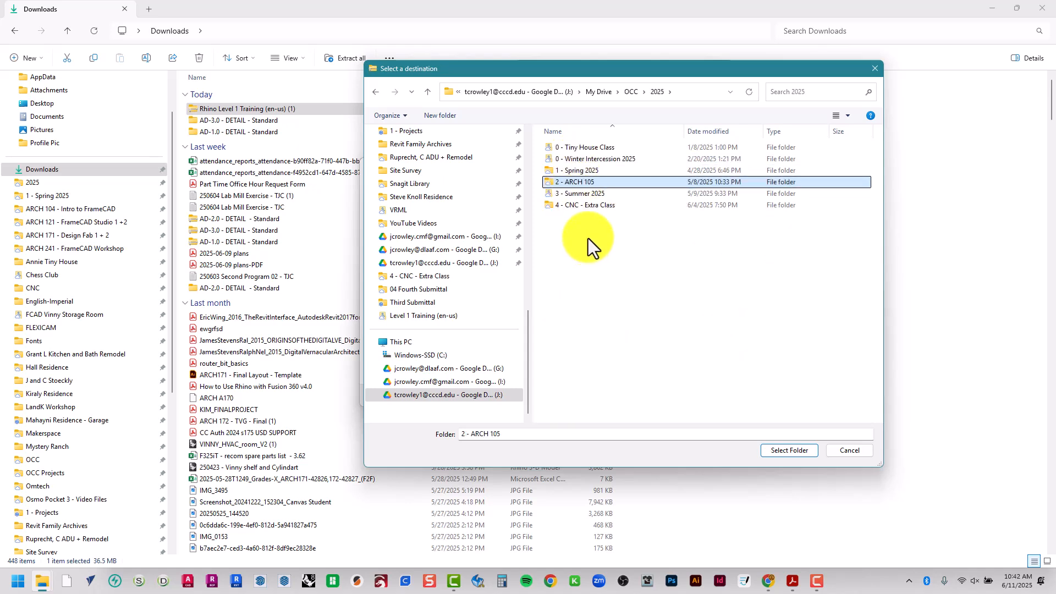
pyautogui.click(589, 239)
pyautogui.click(578, 196)
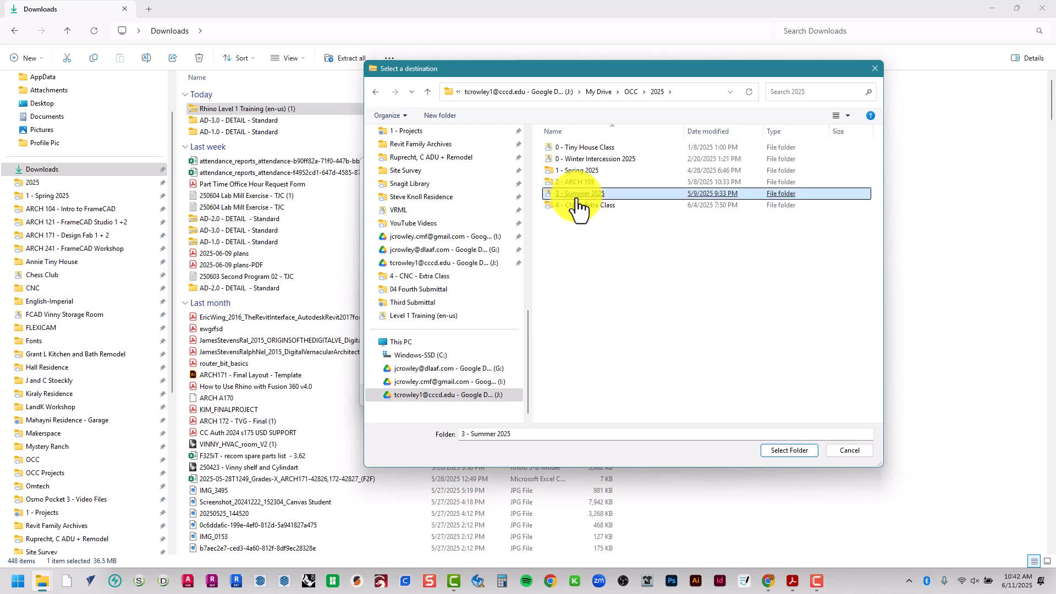
pyautogui.doubleClick(578, 196)
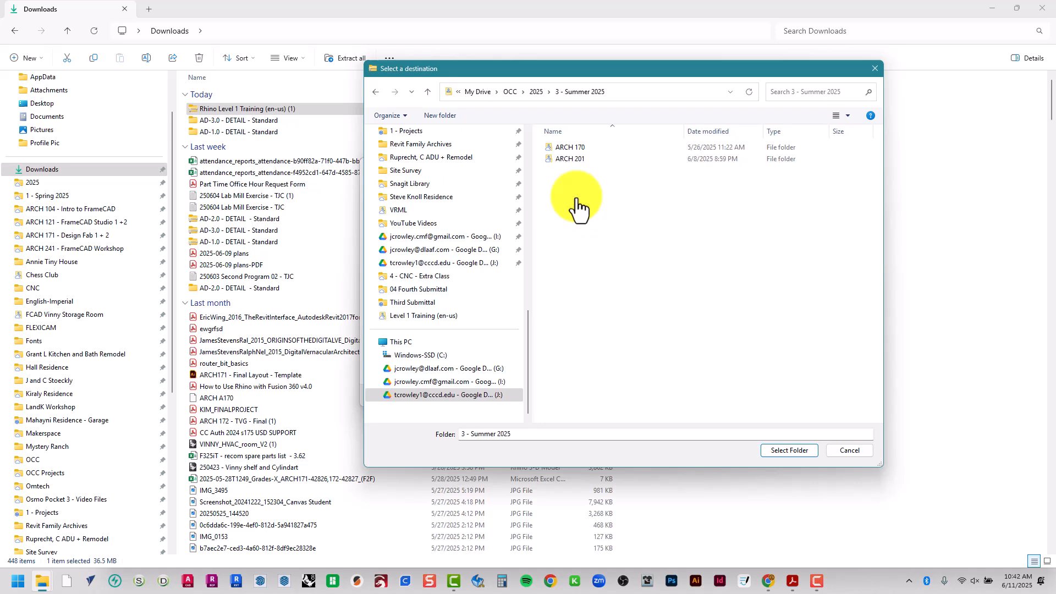
pyautogui.click(571, 160)
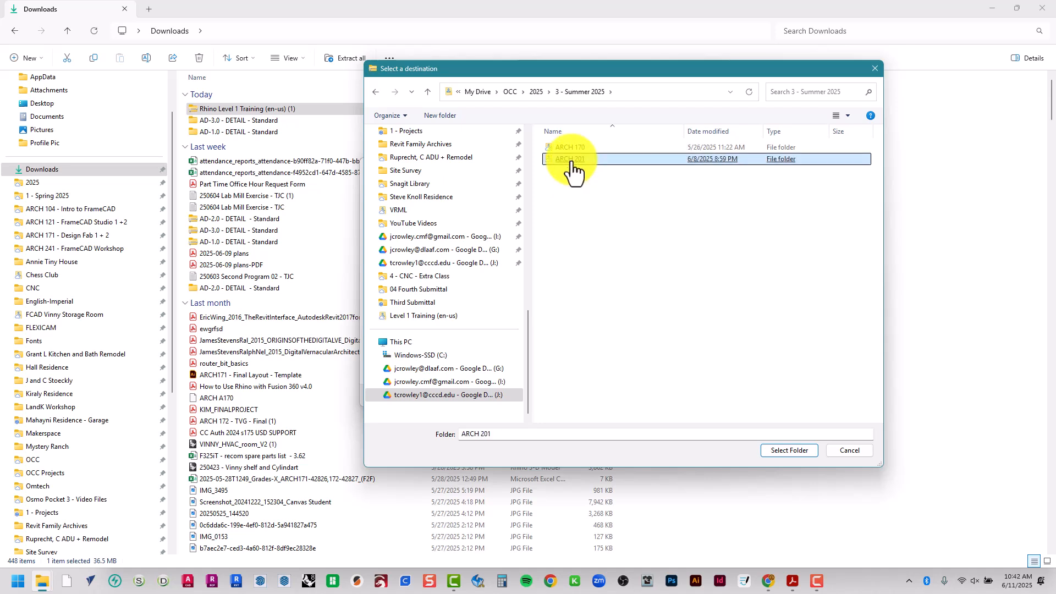
pyautogui.doubleClick(571, 161)
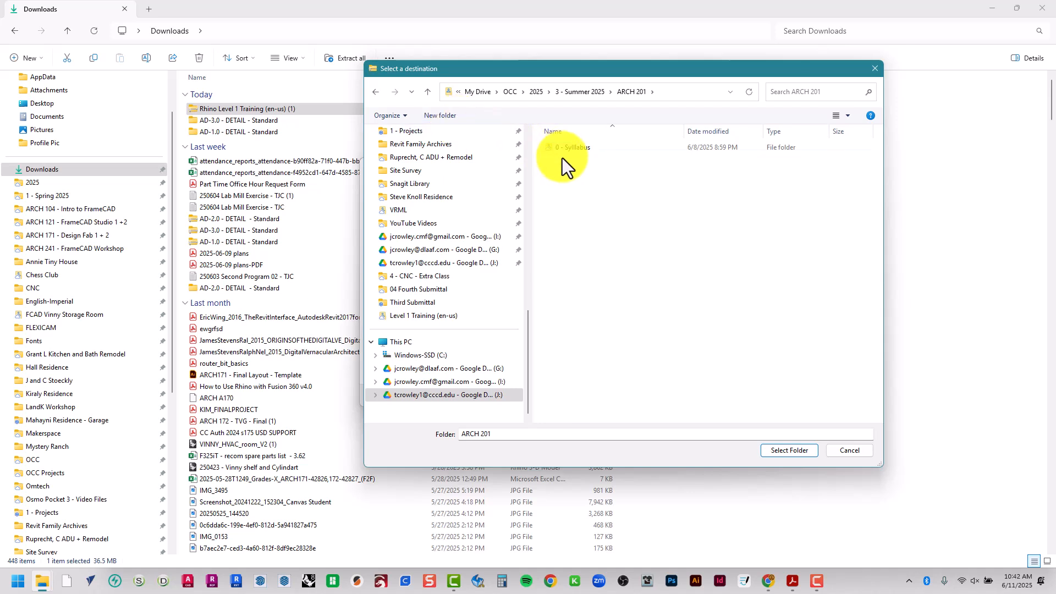
# Create a folder named "1 - Reading" inside ARCH 201
pyautogui.click(454, 116)
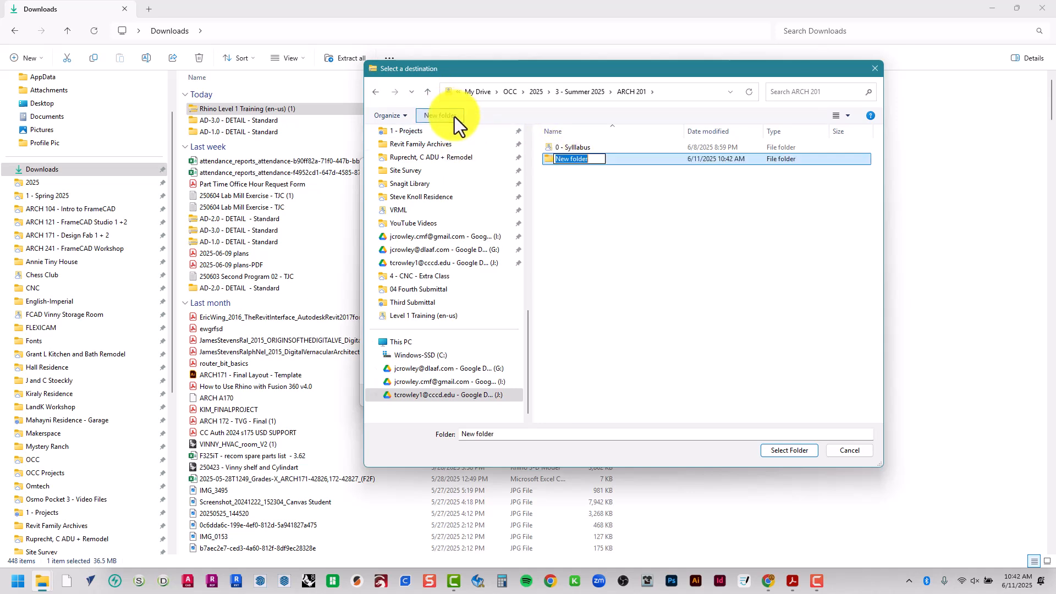
pyautogui.write('1 - Reading')
pyautogui.press('Return')
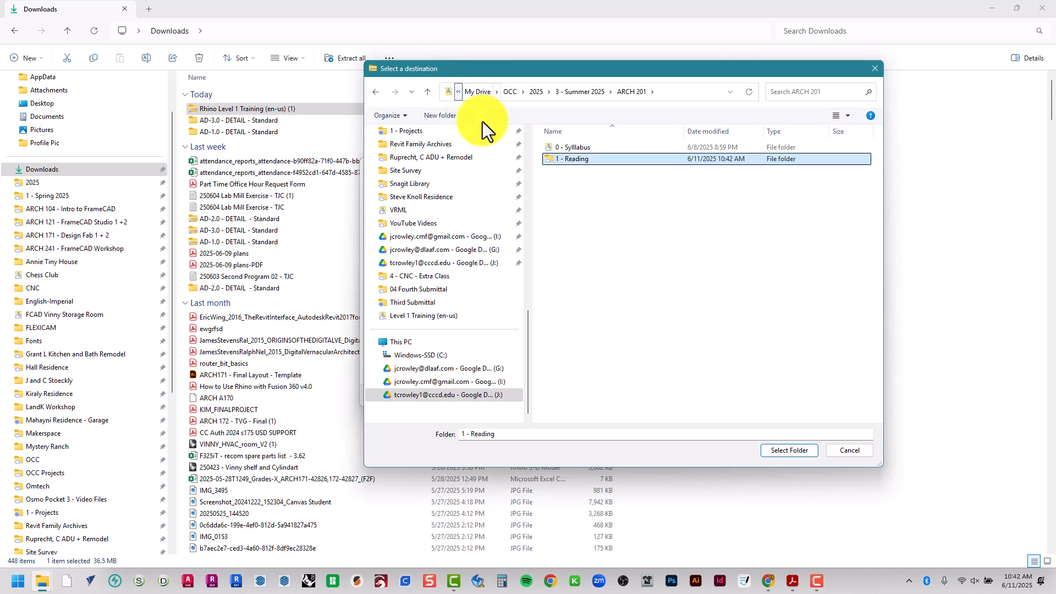
# Choose the 1 - Reading folder as the destination and extract the archive there
pyautogui.doubleClick(624, 160)
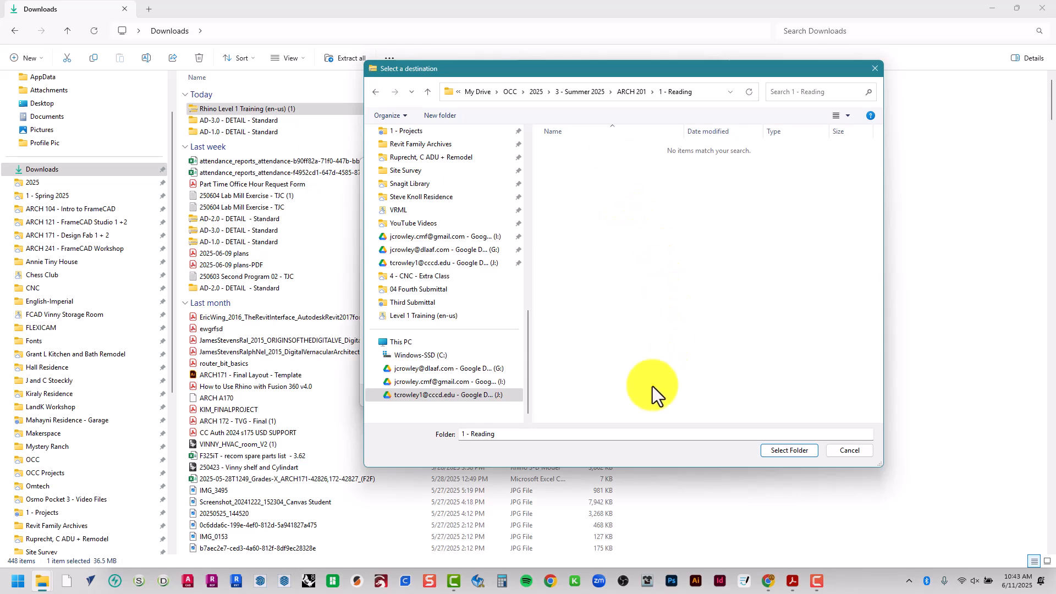
pyautogui.click(793, 452)
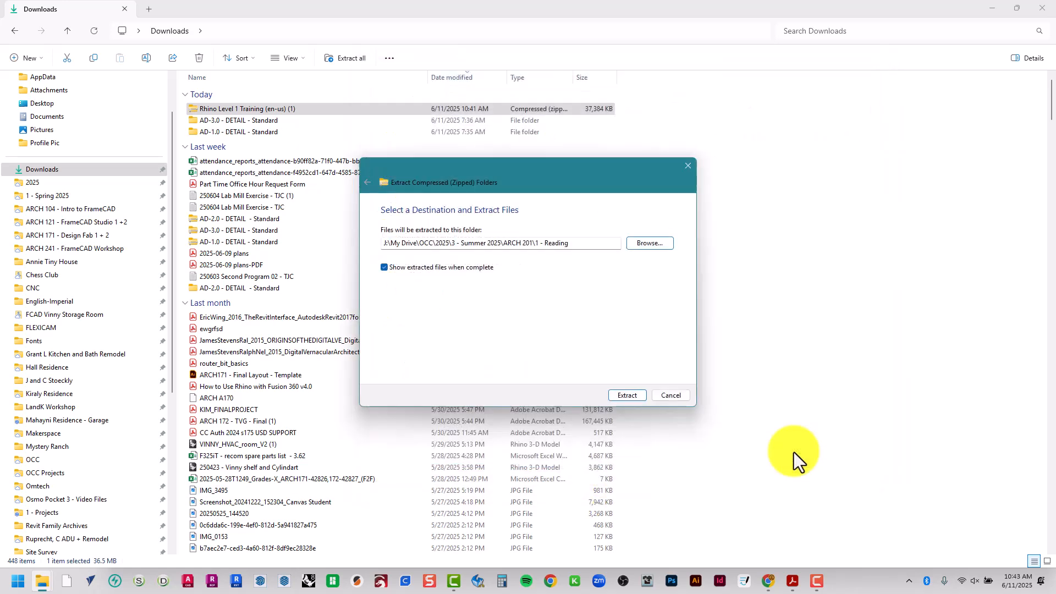
pyautogui.click(625, 396)
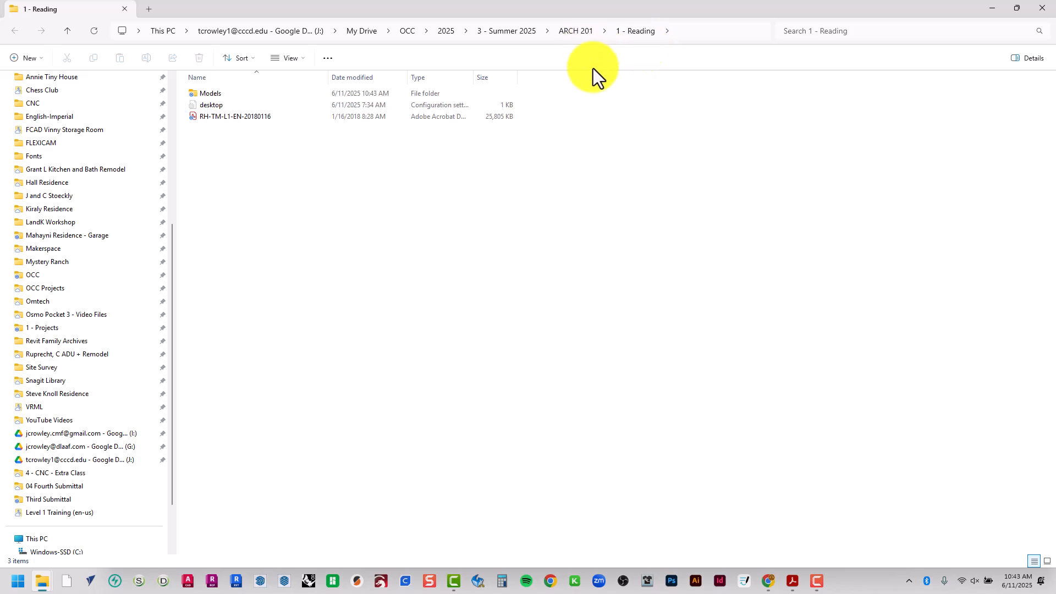
# Open the extracted Models folder in 1 - Reading
pyautogui.click(273, 117)
pyautogui.click(258, 97)
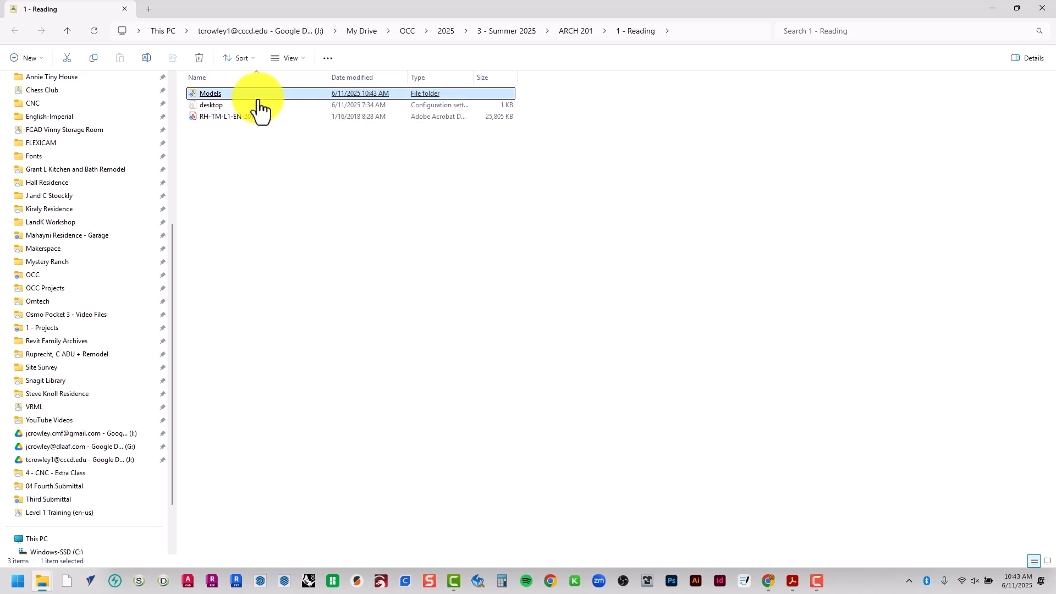
pyautogui.doubleClick(259, 101)
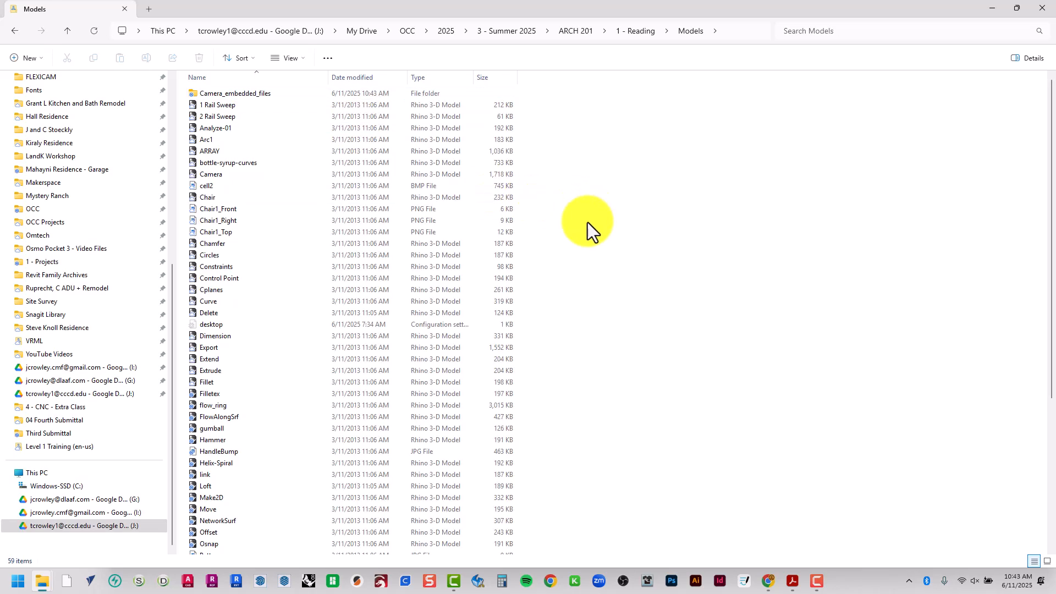
# Look through the files in the Models folder, widening the Type column to read their file types
pyautogui.scroll(-6, 591, 221)
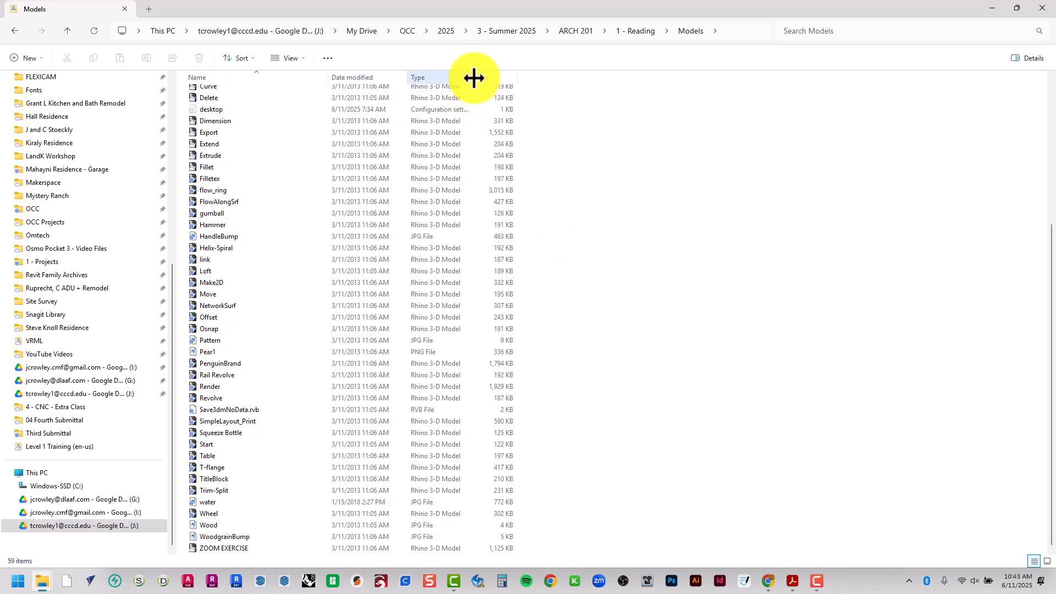
pyautogui.moveTo(475, 78); pyautogui.dragTo(572, 77)
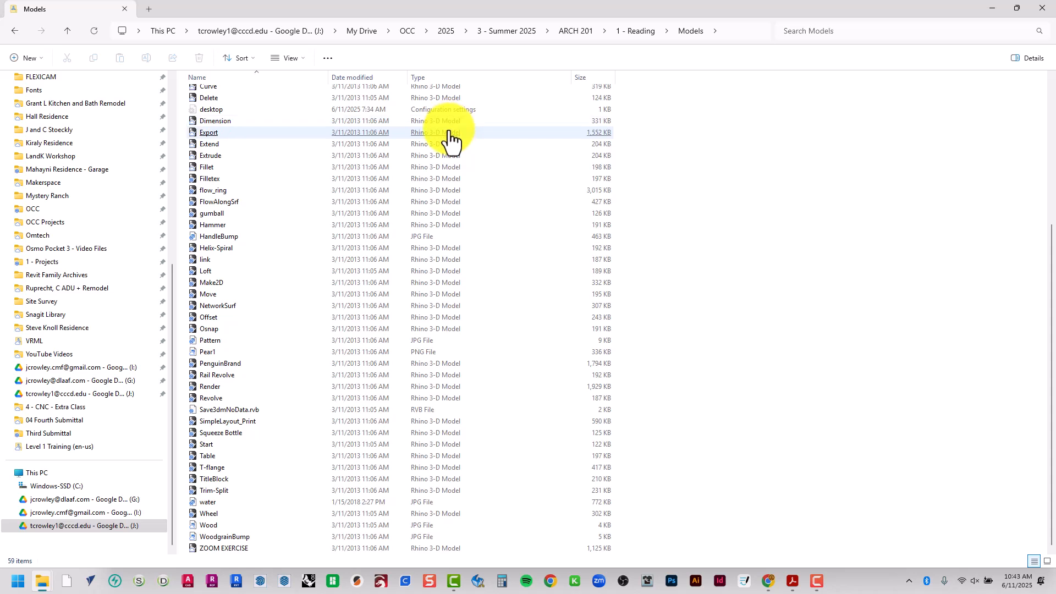
pyautogui.click(450, 133)
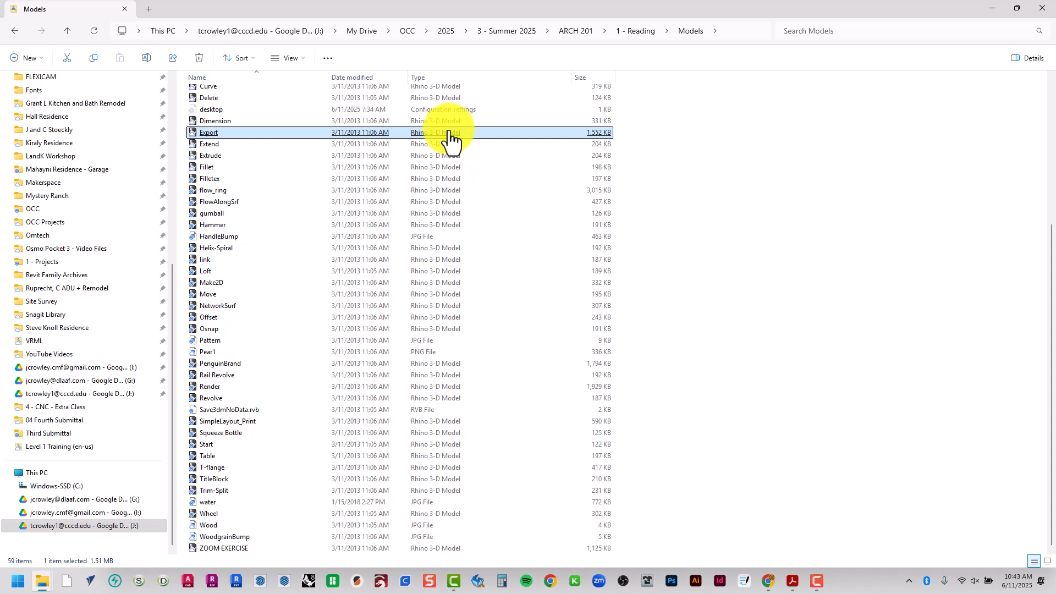
pyautogui.click(338, 468)
pyautogui.click(247, 236)
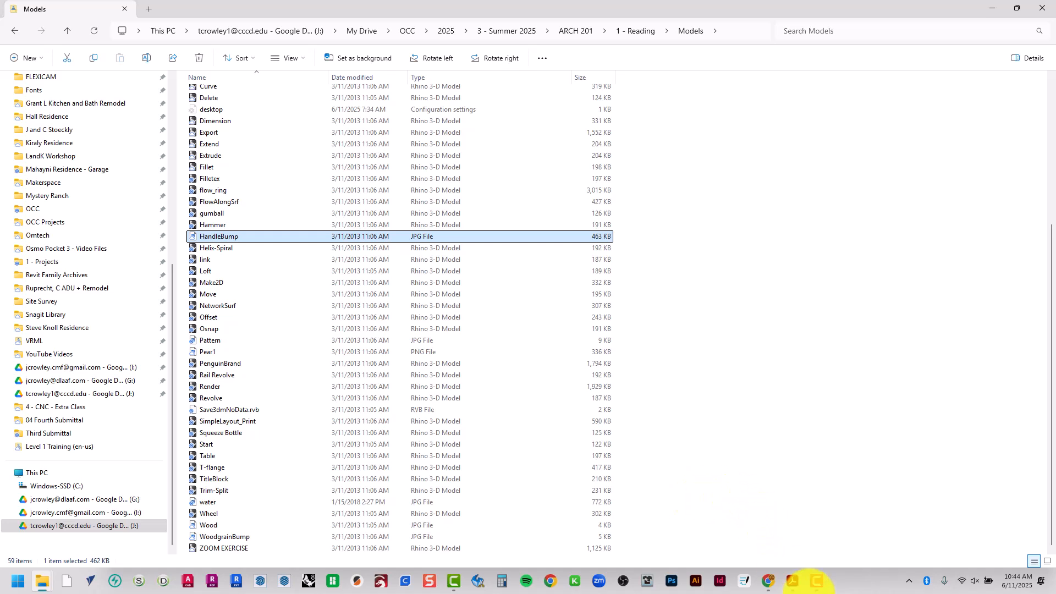
# Switch to Chrome and open the cccd.apporto.com site in a new tab
pyautogui.click(769, 584)
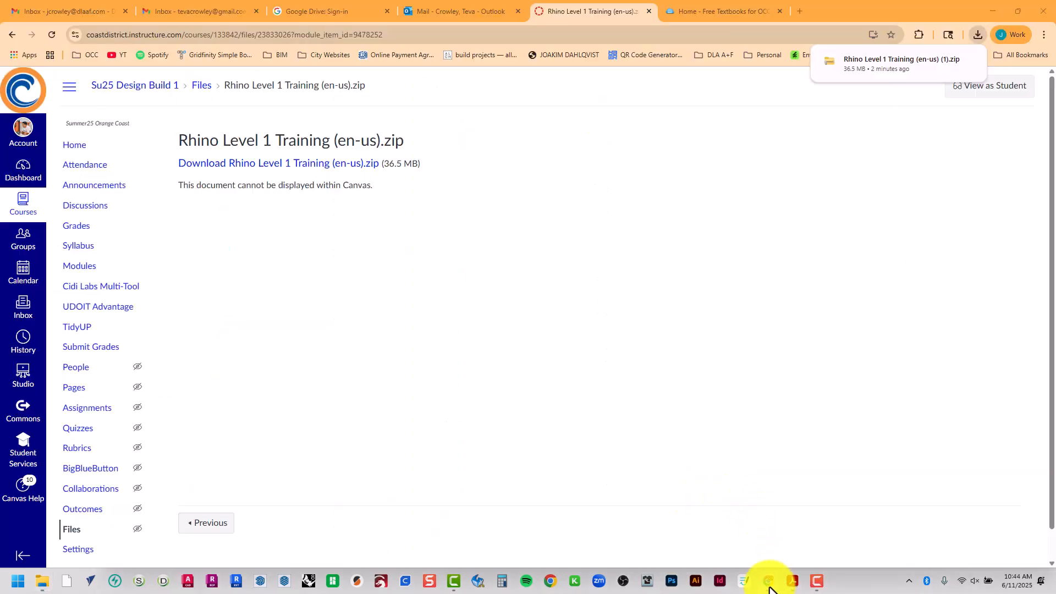
pyautogui.click(800, 12)
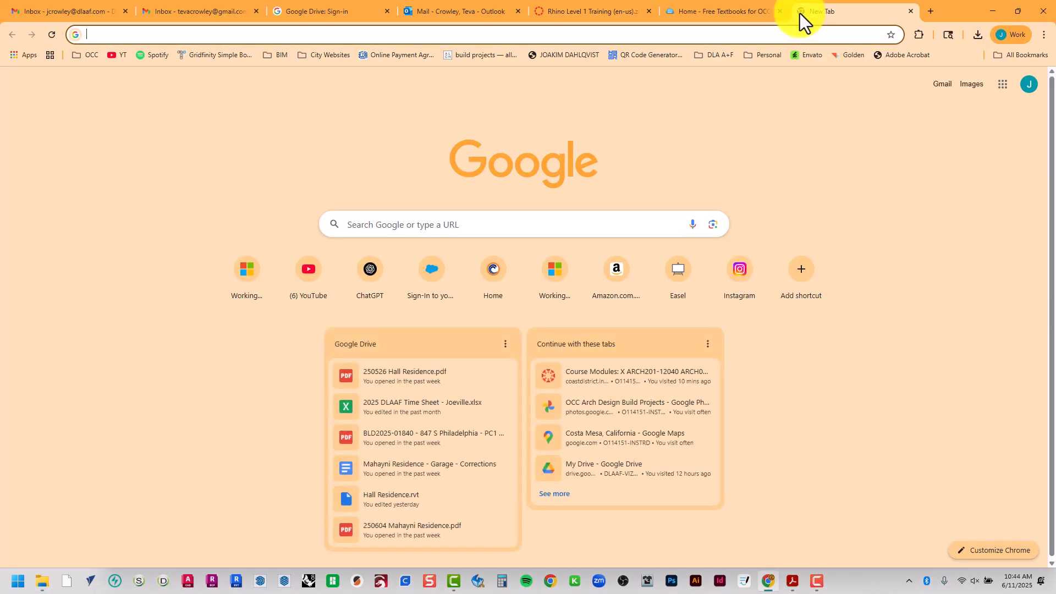
pyautogui.write('ccc.')
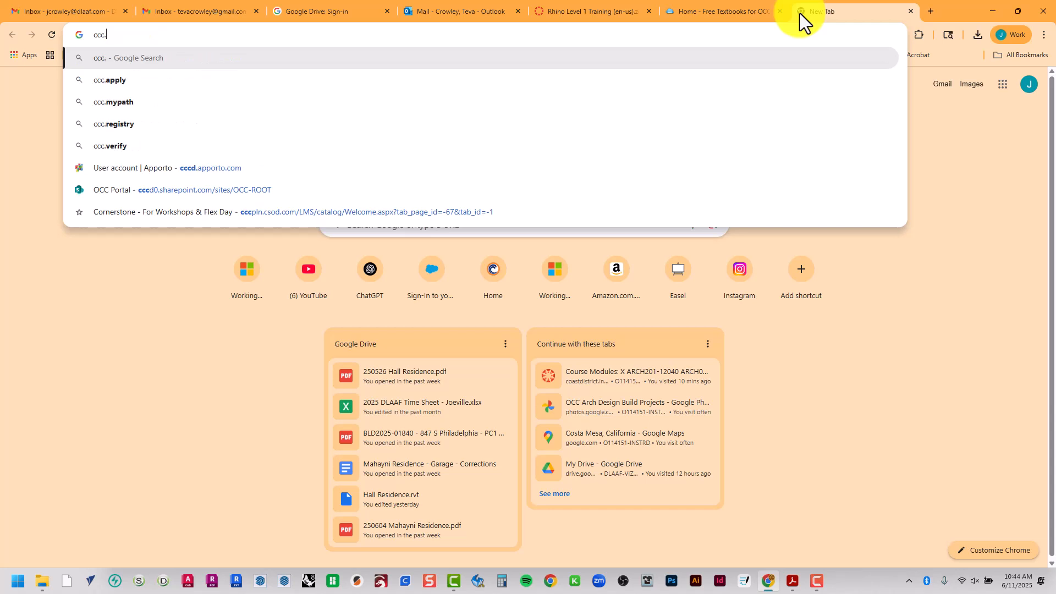
pyautogui.press('BackSpace')
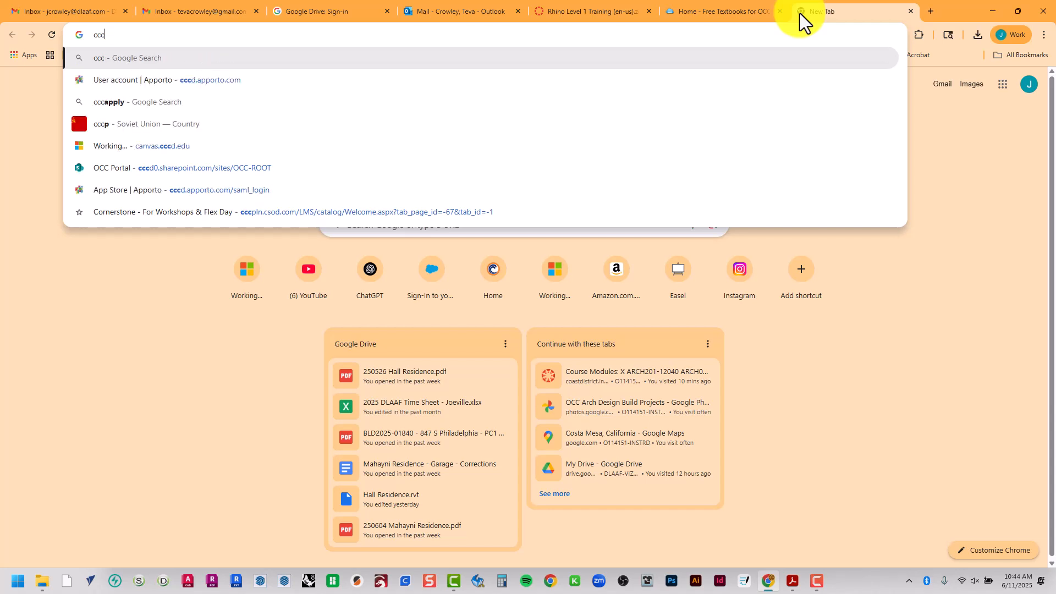
pyautogui.write('d.')
pyautogui.press('Return')
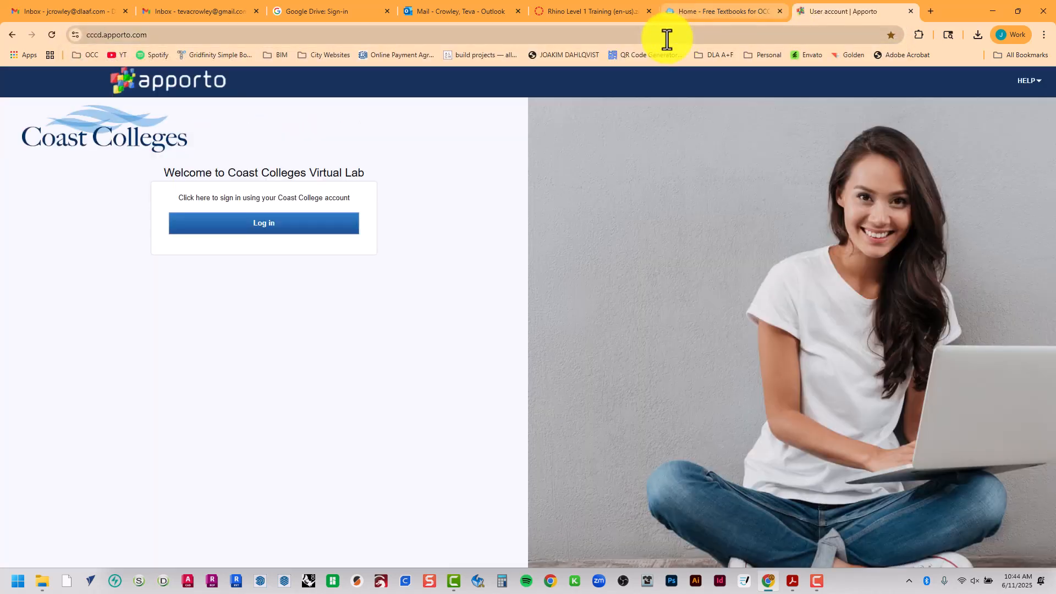
# Log in to the Coast Colleges Virtual Lab and launch its Windows Desktop, dismissing the Reset Internet Explorer Settings dialog
pyautogui.click(258, 223)
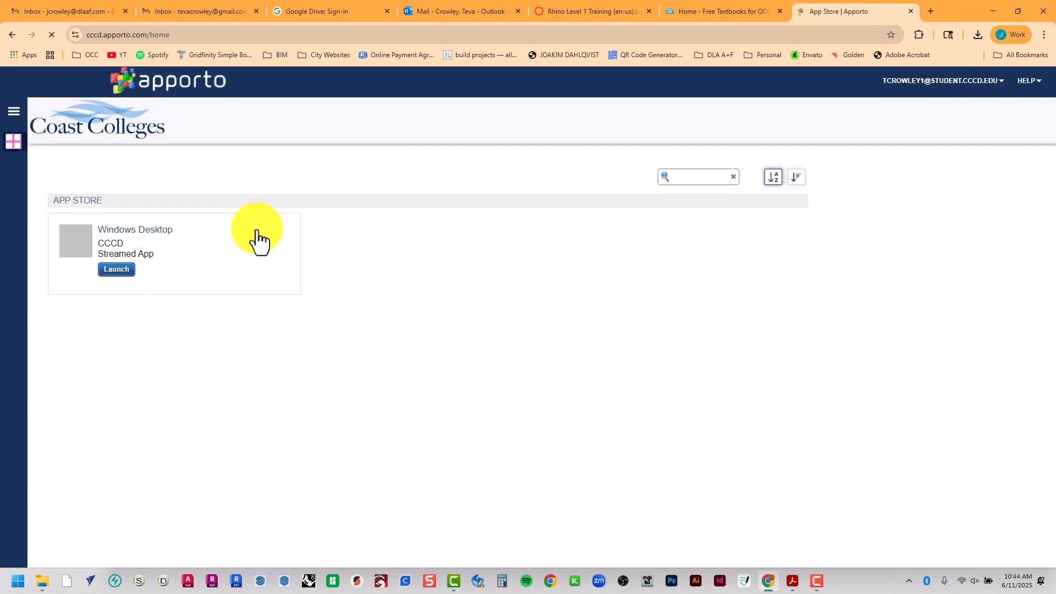
pyautogui.click(126, 271)
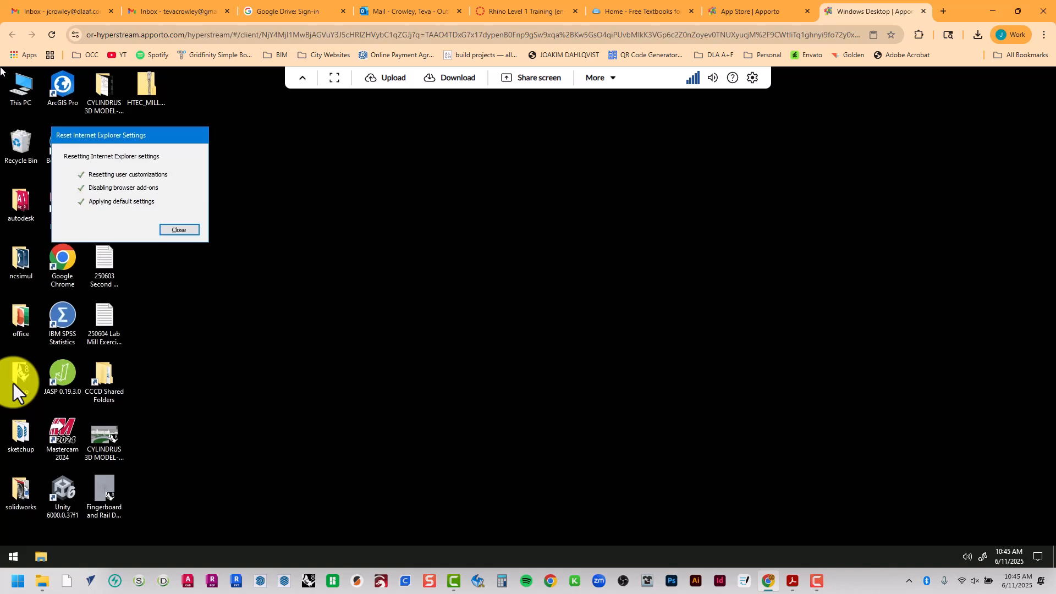
pyautogui.click(189, 232)
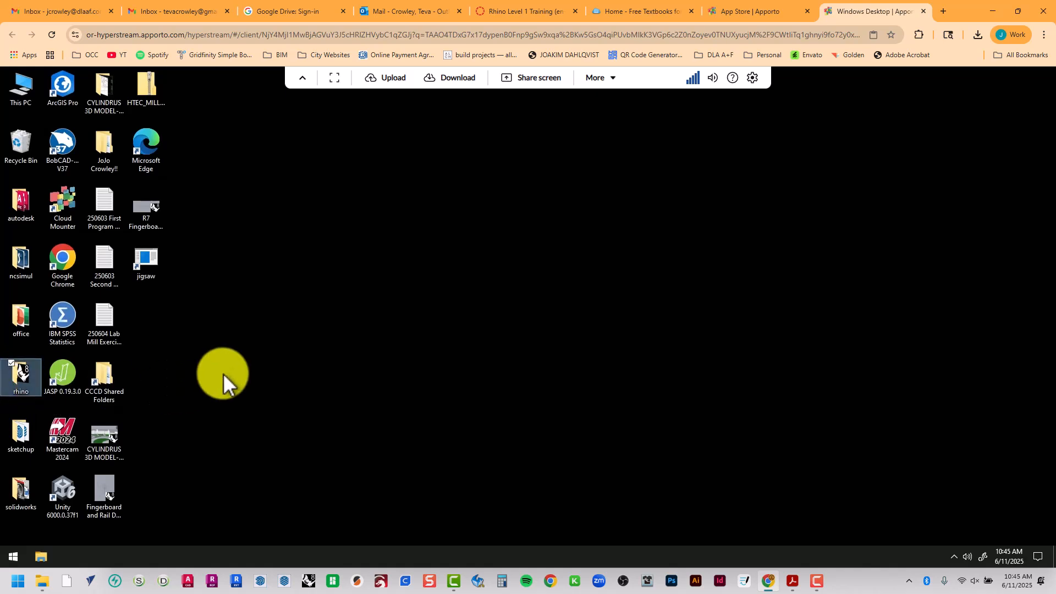
# Open the rhino folder on the virtual desktop and select the Rhino 8 shortcut
pyautogui.doubleClick(23, 377)
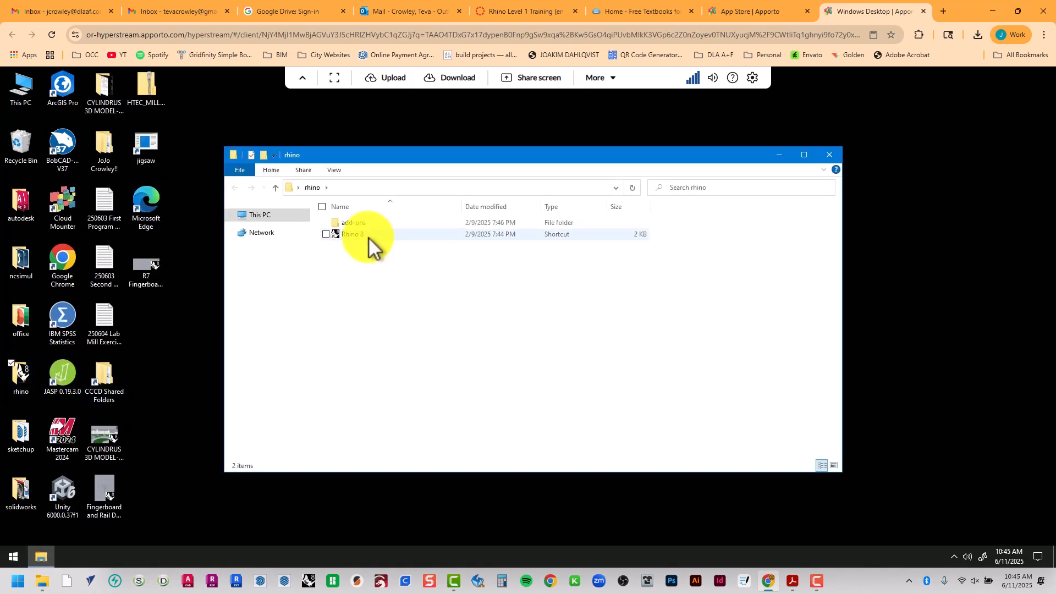
pyautogui.click(369, 237)
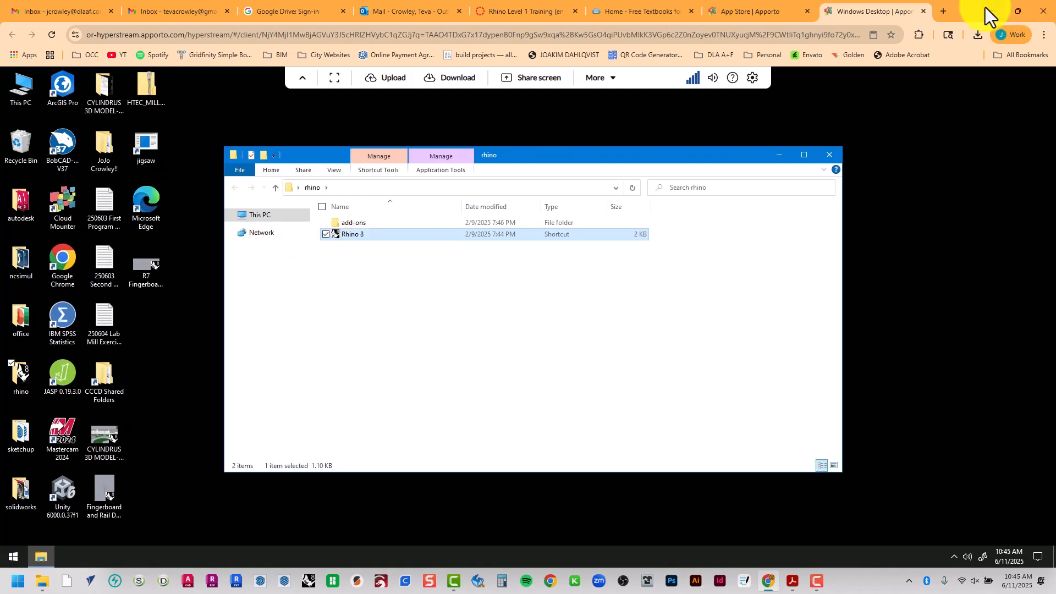
# Return to the Canvas course and open its syllabus at the Software Used section
pyautogui.click(944, 12)
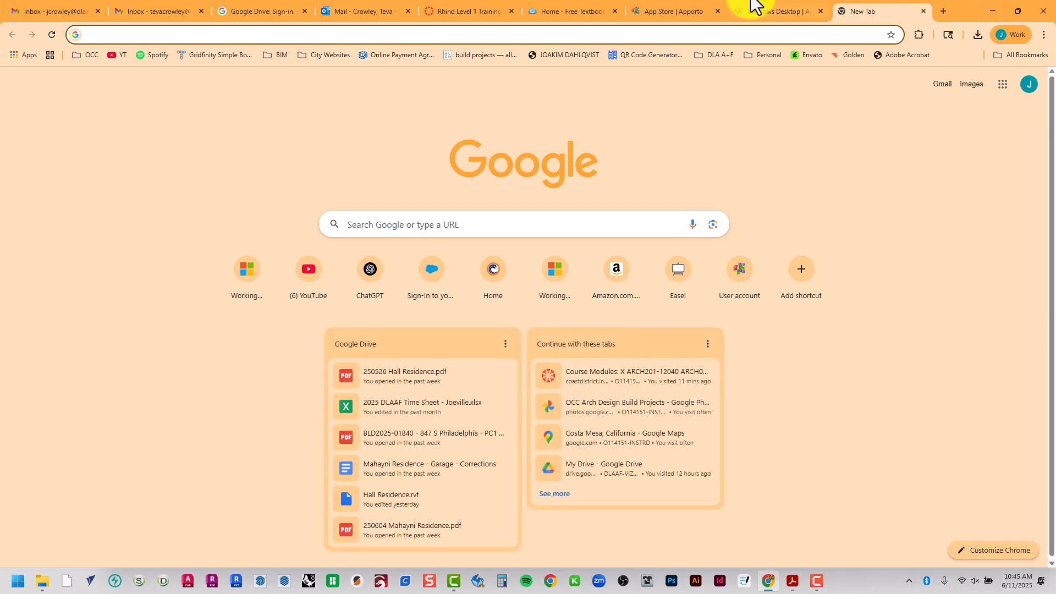
pyautogui.click(465, 9)
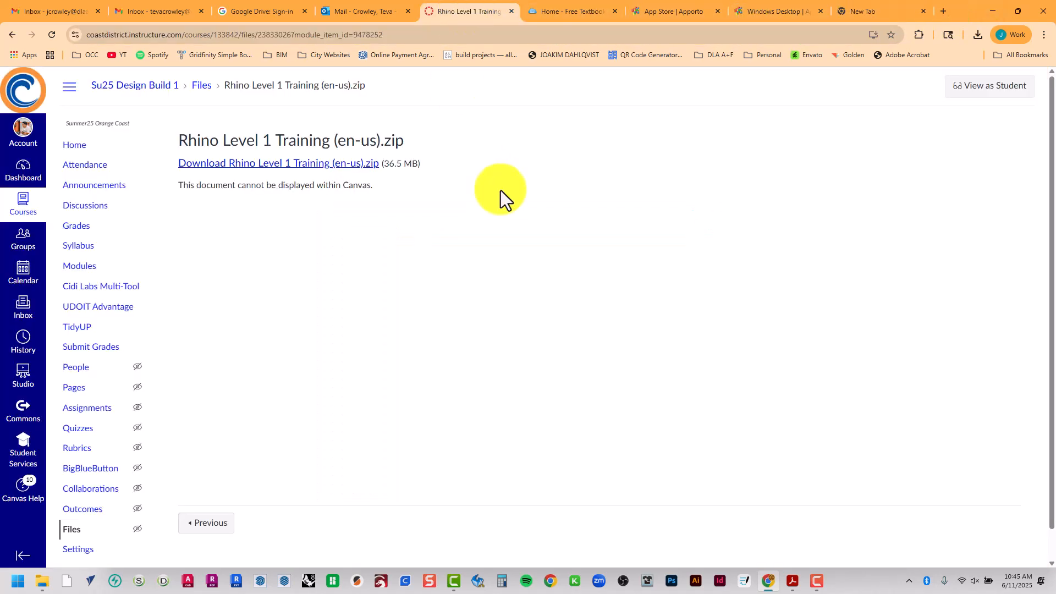
pyautogui.click(93, 248)
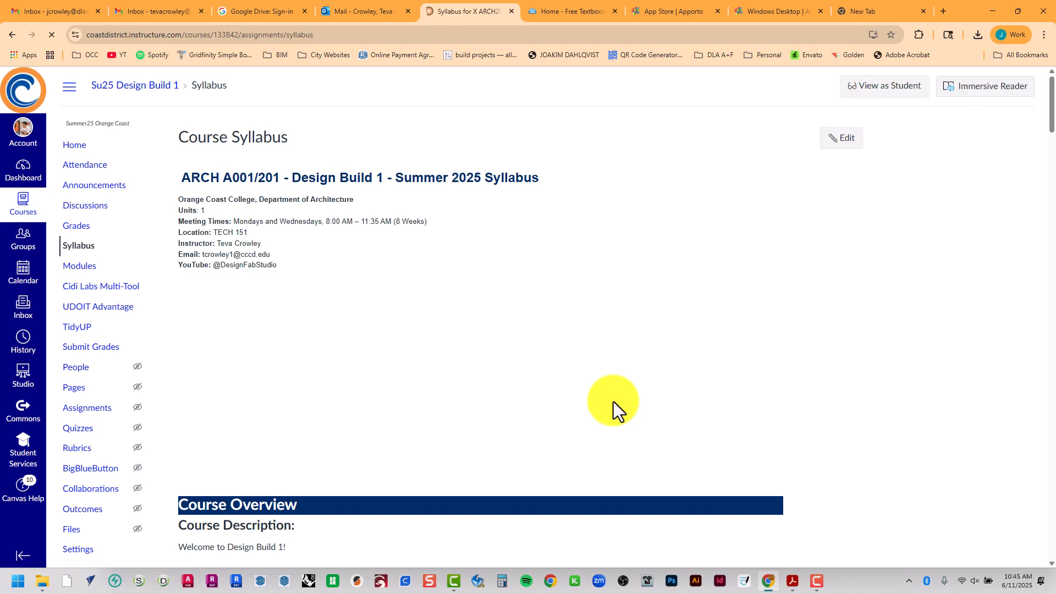
pyautogui.scroll(-10, 638, 330)
pyautogui.scroll(-15, 636, 361)
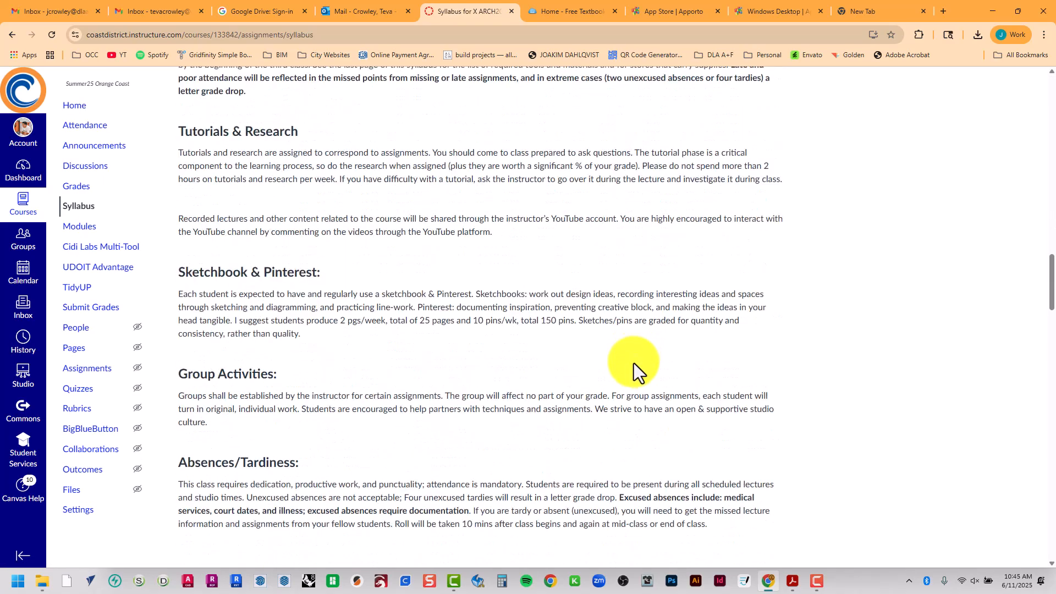
pyautogui.scroll(-3, 632, 362)
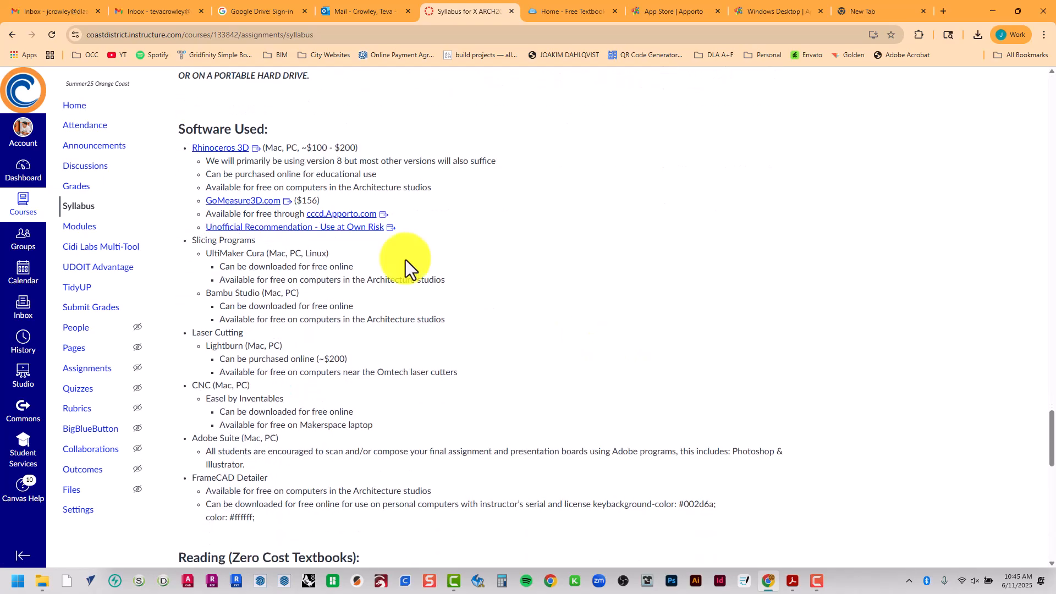
# Open the Rhinoceros 3D link from the syllabus and examine the Commercial and the Students or faculty prices for Rhino 8
pyautogui.click(216, 153)
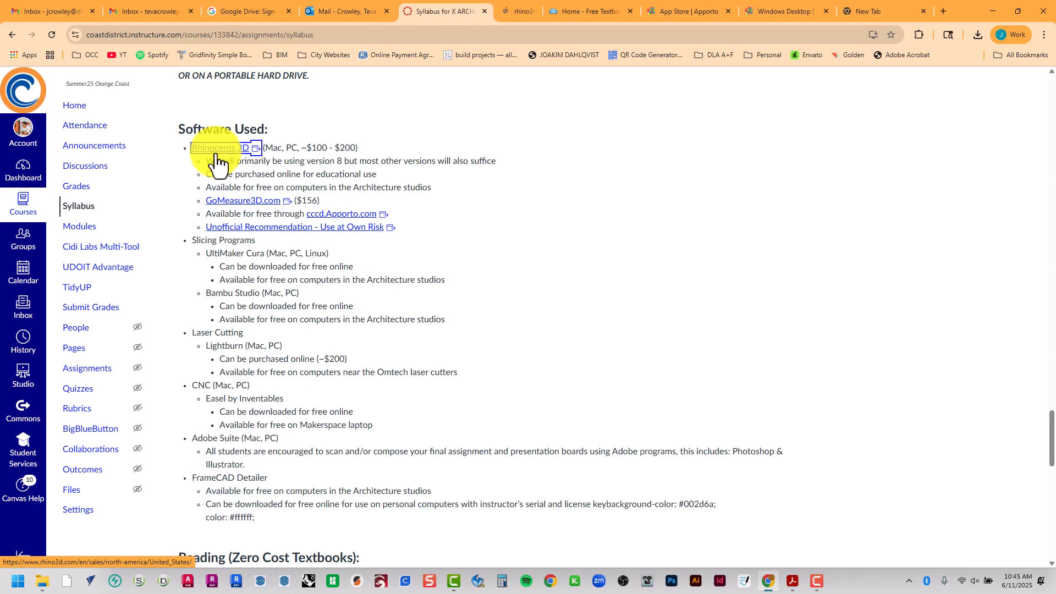
pyautogui.click(519, 11)
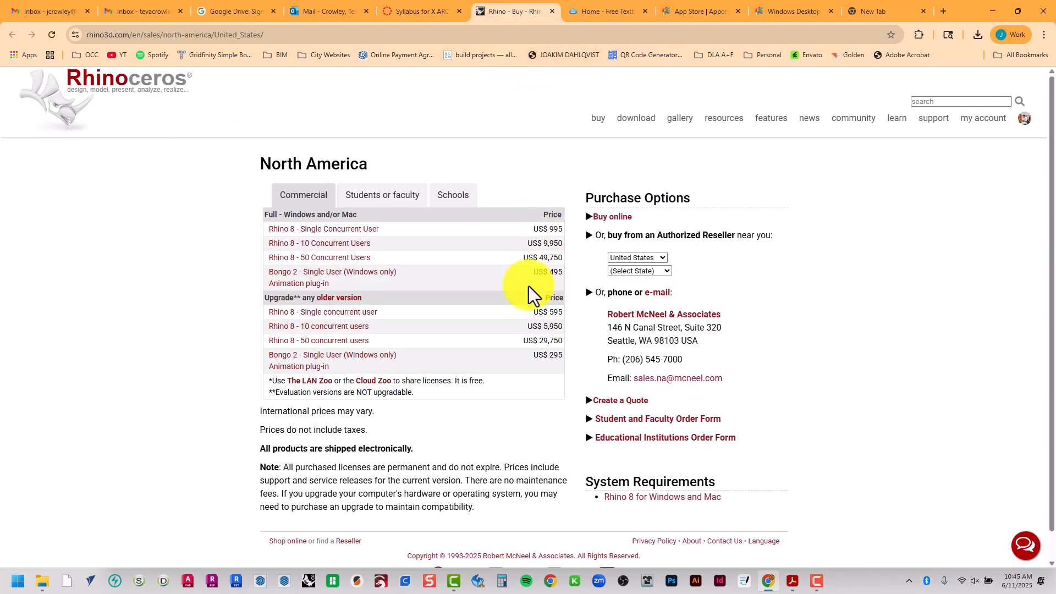
pyautogui.click(400, 195)
pyautogui.click(322, 199)
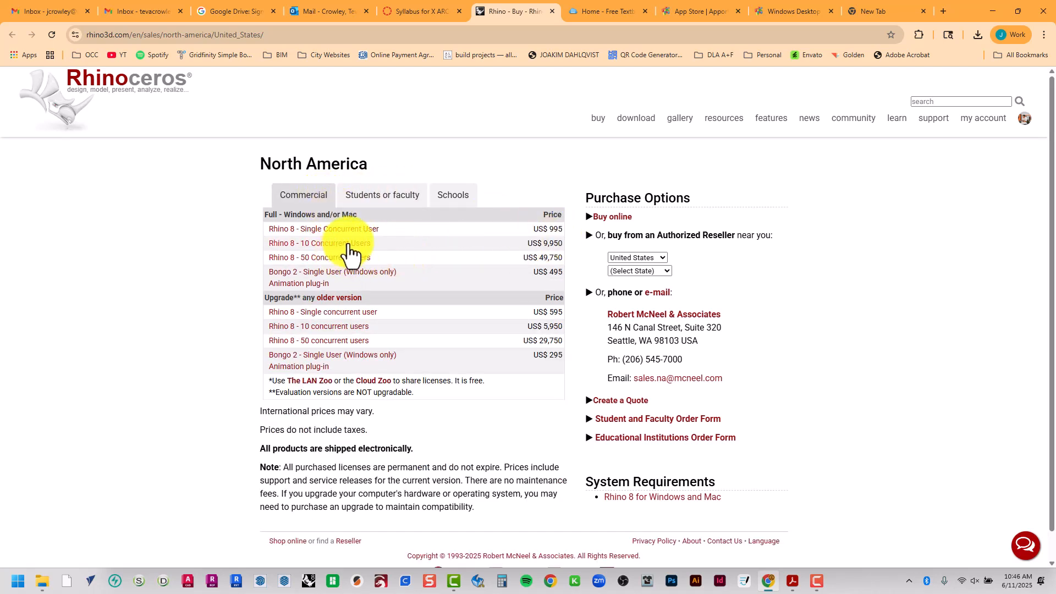
pyautogui.click(375, 197)
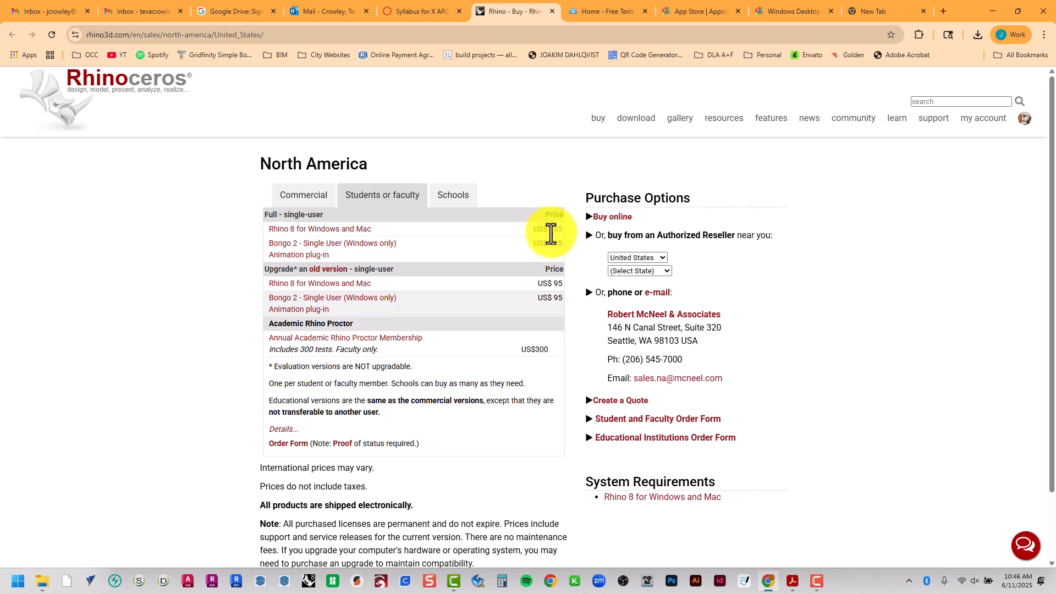
pyautogui.scroll(-3, 851, 377)
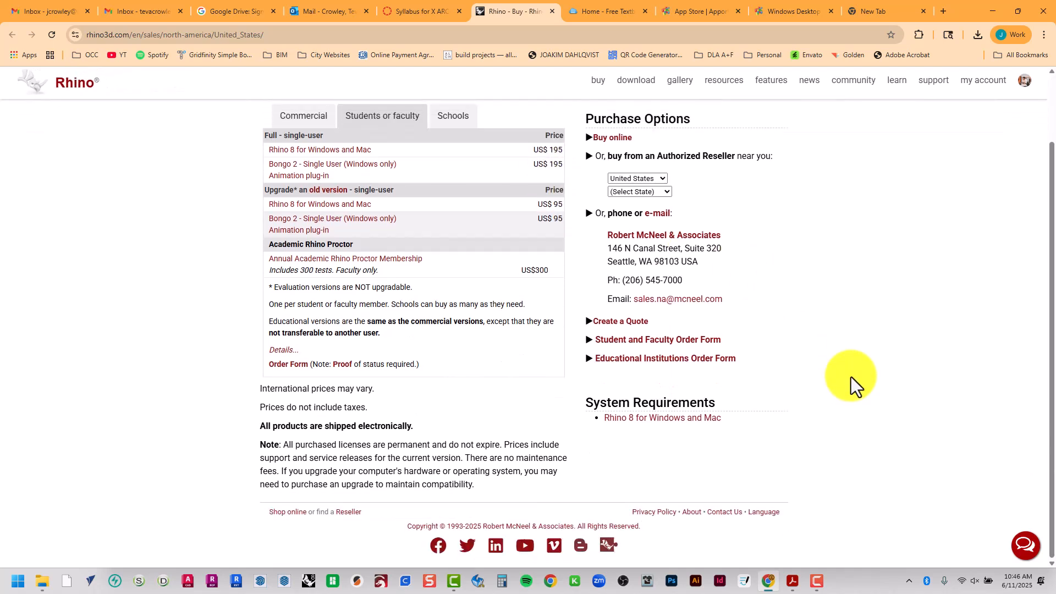
pyautogui.scroll(2, 852, 375)
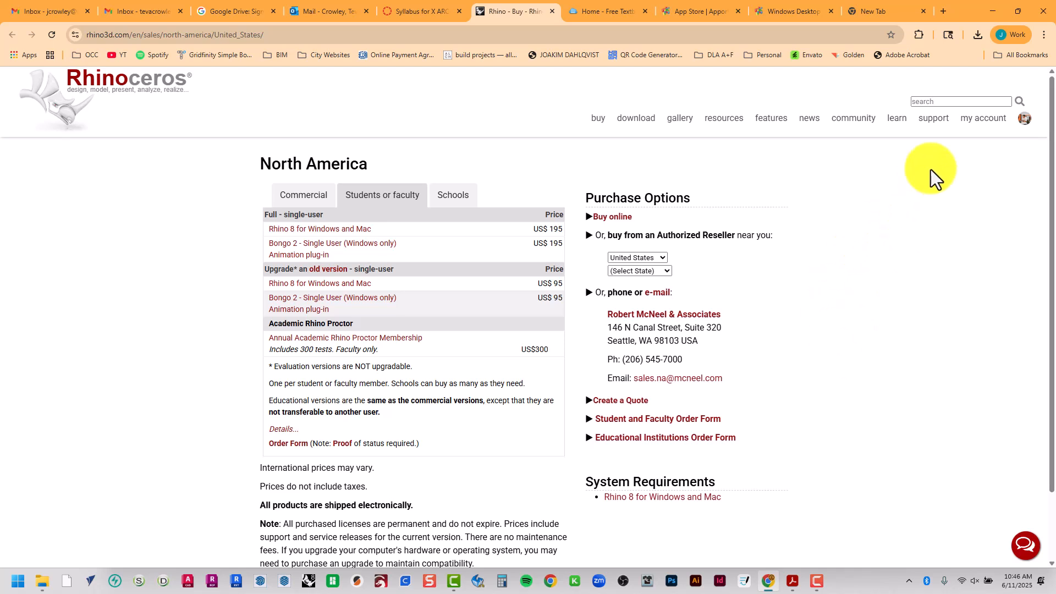
pyautogui.moveTo(1012, 12)
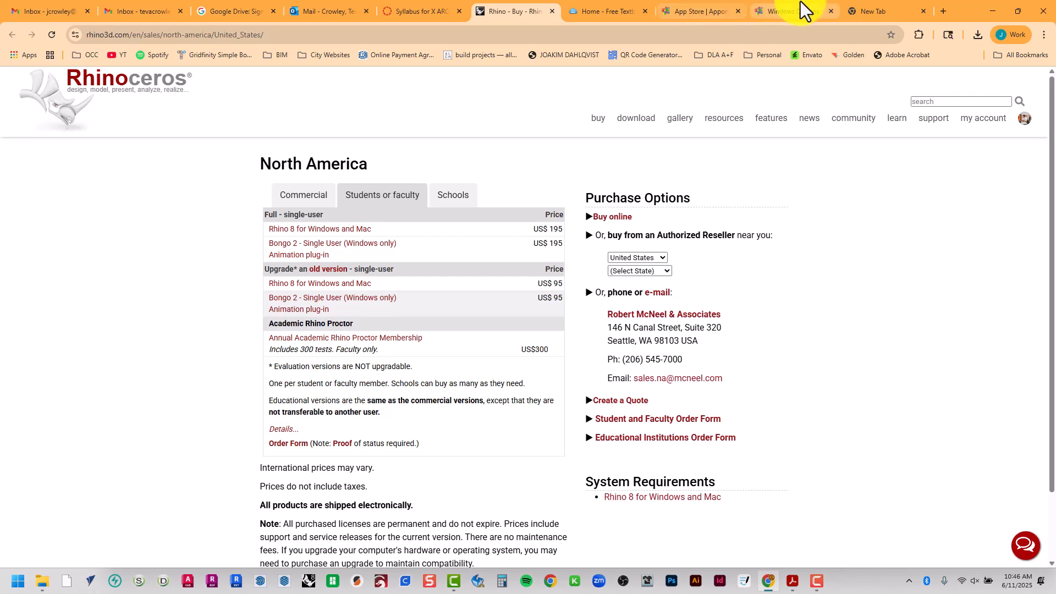
# Open the Unofficial Recommendation link from the syllabus, dismiss the sign-up pop-up and review the Rhino 8 Educational License page
pyautogui.click(396, 11)
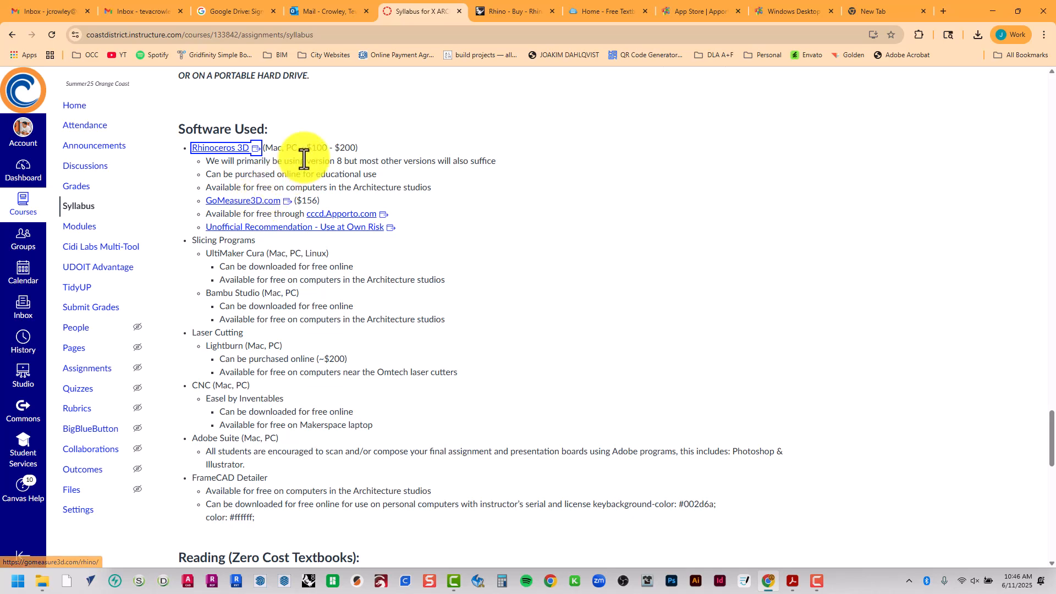
pyautogui.keyDown('ctrl'); pyautogui.click(300, 230); pyautogui.keyUp('ctrl')
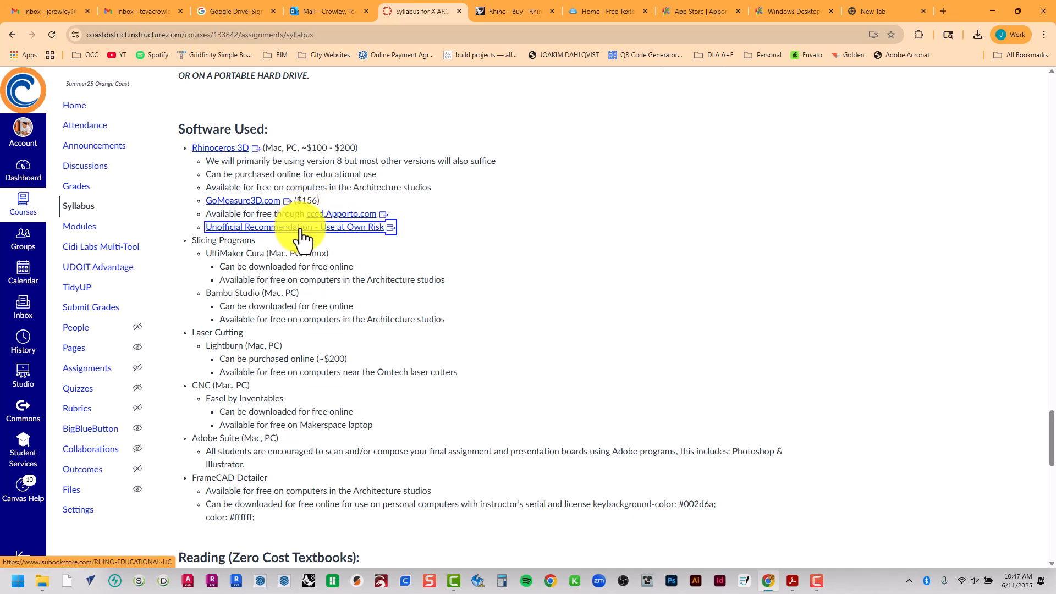
pyautogui.click(551, 12)
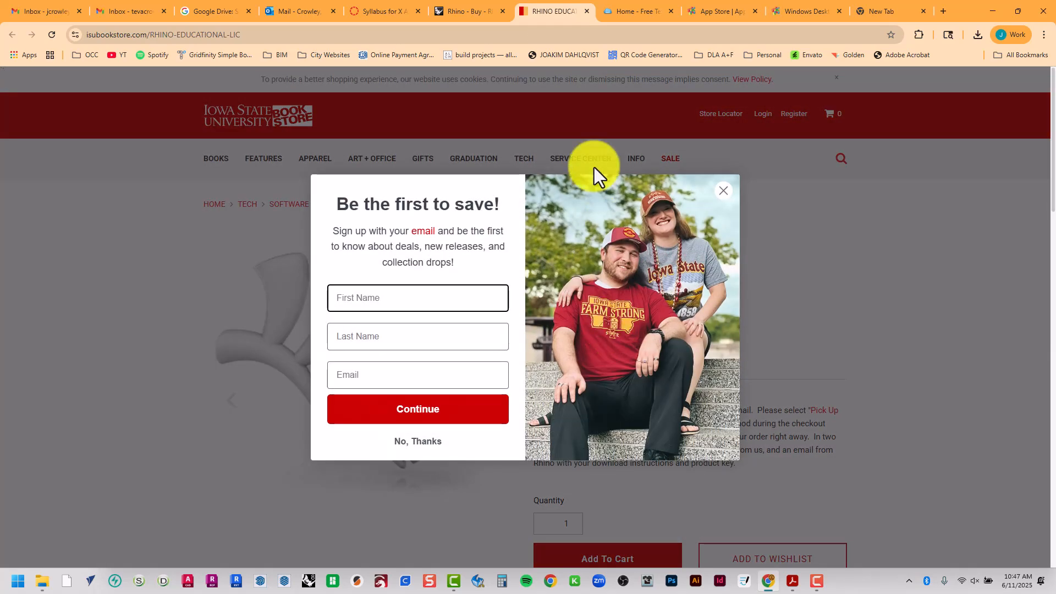
pyautogui.click(724, 192)
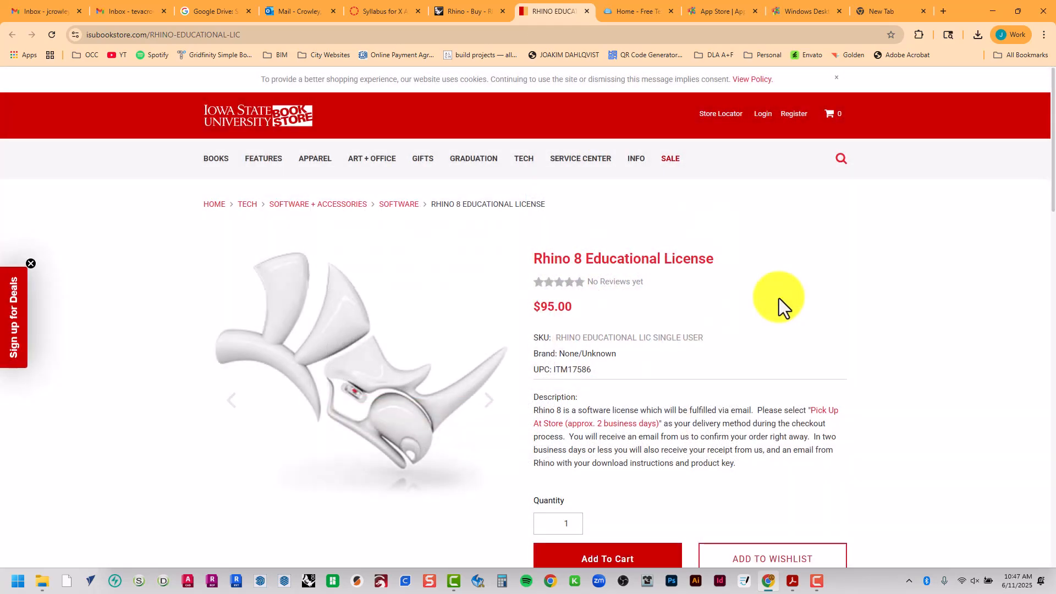
pyautogui.scroll(-2, 779, 298)
pyautogui.scroll(-3, 780, 298)
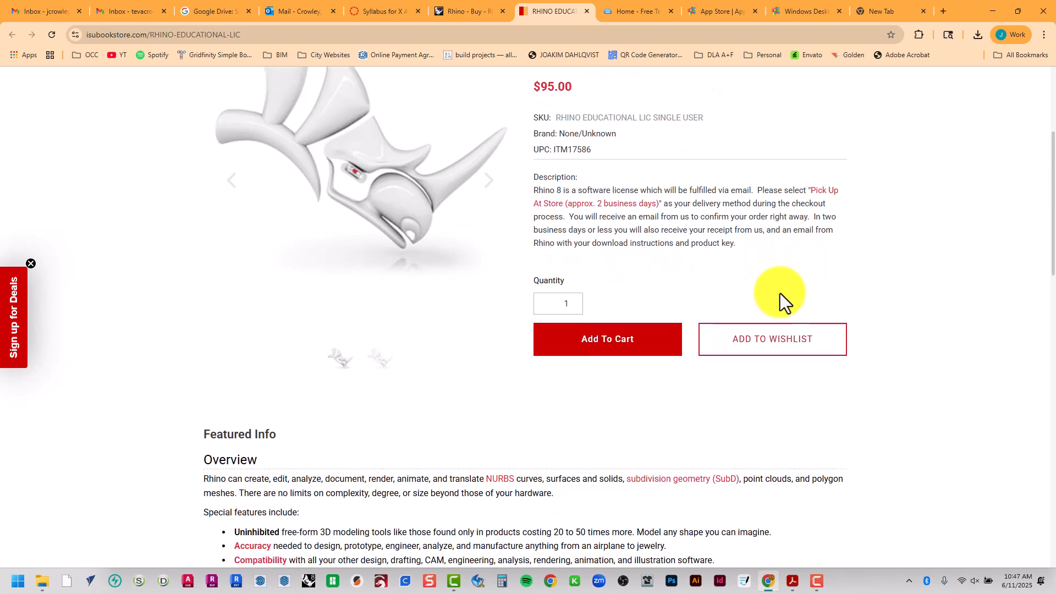
pyautogui.scroll(5, 701, 226)
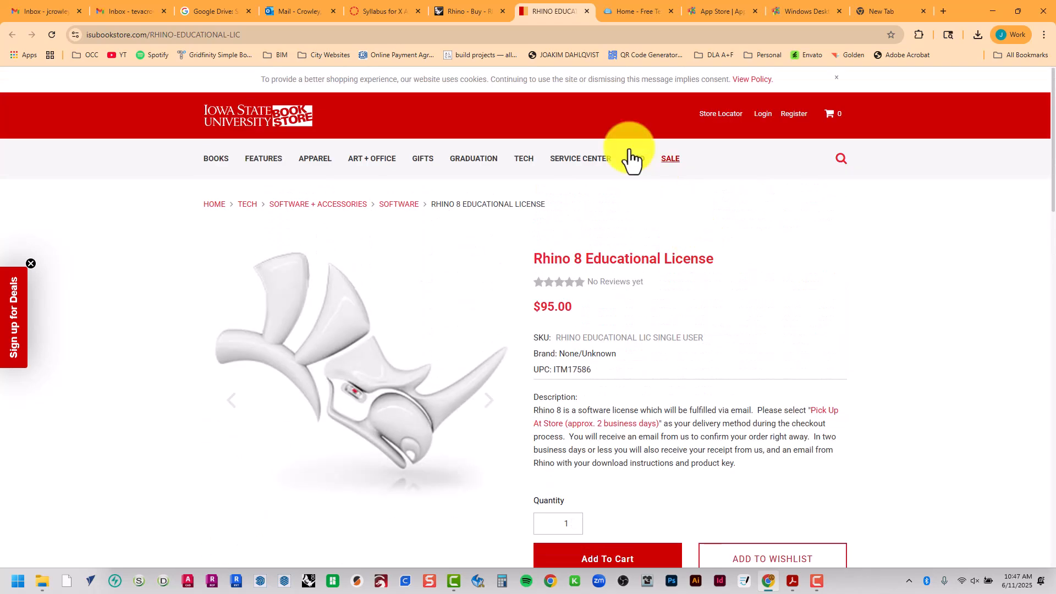
# Go back to the Software Used list in the course syllabus
pyautogui.click(452, 10)
pyautogui.click(390, 11)
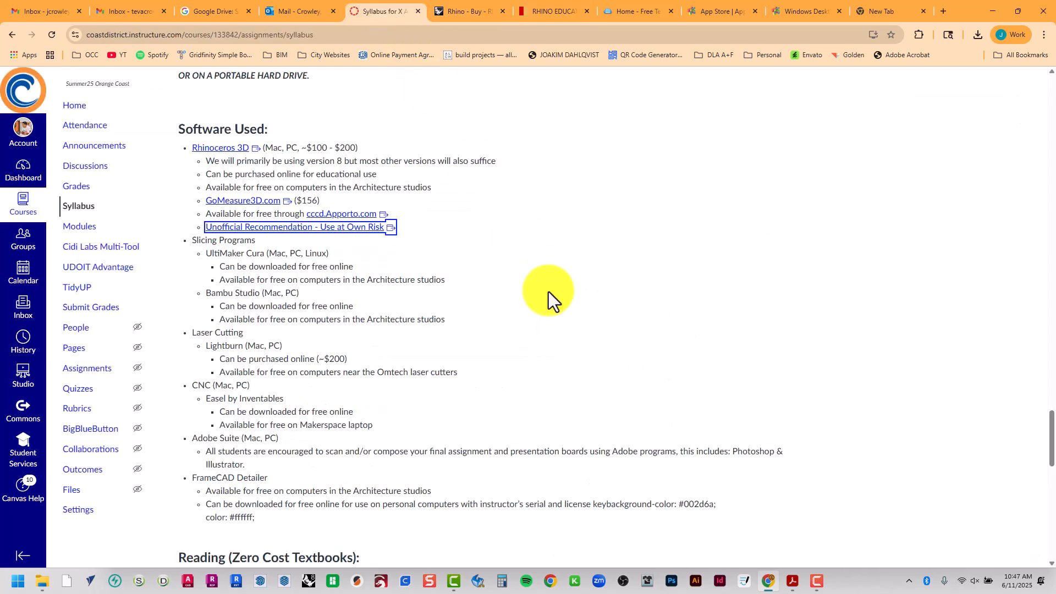
pyautogui.click(557, 322)
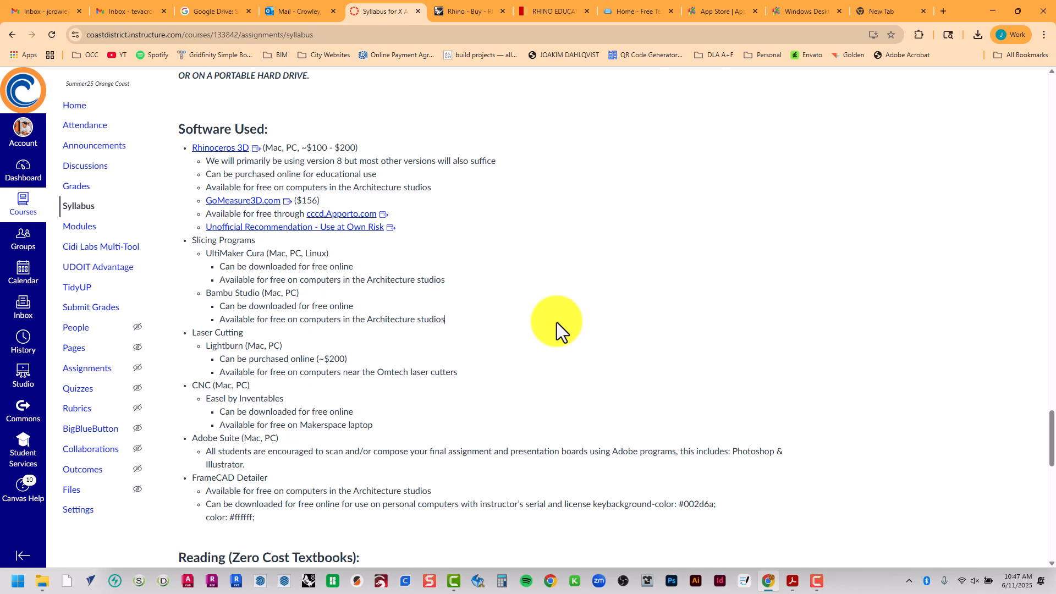
# Minimize the browser, go up to the 1 - Reading folder in File Explorer and open the RH-TM-L1-EN-20180116 PDF
pyautogui.click(995, 16)
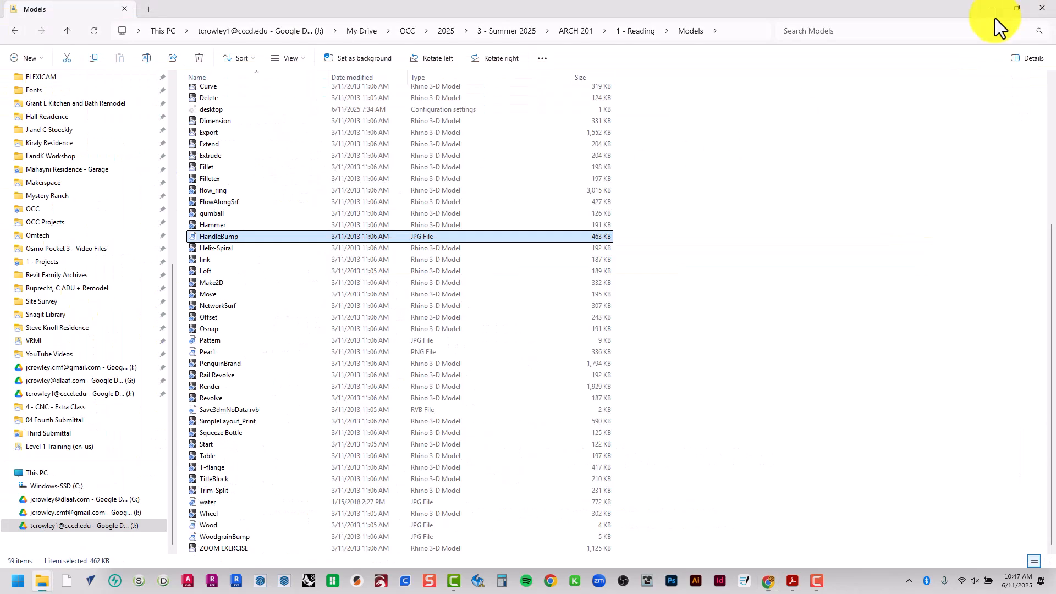
pyautogui.click(637, 34)
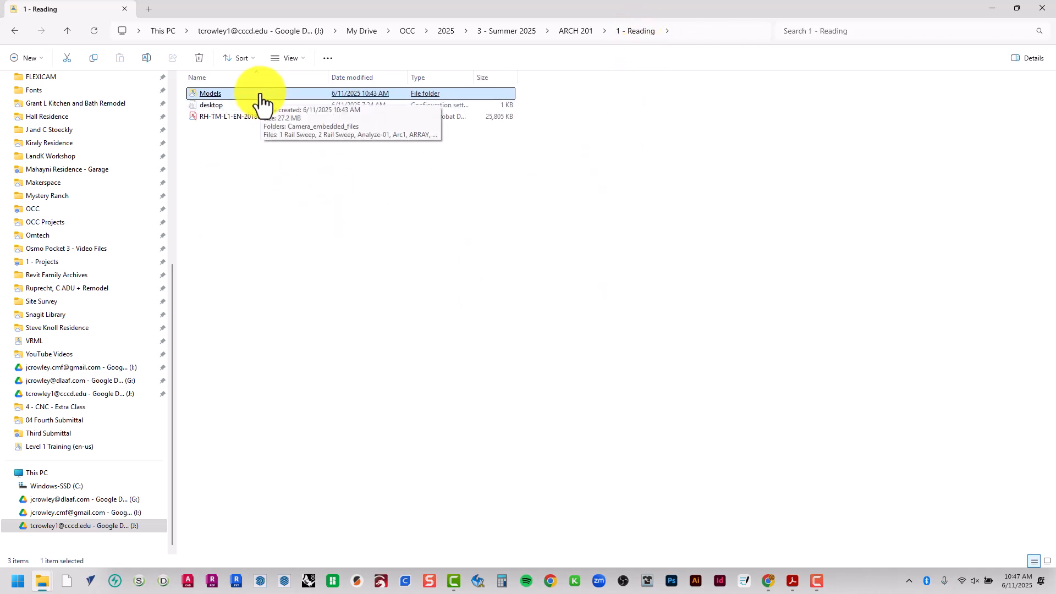
pyautogui.doubleClick(256, 118)
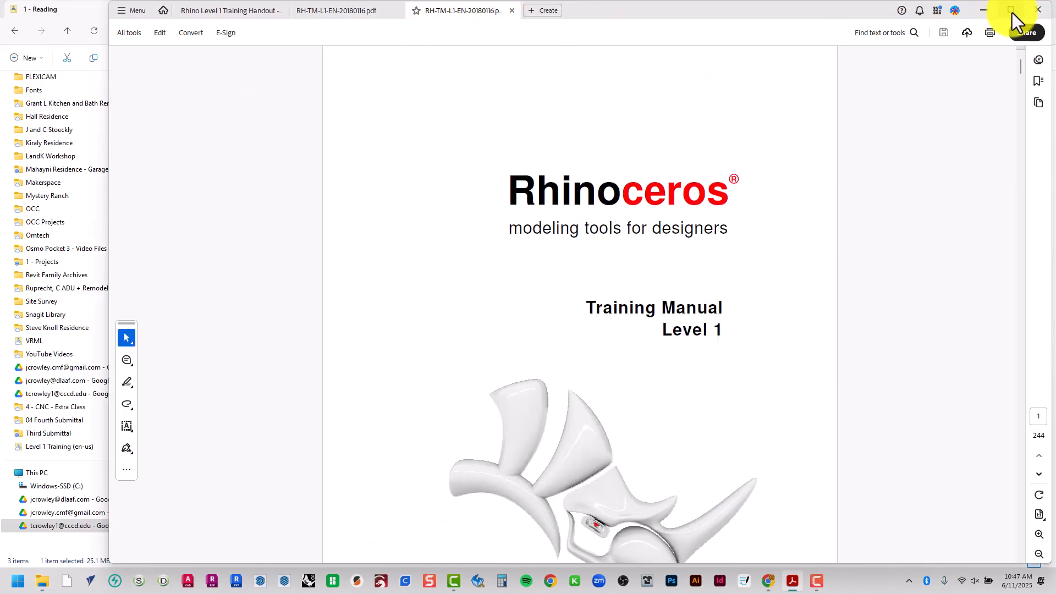
# Close the other open PDFs and view the Level 1 training manual in full-screen mode
pyautogui.click(1012, 11)
pyautogui.middleClick(108, 6)
pyautogui.middleClick(108, 5)
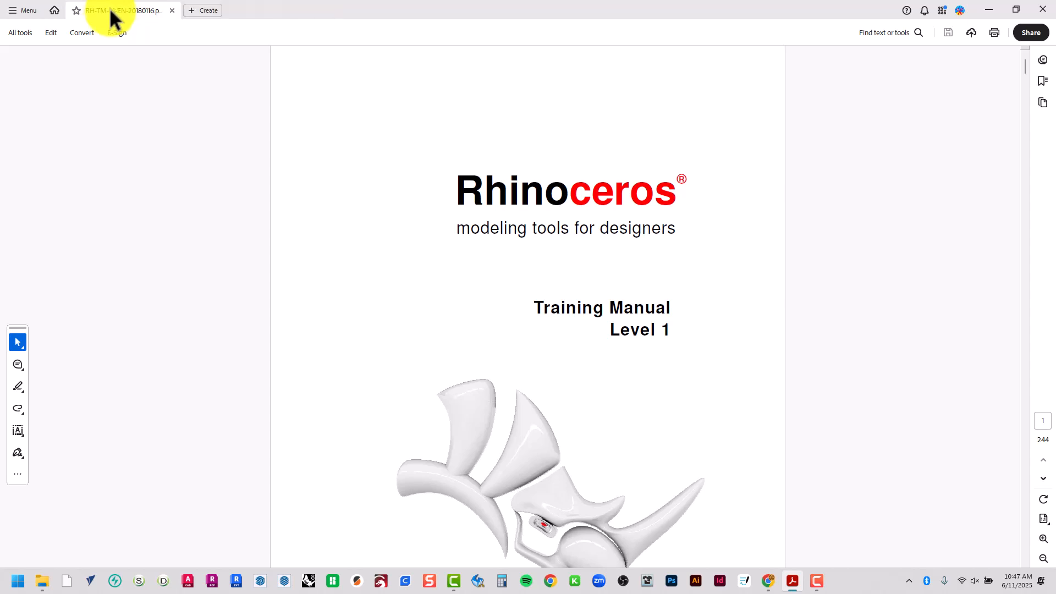
pyautogui.hotkey('ctrl', 'l')
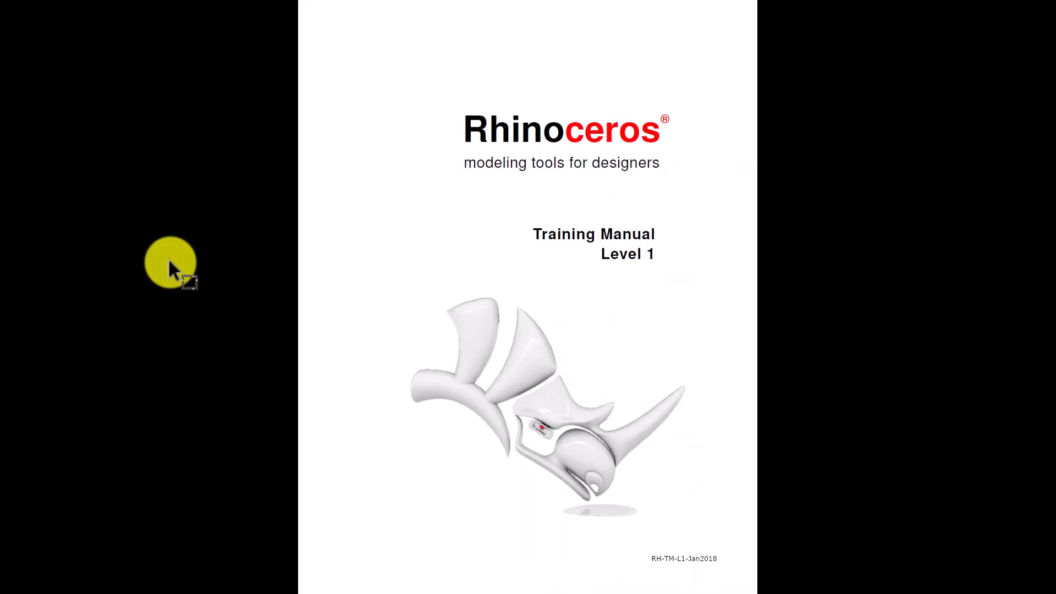
# Look through the training manual's table of contents pages
pyautogui.scroll(-1, 169, 258)
pyautogui.scroll(-1, 168, 259)
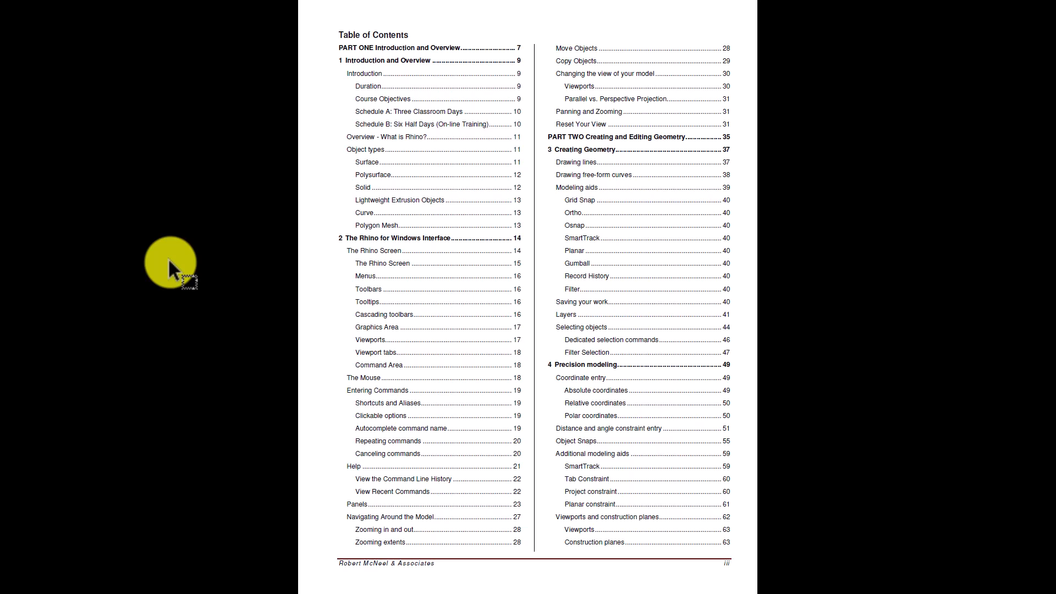
pyautogui.scroll(-1, 169, 258)
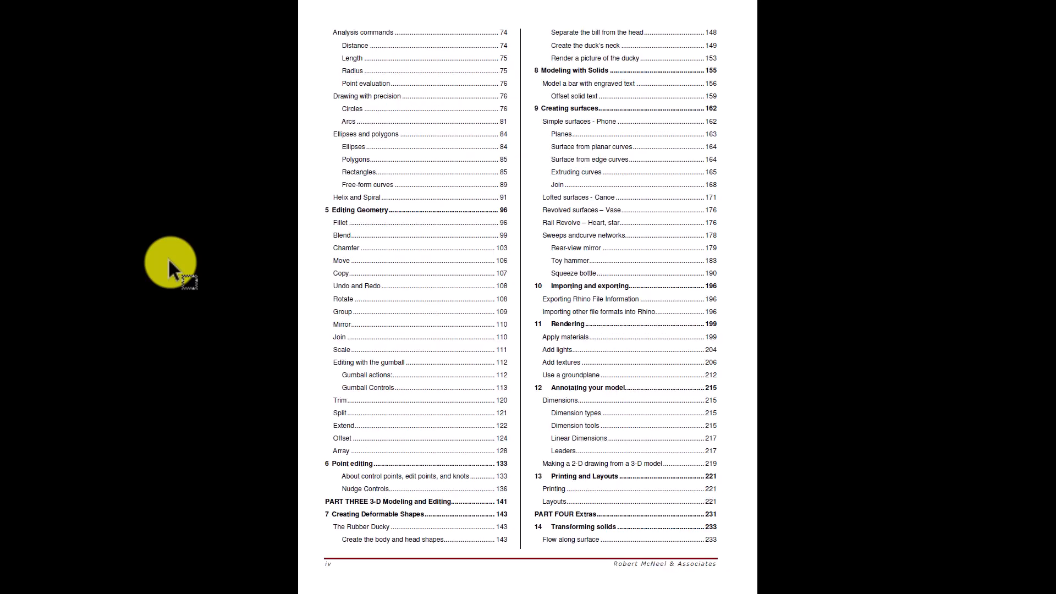
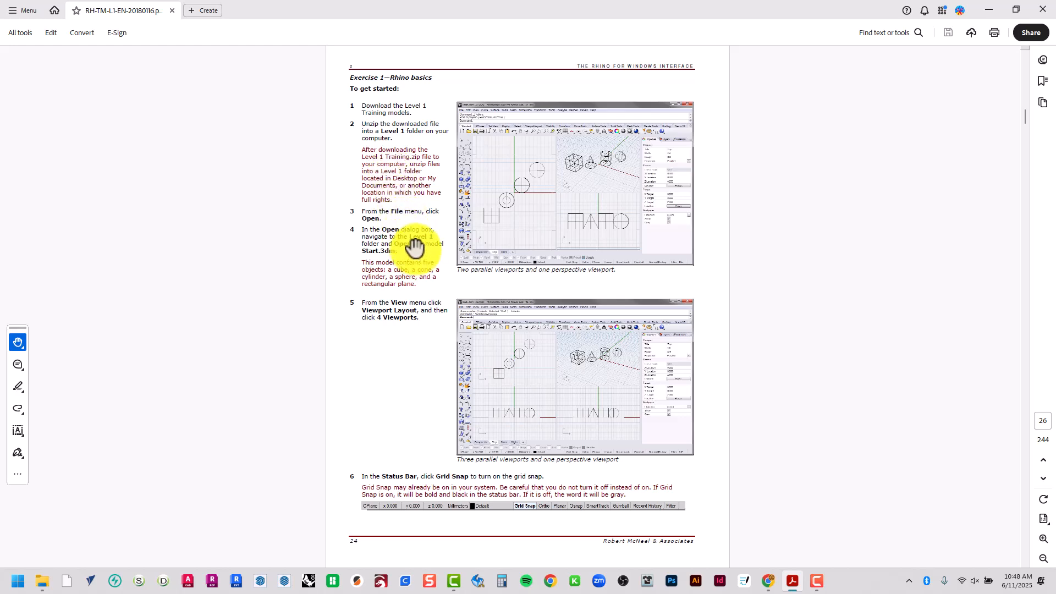
# Zoom in on the manual's Exercise 1 instructions, switch to the 1 - Reading folder in File Explorer and open its Models folder
pyautogui.keyDown('ctrl'); pyautogui.scroll(5, 408, 269); pyautogui.keyUp('ctrl')
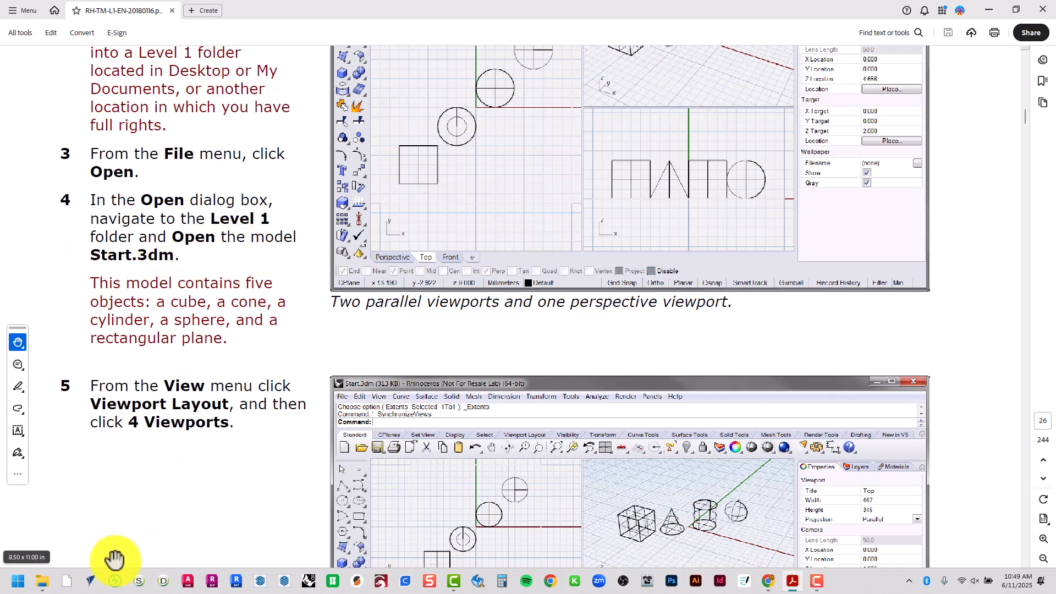
pyautogui.moveTo(42, 580)
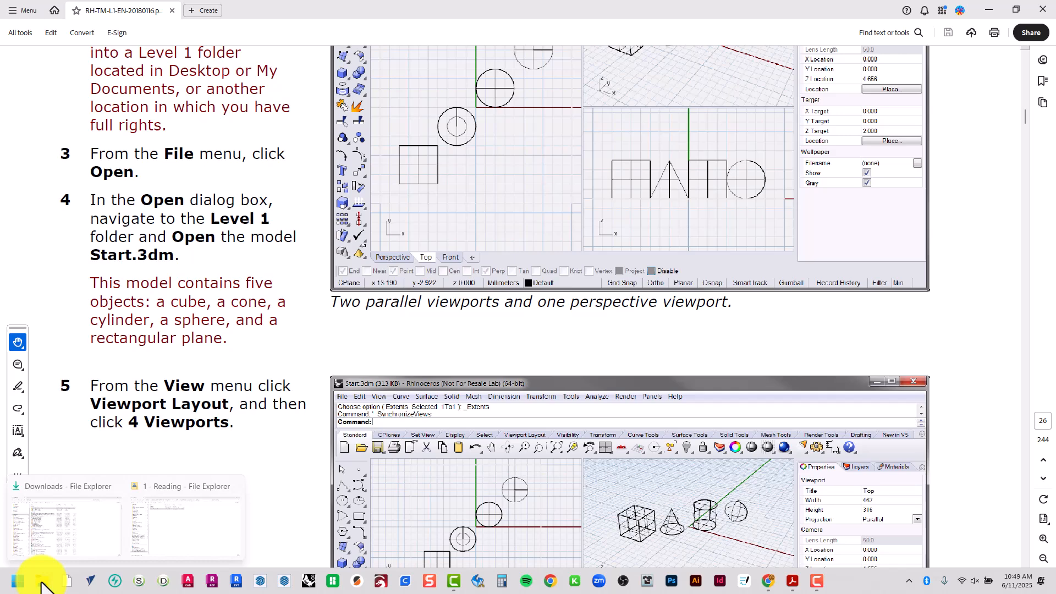
pyautogui.click(178, 531)
pyautogui.doubleClick(231, 93)
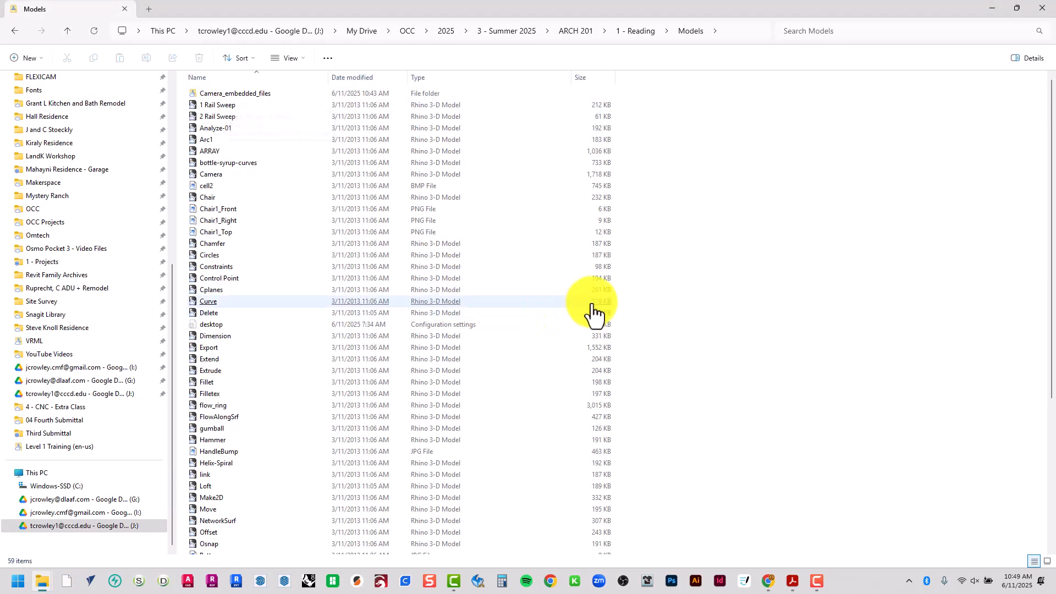
# Find the Start model in the Models folder and open it with Rhino 8
pyautogui.scroll(-4, 658, 338)
pyautogui.scroll(-2, 673, 358)
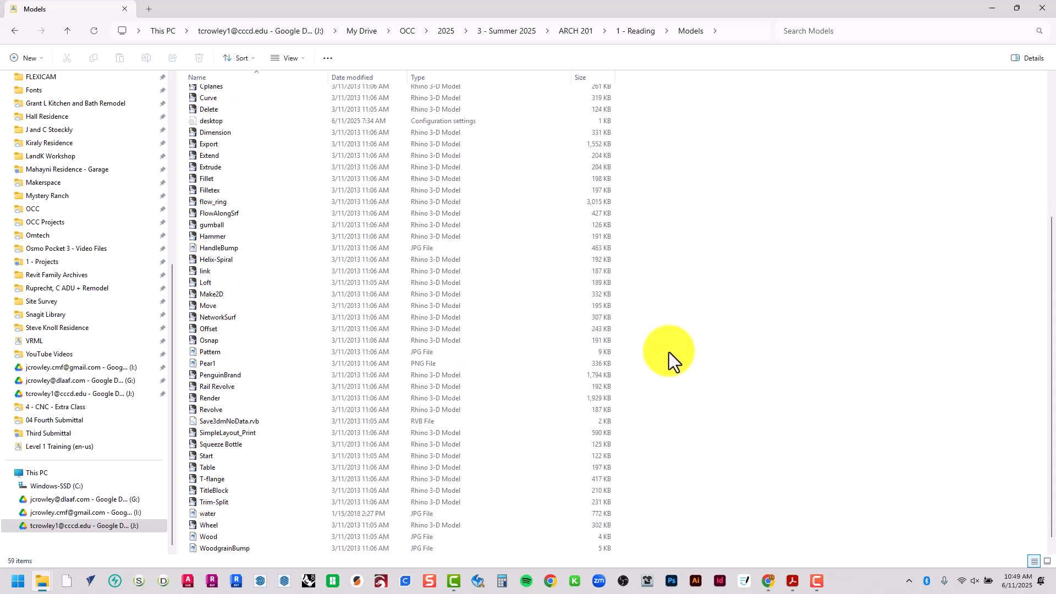
pyautogui.click(225, 461)
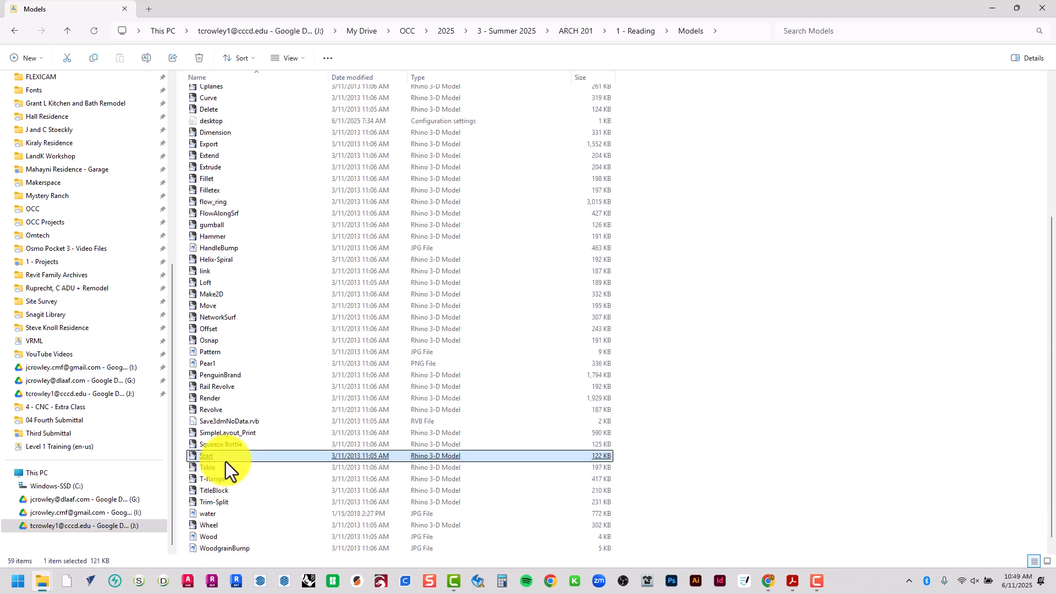
pyautogui.rightClick(206, 458)
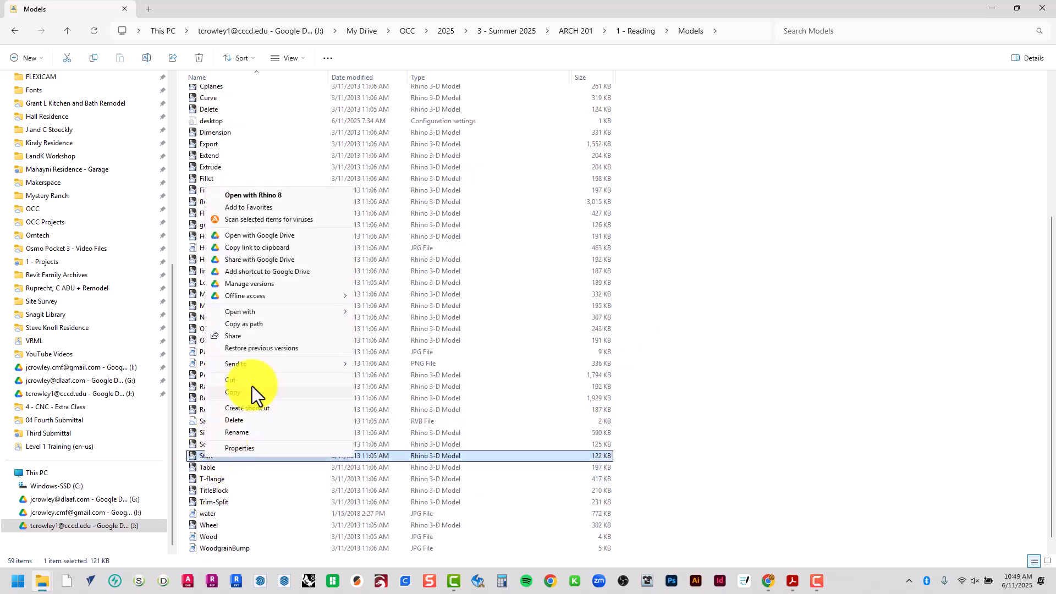
pyautogui.moveTo(316, 311)
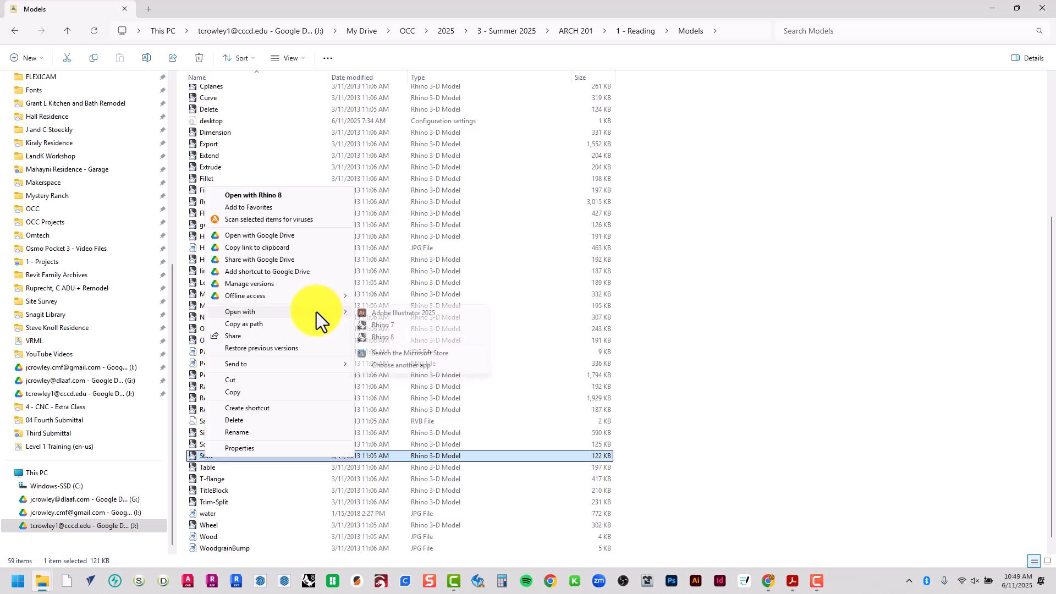
pyautogui.click(391, 337)
pyautogui.click(392, 340)
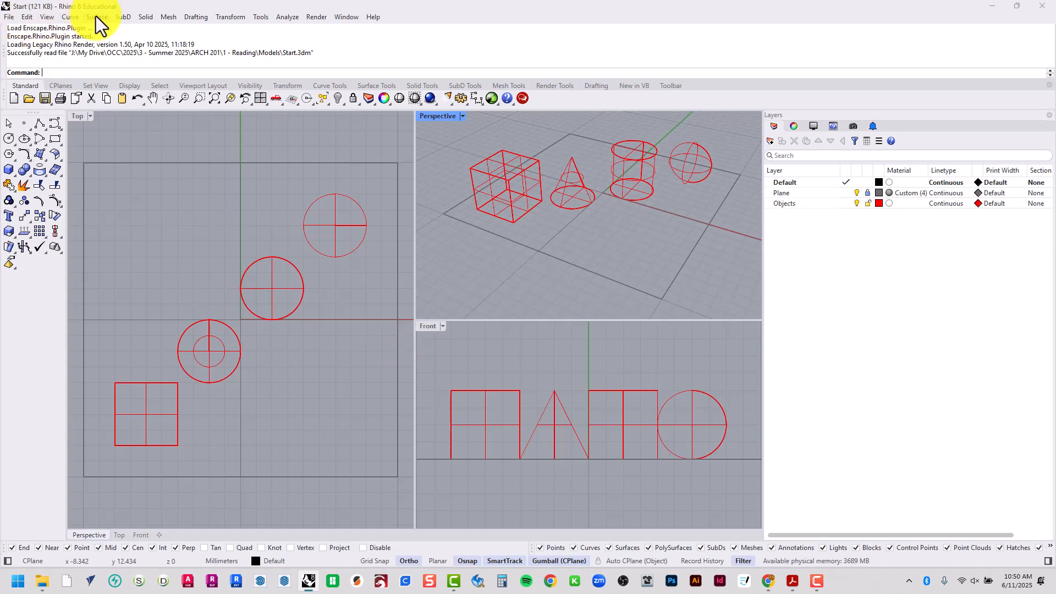
# Look through the commands grouped under Edit, Surface, Solid, Mesh, Transform and the other main command categories
pyautogui.click(9, 17)
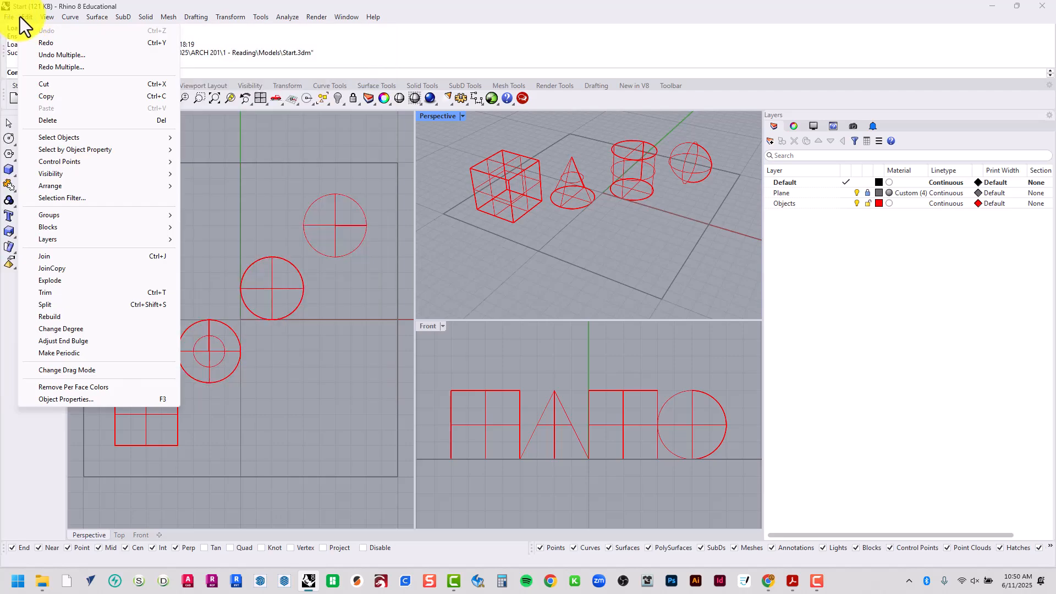
pyautogui.moveTo(70, 18)
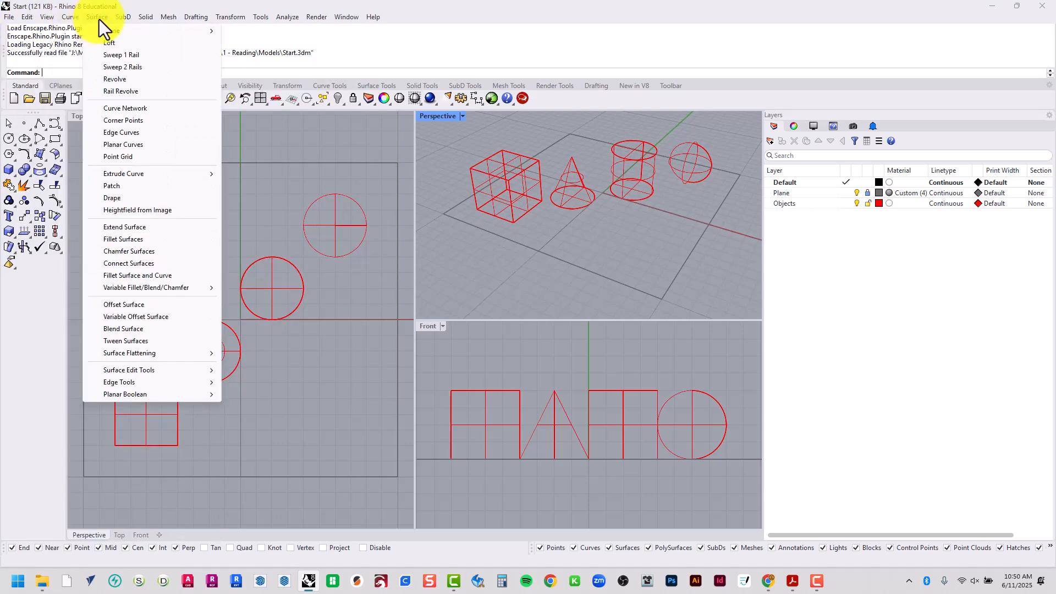
pyautogui.moveTo(138, 22)
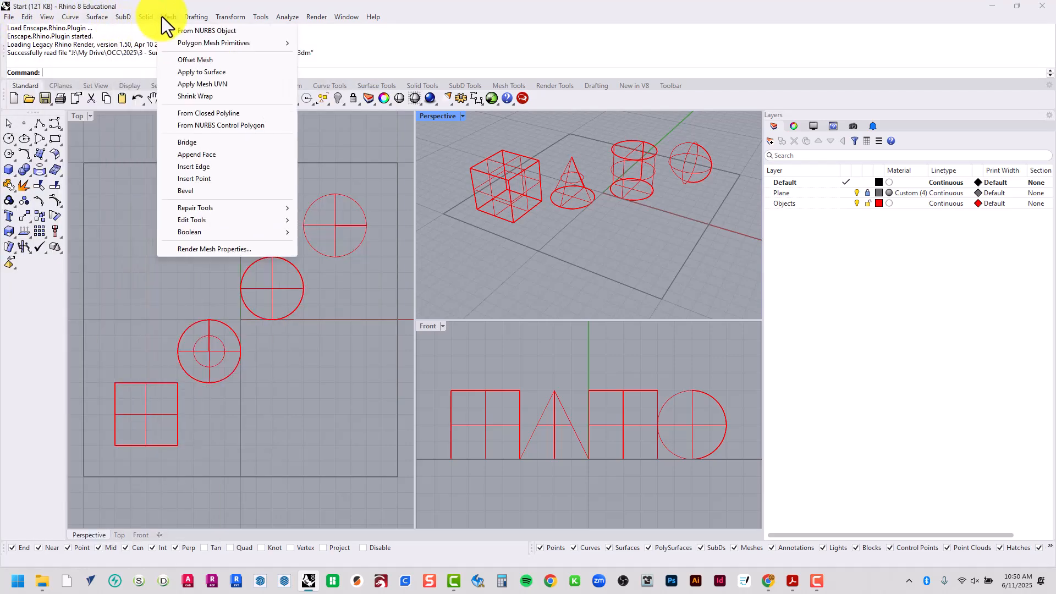
pyautogui.moveTo(223, 18)
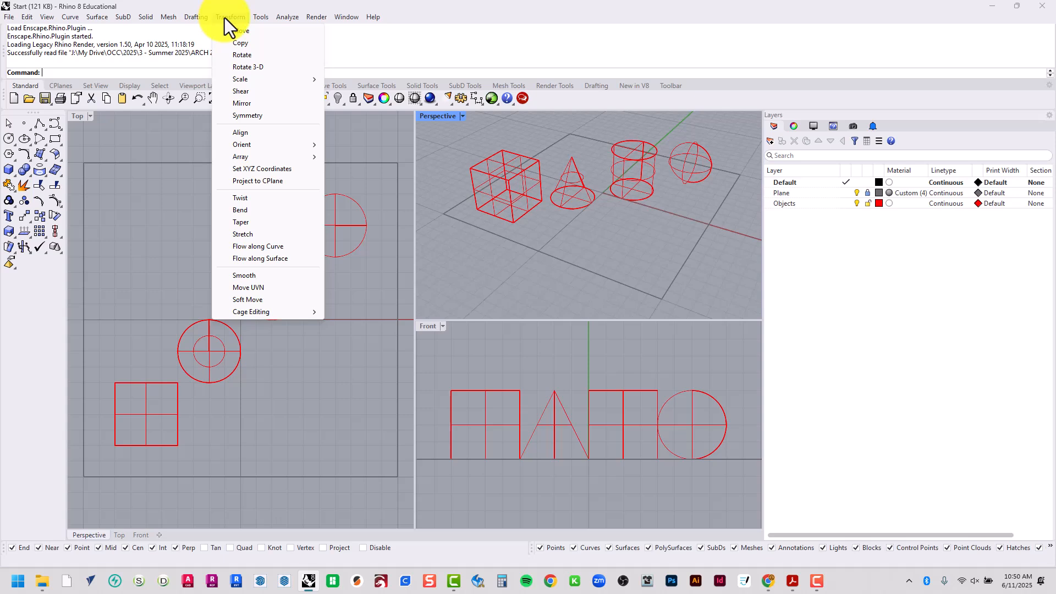
pyautogui.moveTo(345, 21)
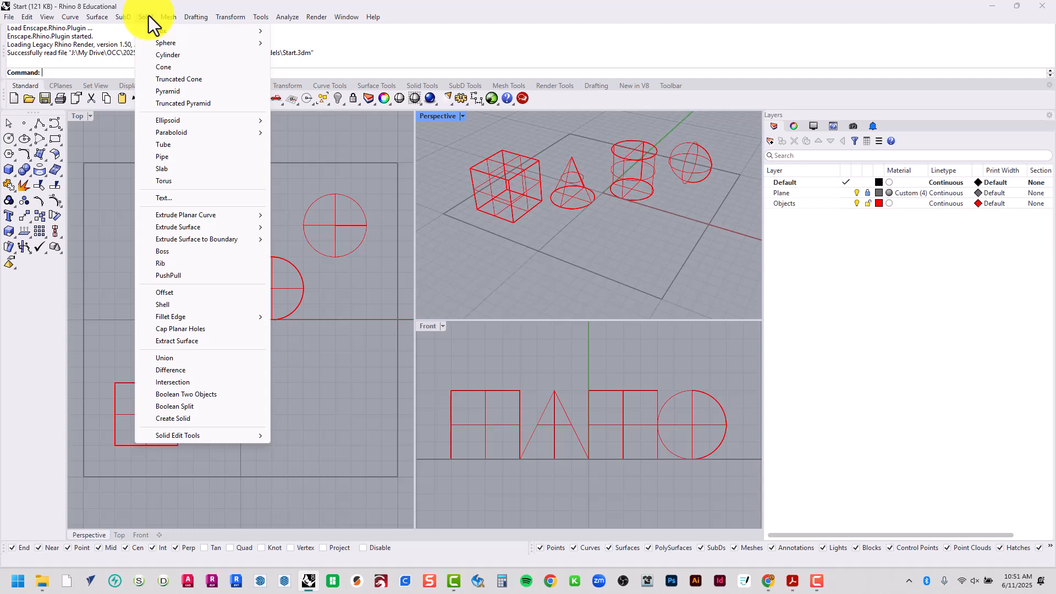
pyautogui.click(339, 134)
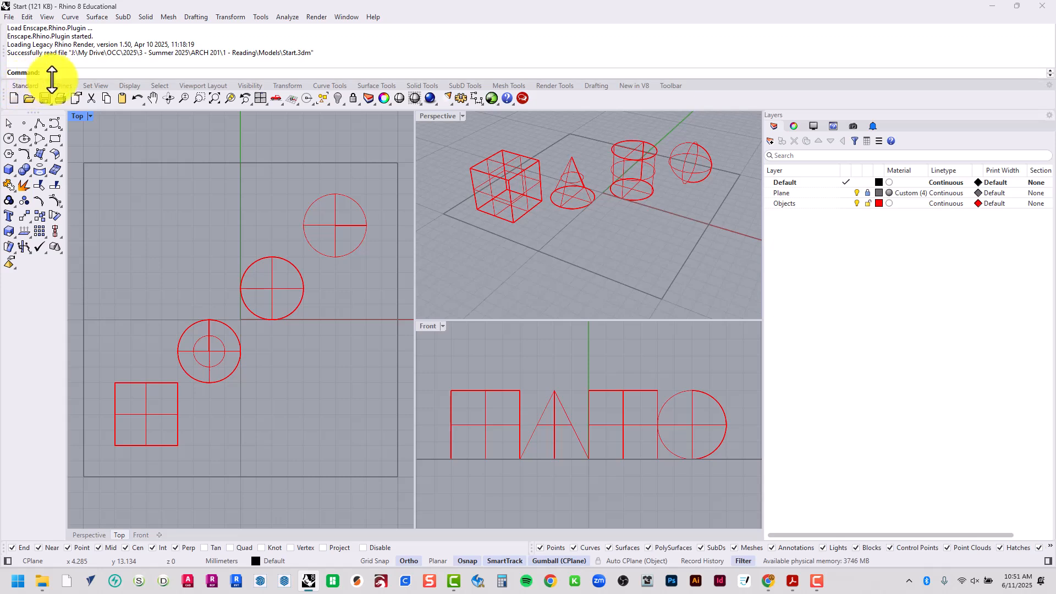
# Look through the tool sets from CPlanes to Surface Tools, and return to the Standard set
pyautogui.click(60, 87)
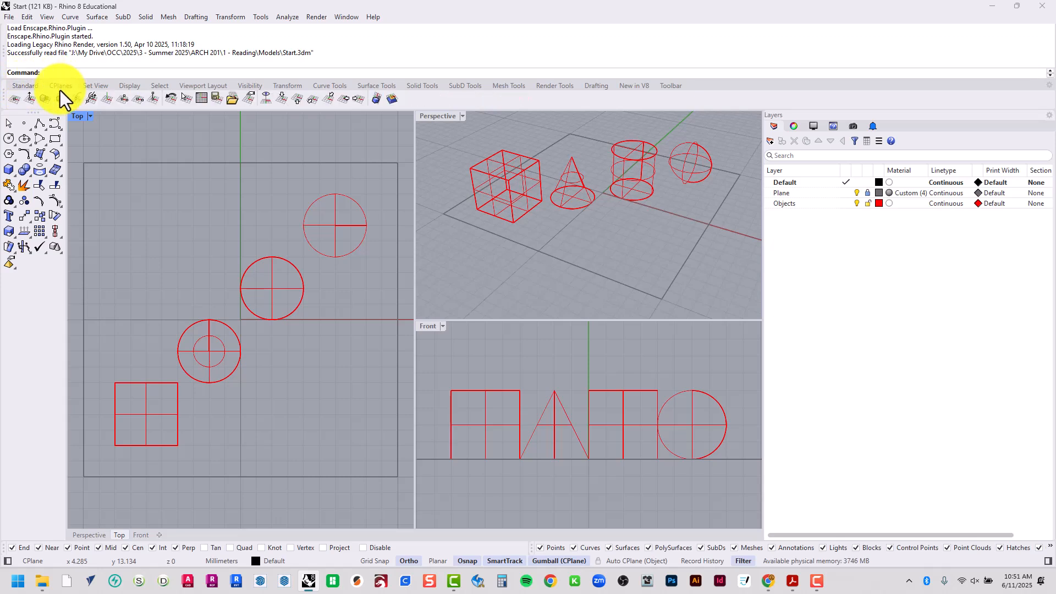
pyautogui.click(95, 87)
pyautogui.click(130, 88)
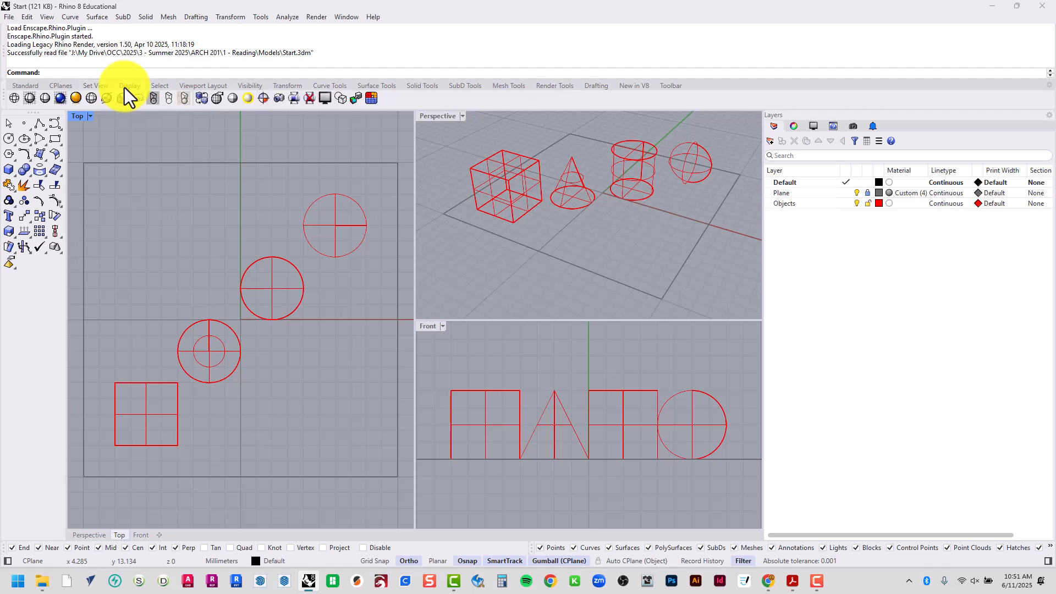
pyautogui.click(160, 85)
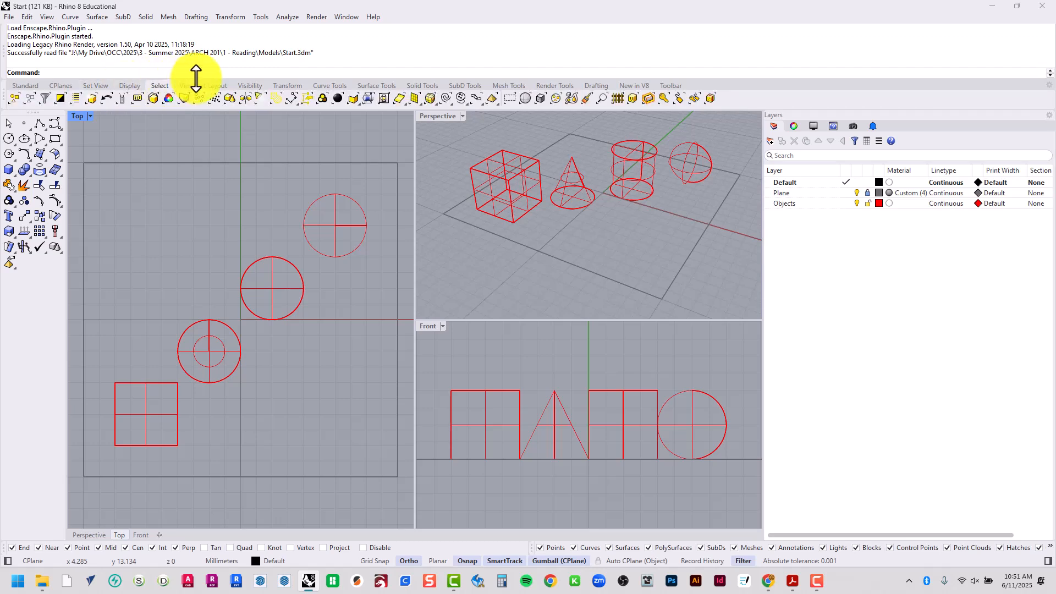
pyautogui.click(200, 86)
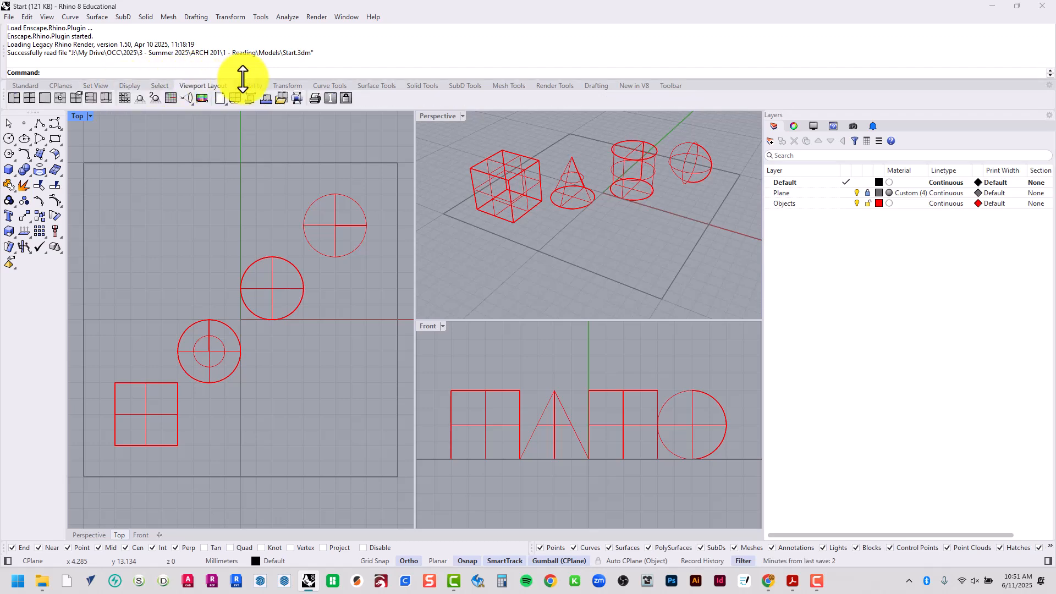
pyautogui.click(245, 87)
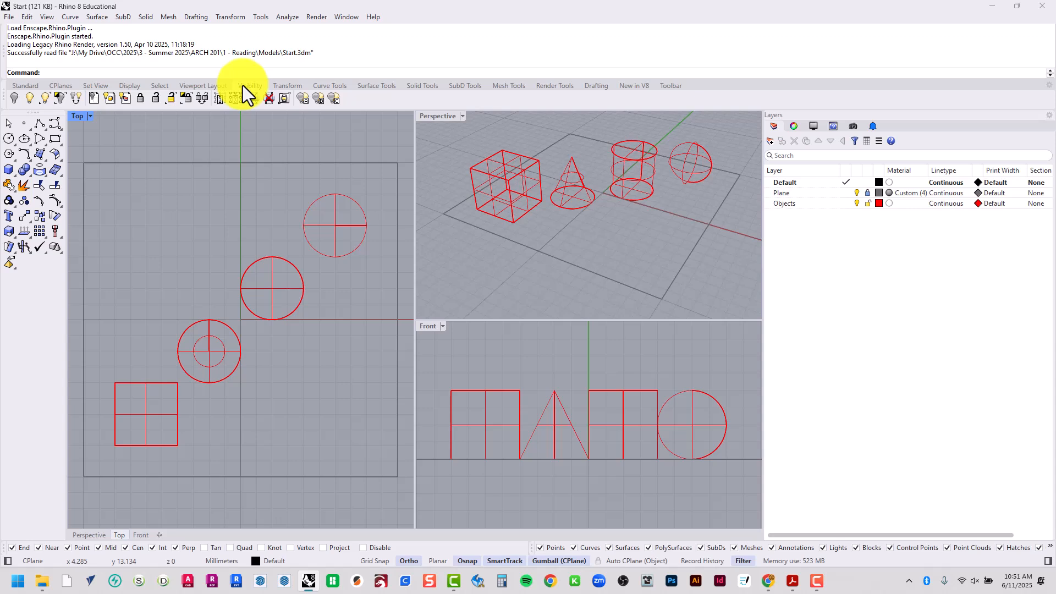
pyautogui.click(280, 86)
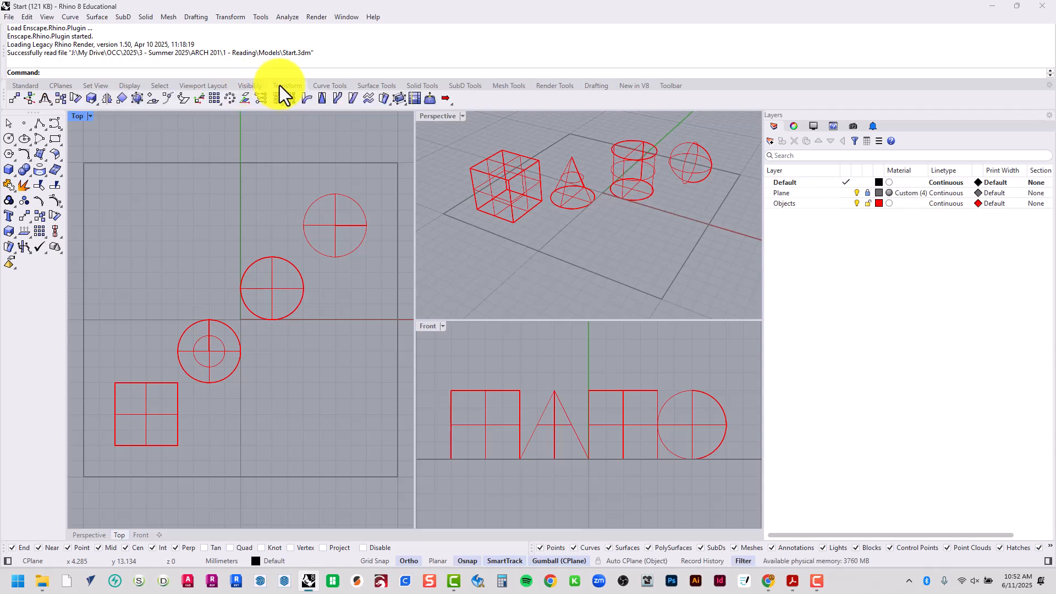
pyautogui.click(324, 87)
pyautogui.click(373, 87)
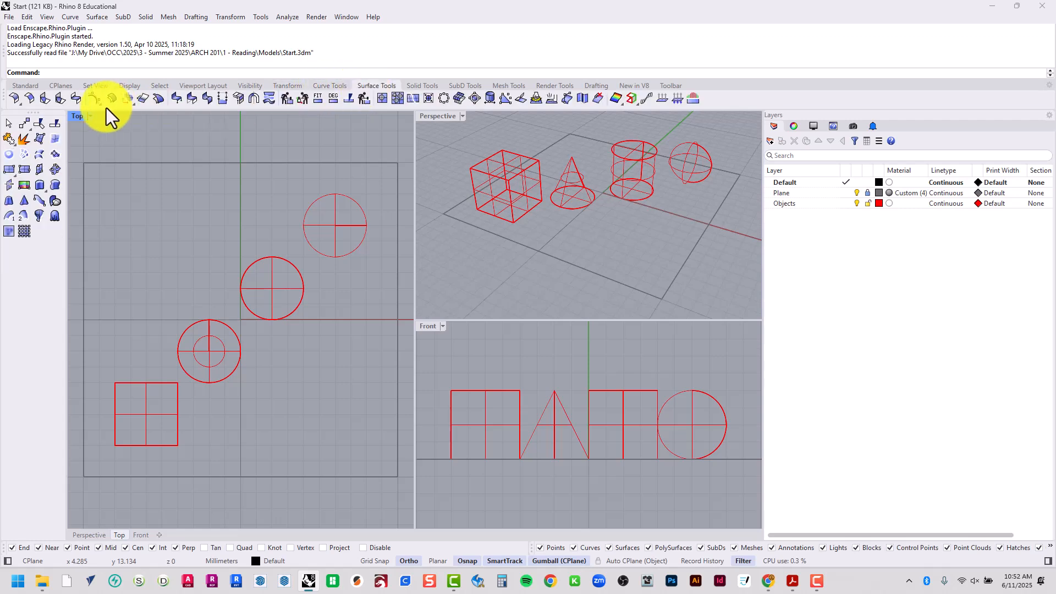
pyautogui.click(27, 86)
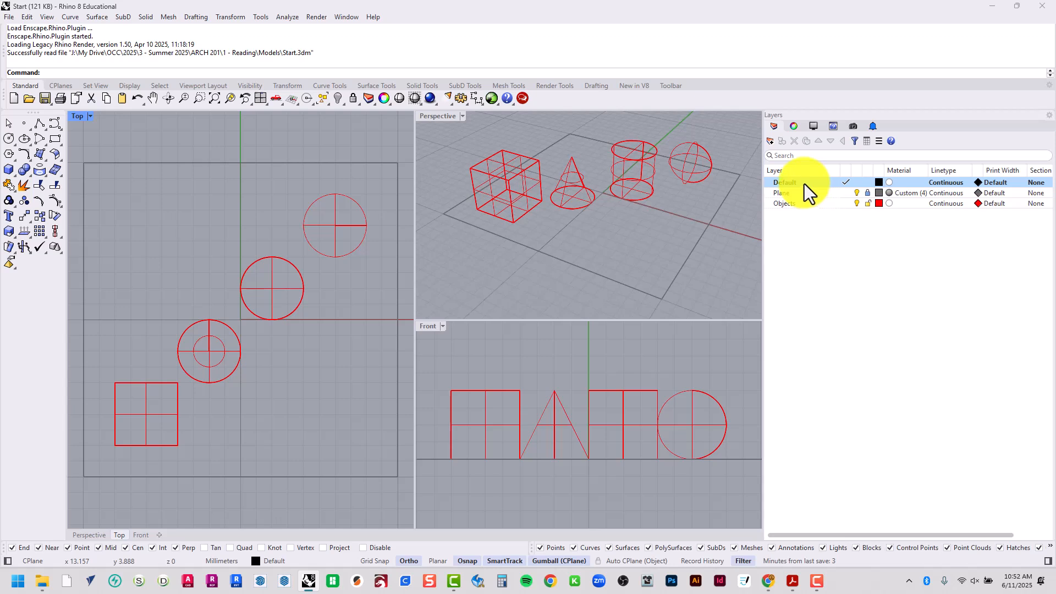
# View the Top viewport's properties, and select the cube in the Perspective viewport to examine its object properties and name field
pyautogui.click(794, 128)
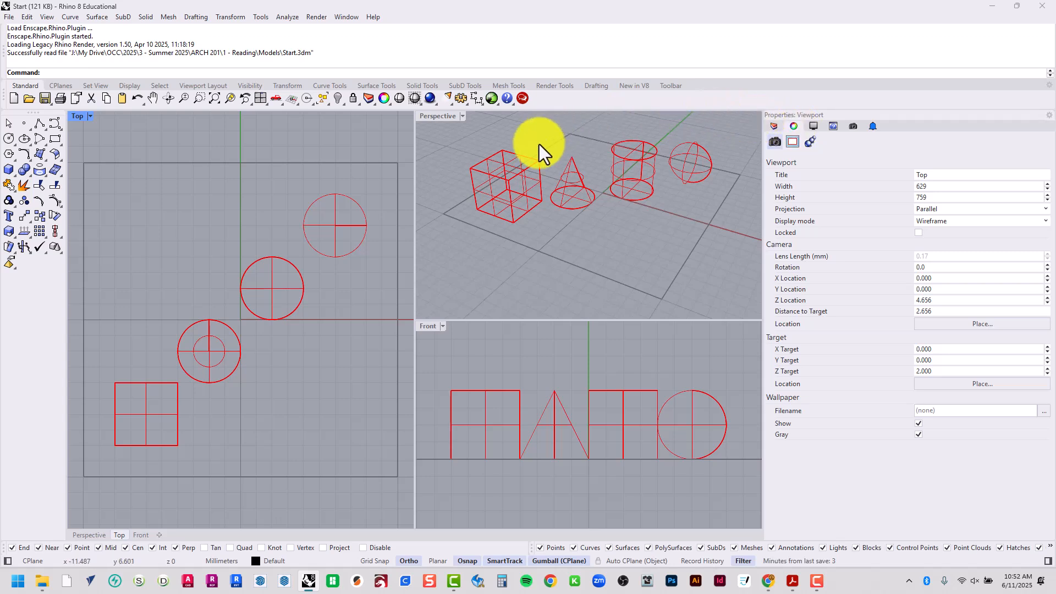
pyautogui.click(504, 156)
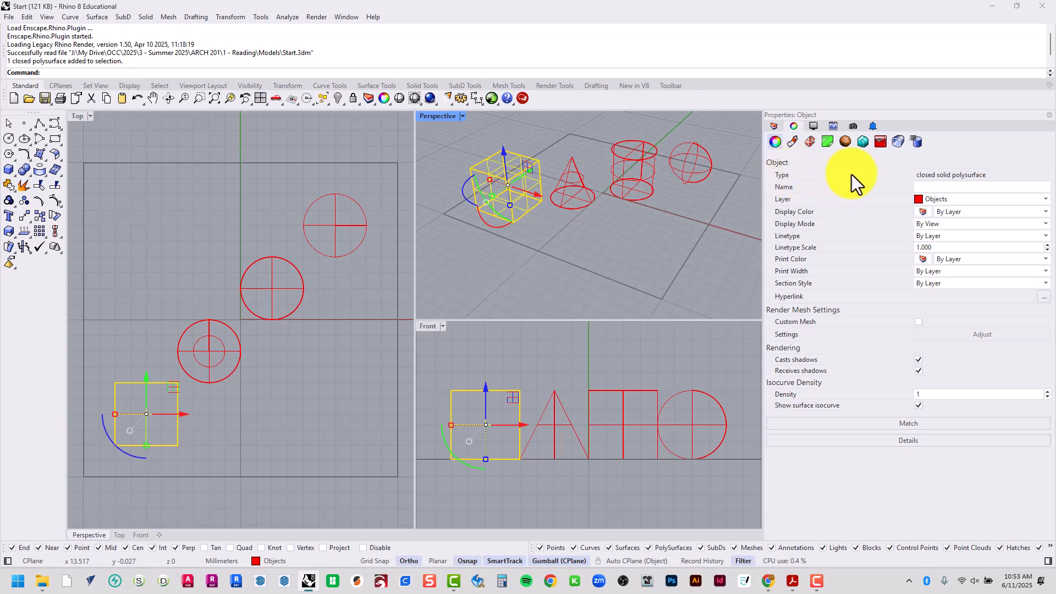
pyautogui.click(954, 188)
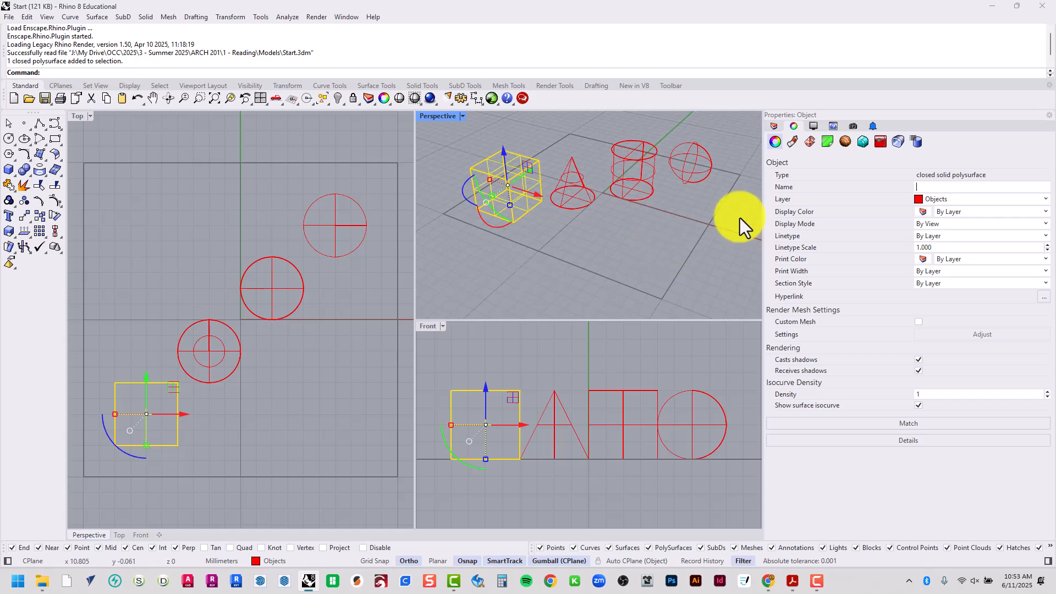
# Examine the cube's material, texture mapping, displacement, edge softening and shutlining properties, and return to its general object properties
pyautogui.click(797, 144)
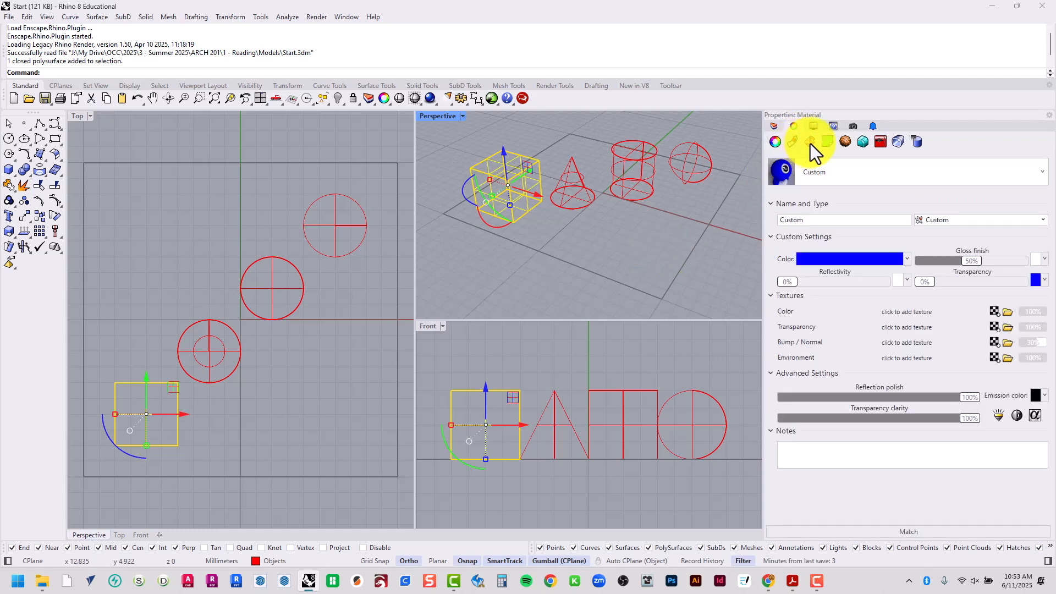
pyautogui.click(810, 144)
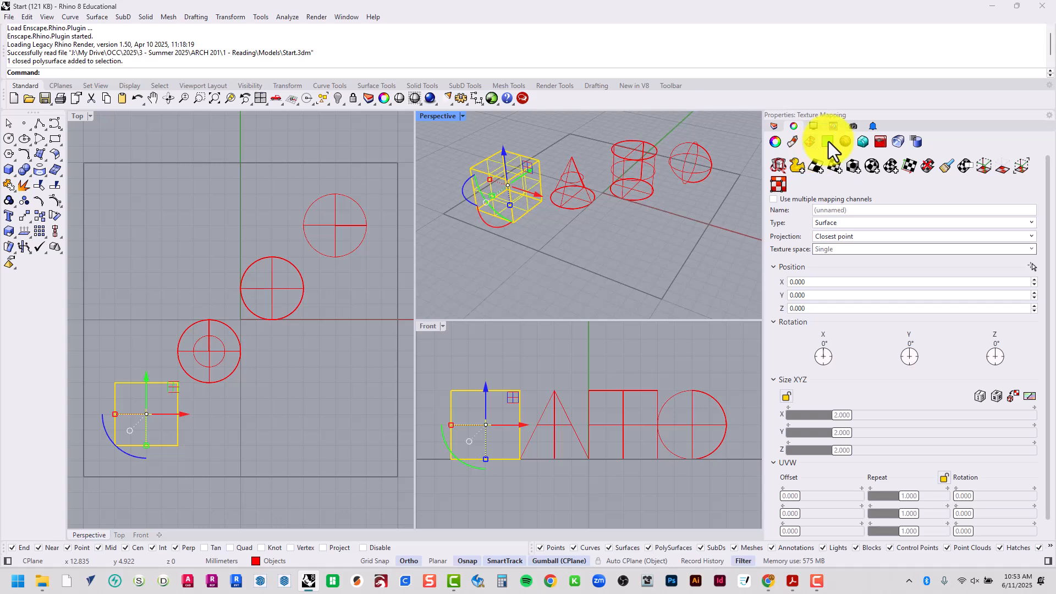
pyautogui.click(829, 141)
pyautogui.click(846, 142)
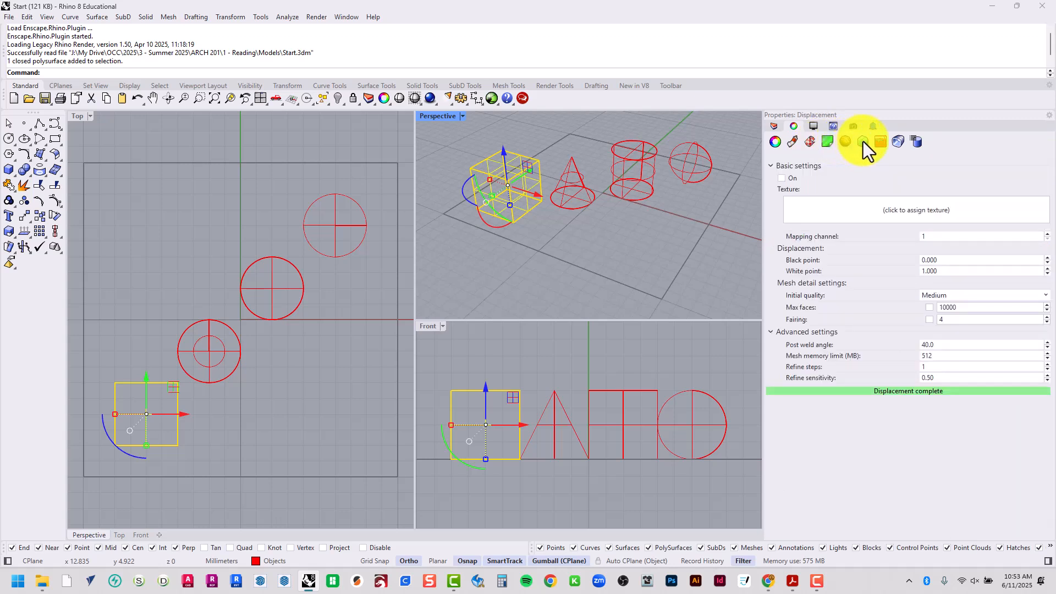
pyautogui.click(862, 142)
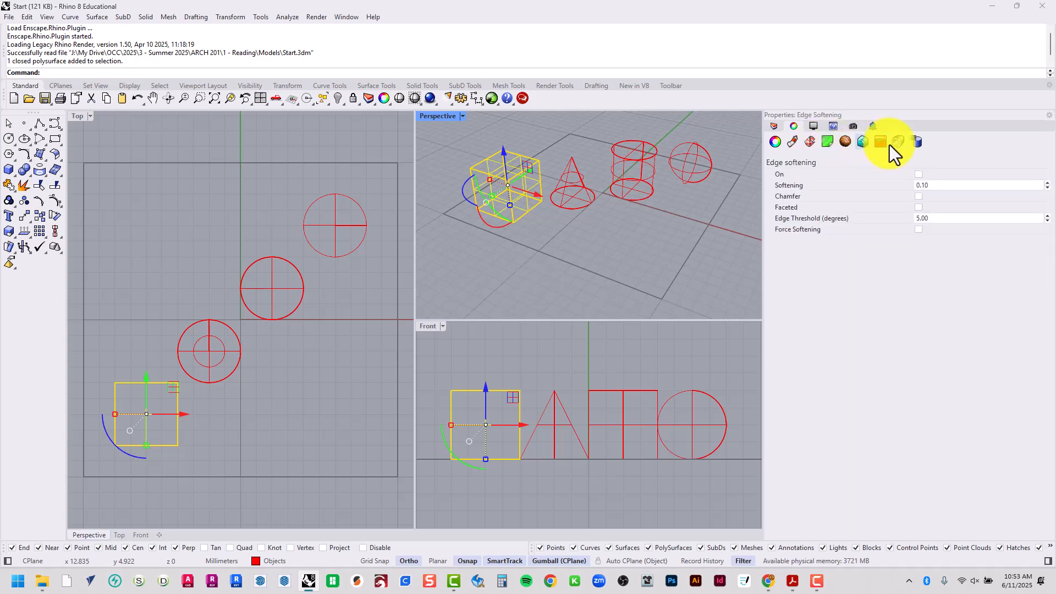
pyautogui.click(880, 142)
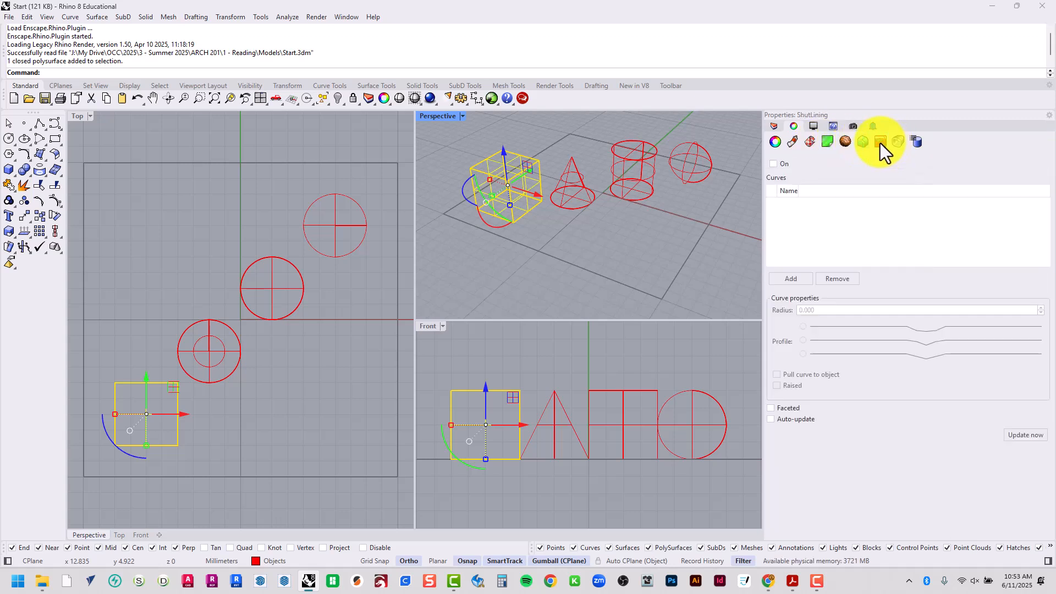
pyautogui.click(776, 142)
# Review the Perspective viewport's display settings, show the built-in Rhino help and deselect the cube
pyautogui.click(811, 127)
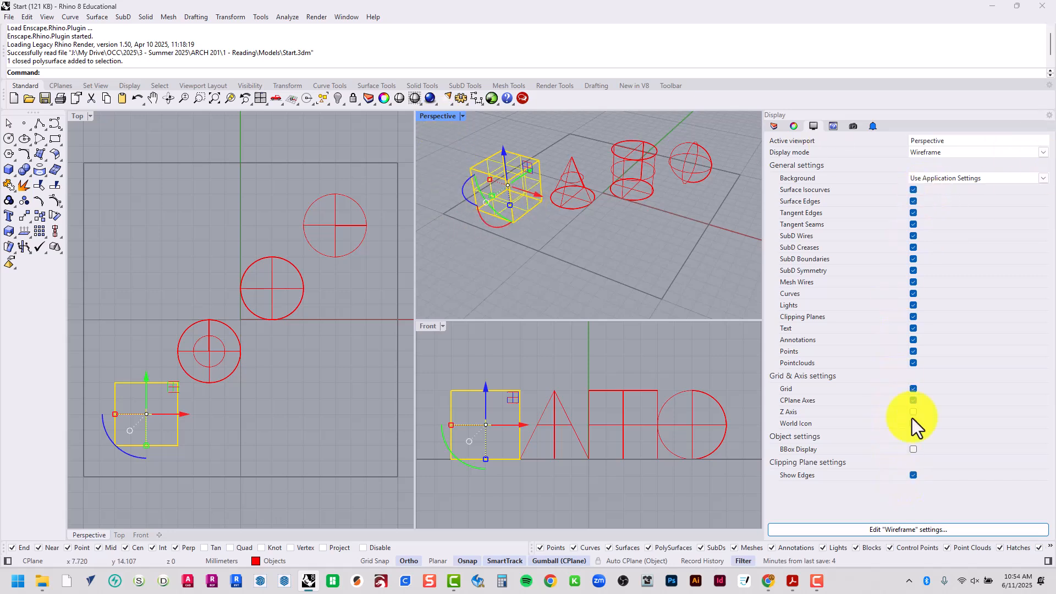
pyautogui.click(829, 129)
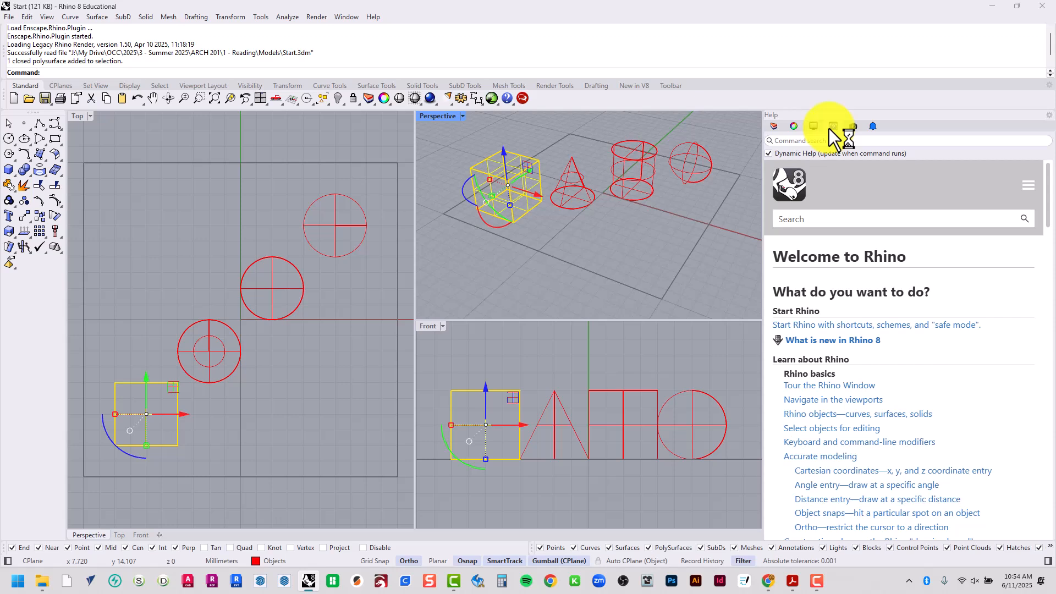
pyautogui.click(506, 278)
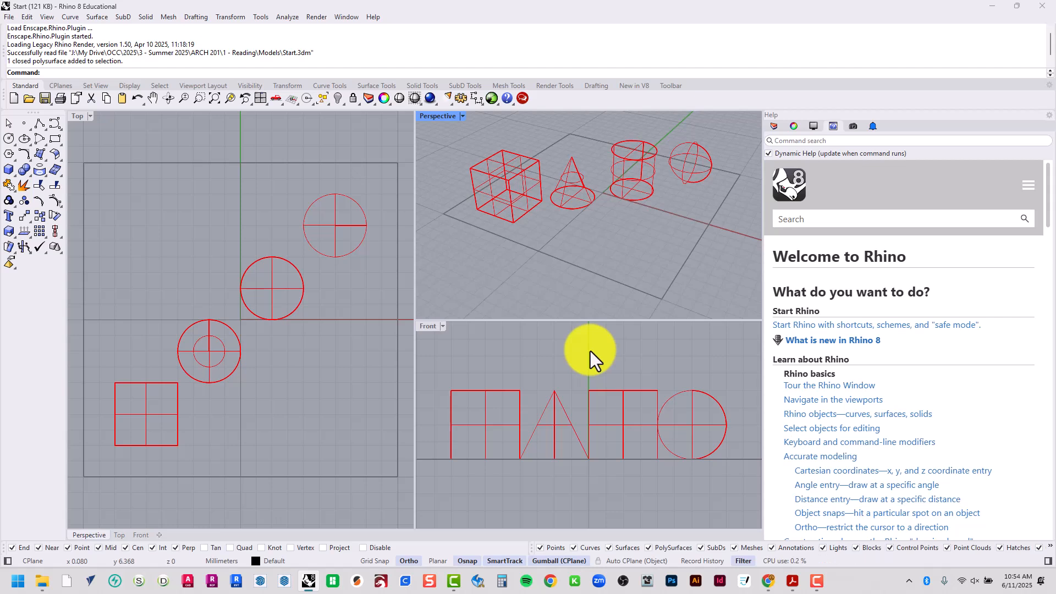
# Start the ExtrudeCrv command and read its help topic, from the description and steps through the command-line options
pyautogui.write('ExtrudeCrv')
pyautogui.press('Return')
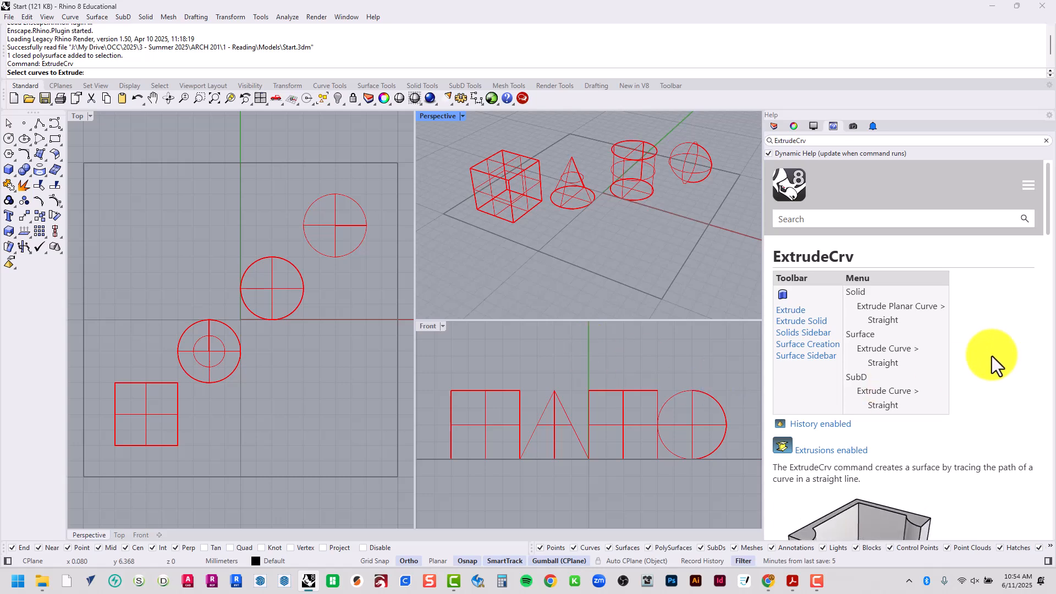
pyautogui.scroll(-1, 1001, 344)
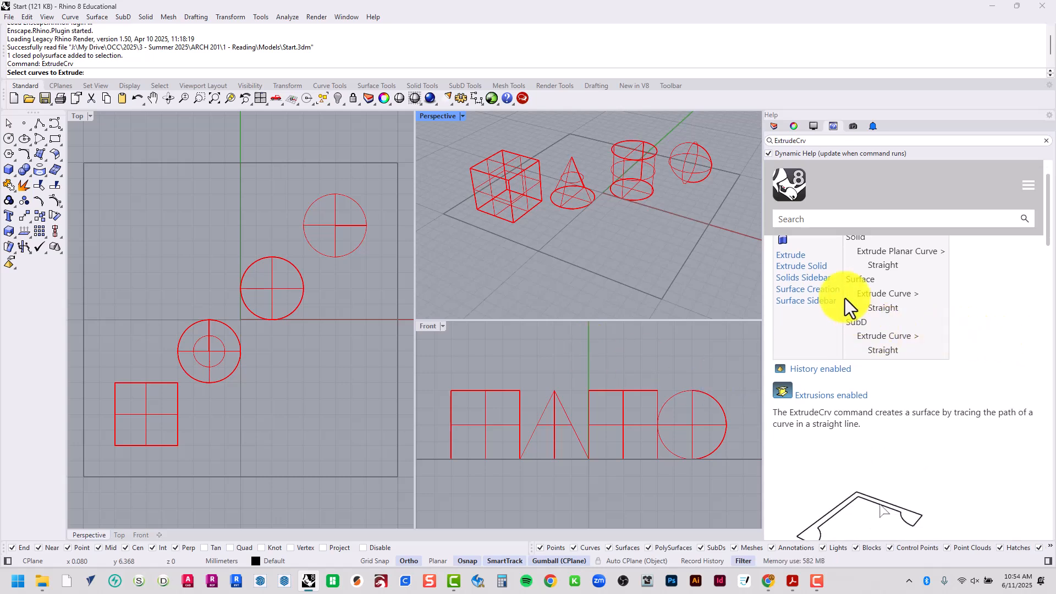
pyautogui.scroll(1, 845, 298)
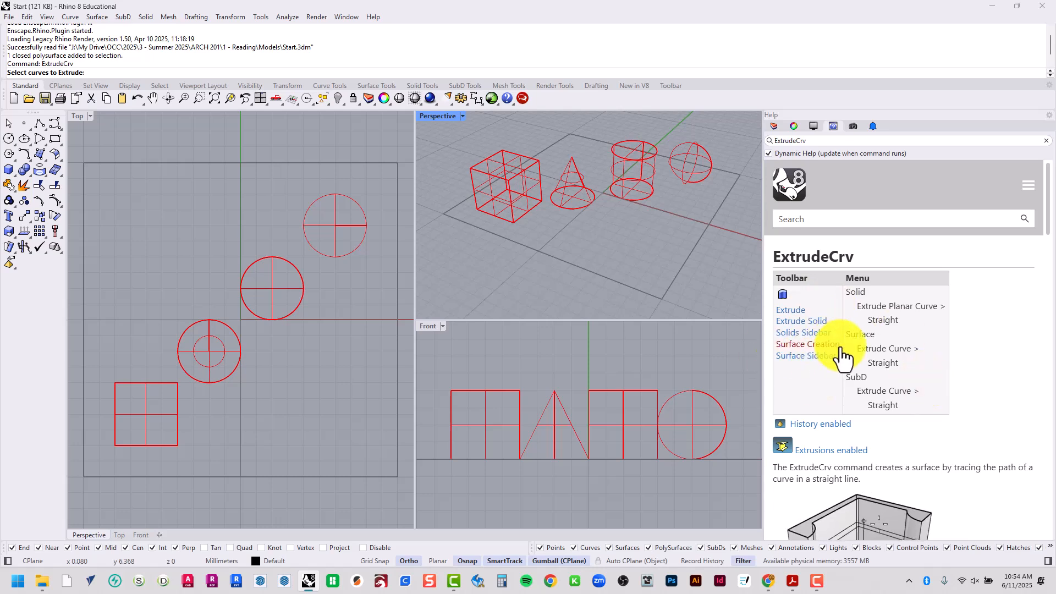
pyautogui.scroll(-2, 843, 348)
pyautogui.scroll(-2, 843, 348)
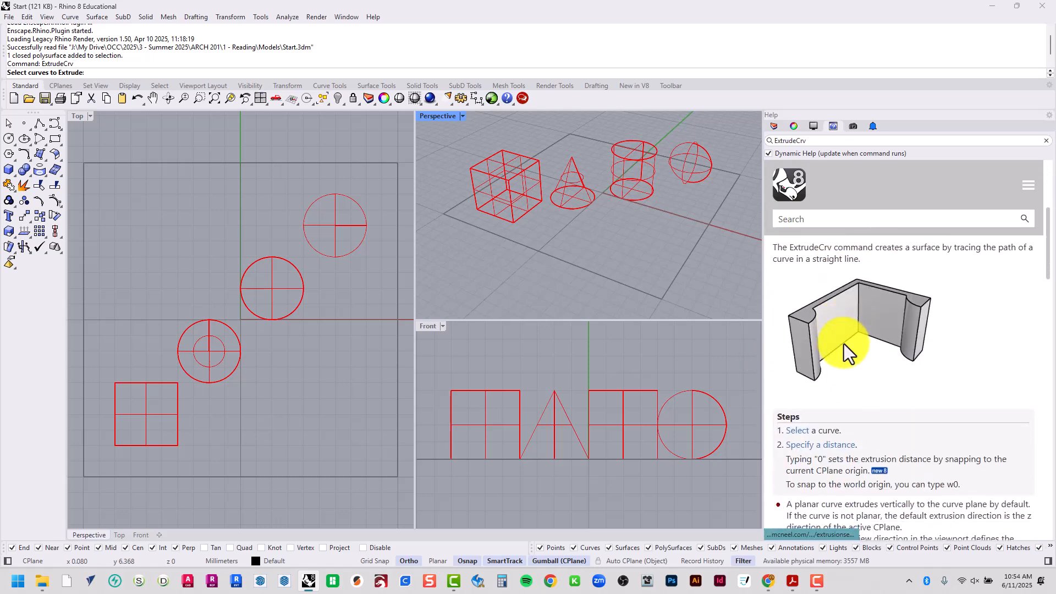
pyautogui.scroll(1, 844, 344)
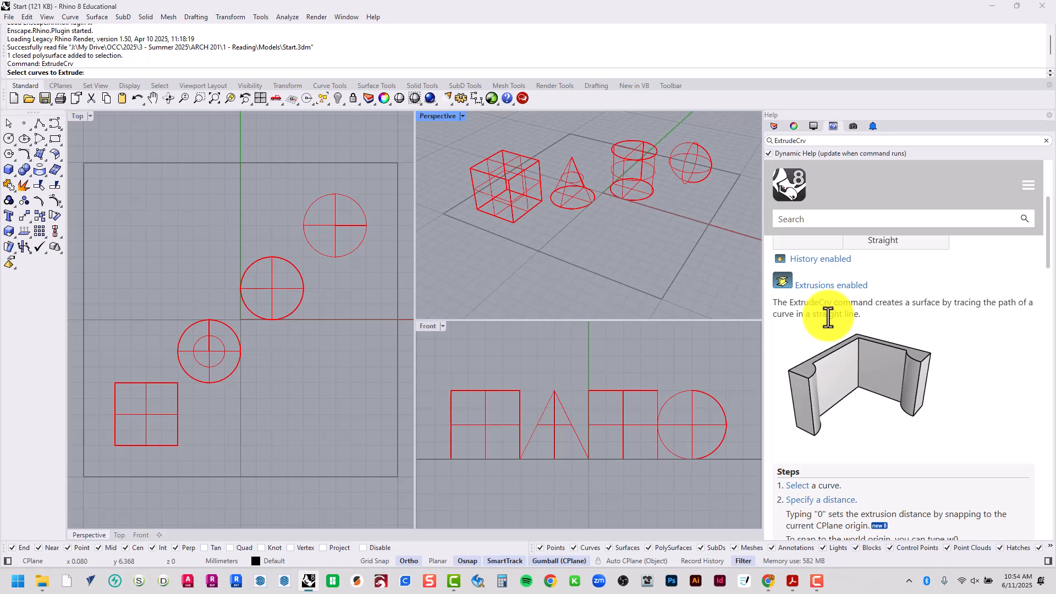
pyautogui.scroll(-3, 828, 317)
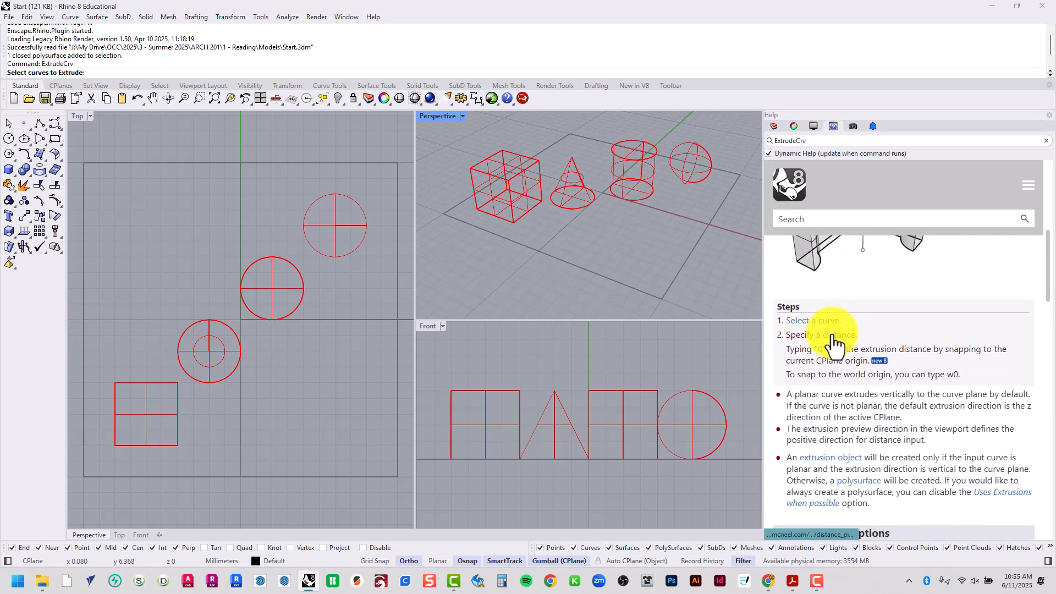
pyautogui.scroll(-4, 832, 348)
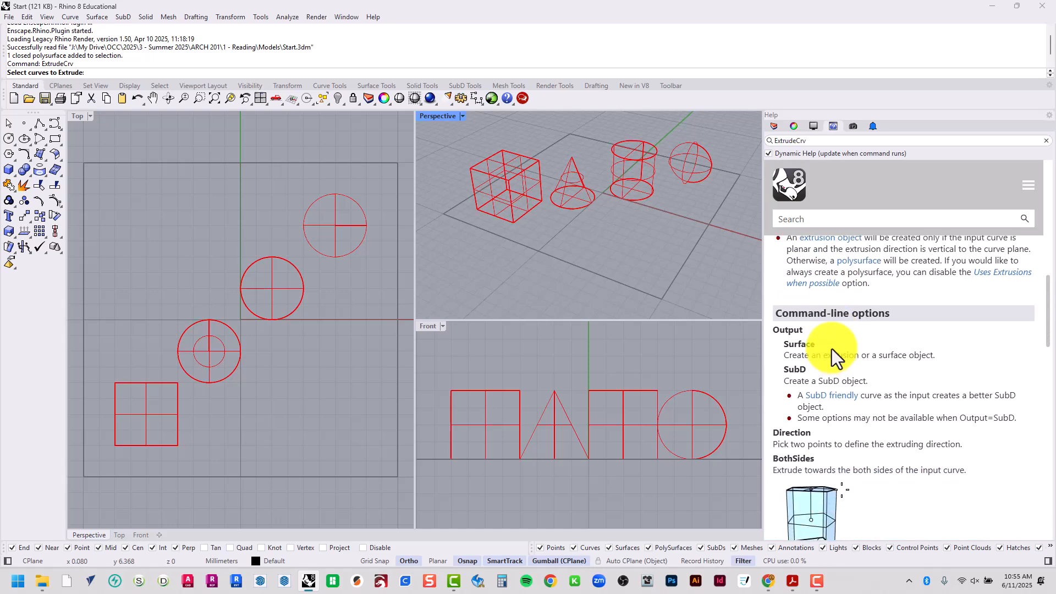
pyautogui.scroll(-1, 832, 349)
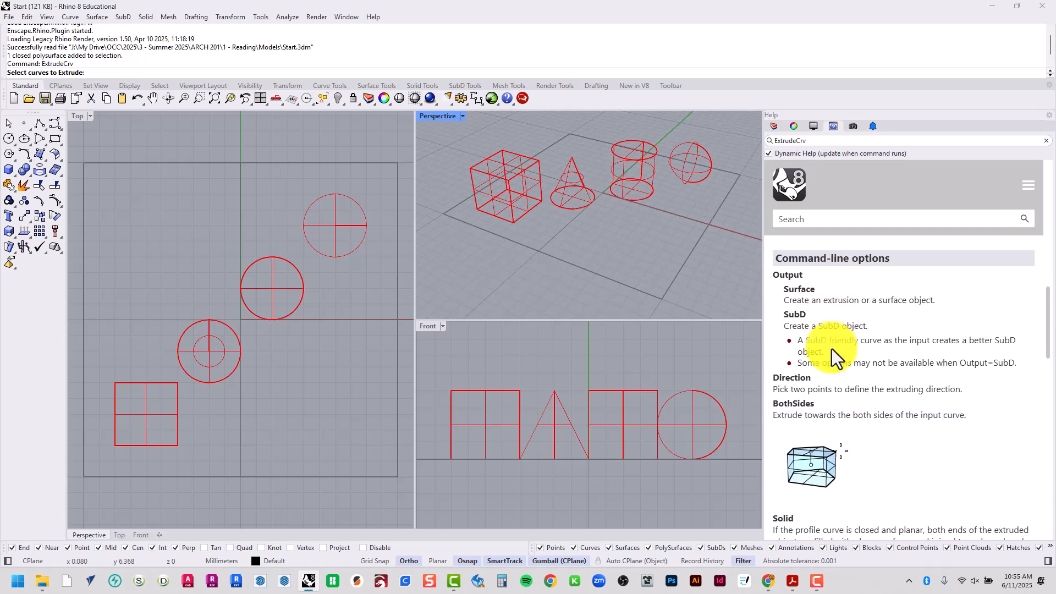
pyautogui.scroll(-4, 832, 349)
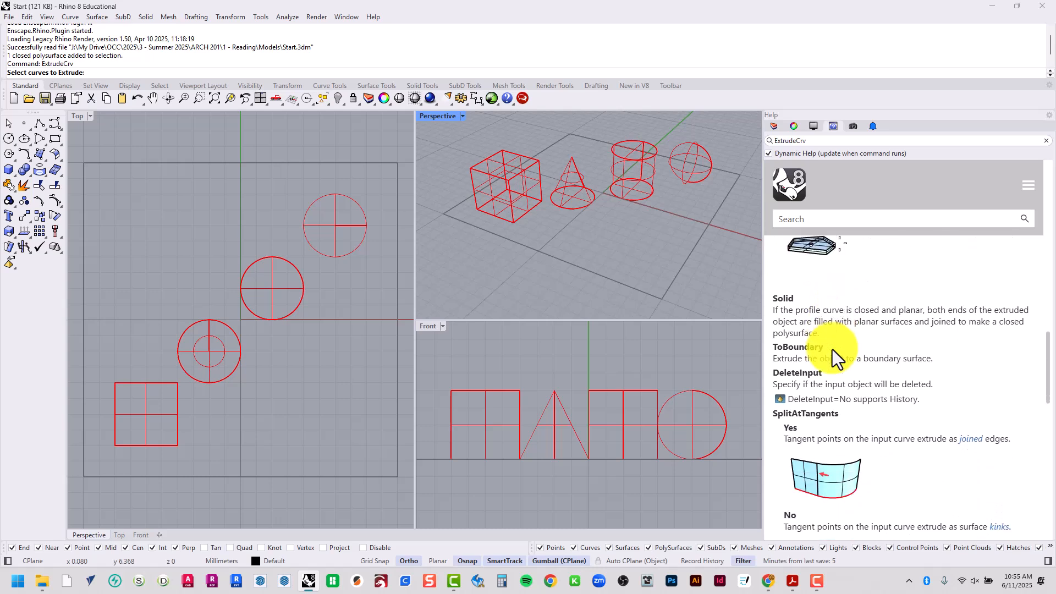
pyautogui.scroll(-5, 833, 349)
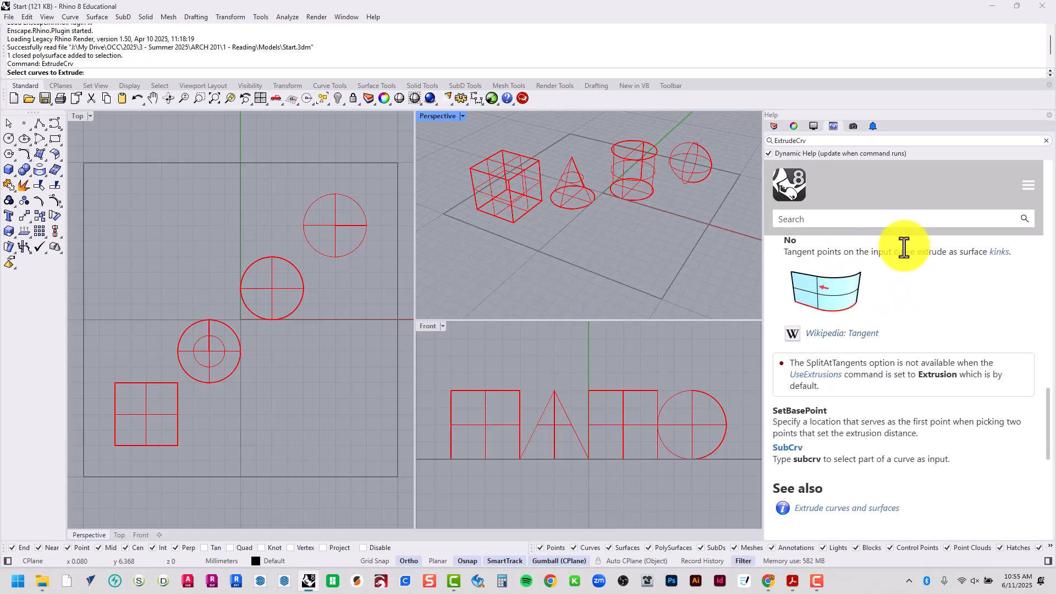
pyautogui.scroll(15, 935, 381)
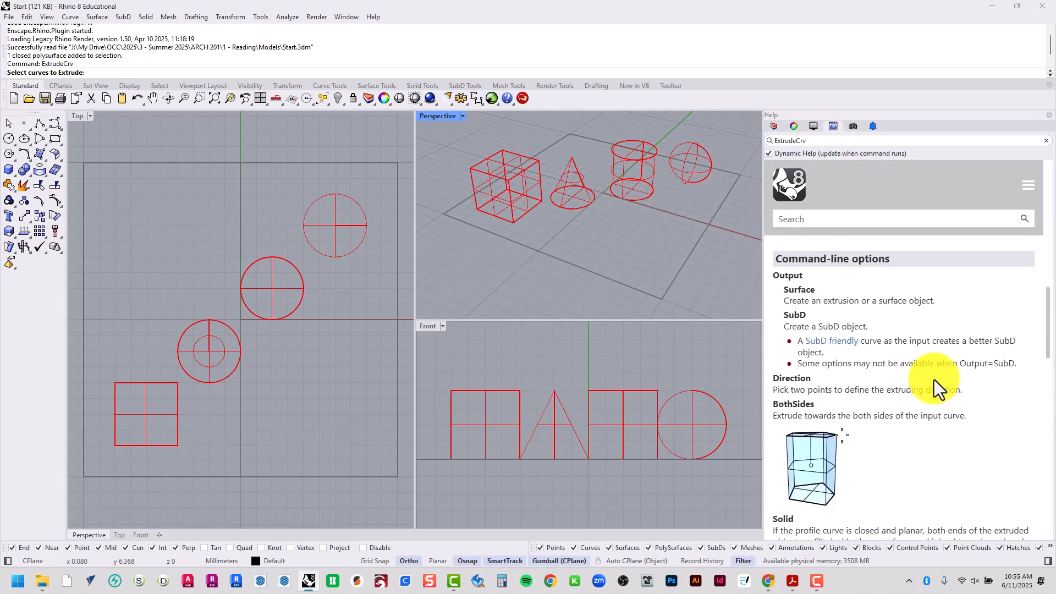
# View the named views and the notifications, and return to the layer list
pyautogui.click(849, 131)
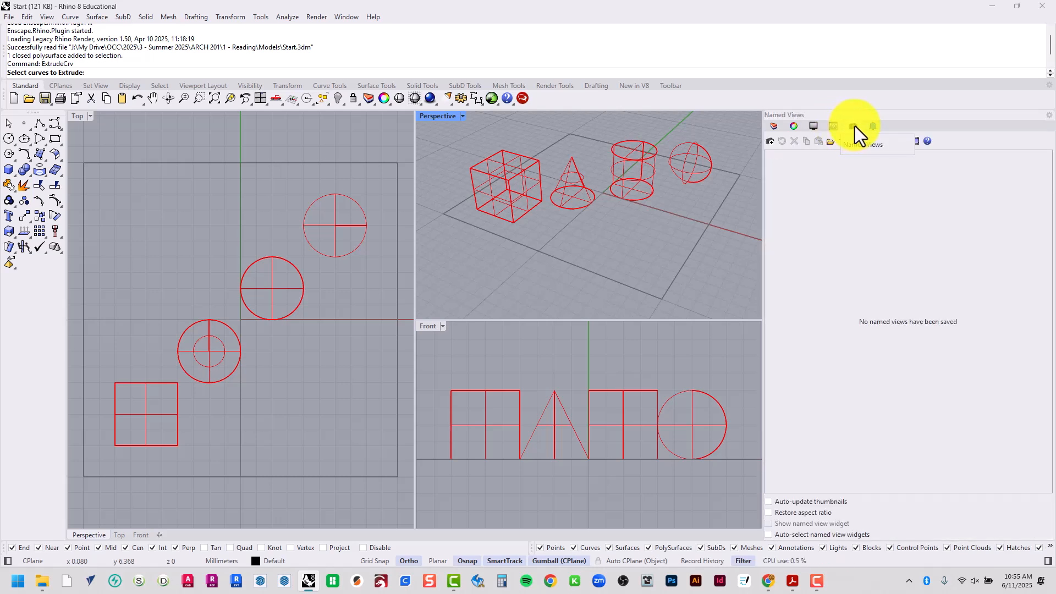
pyautogui.click(872, 126)
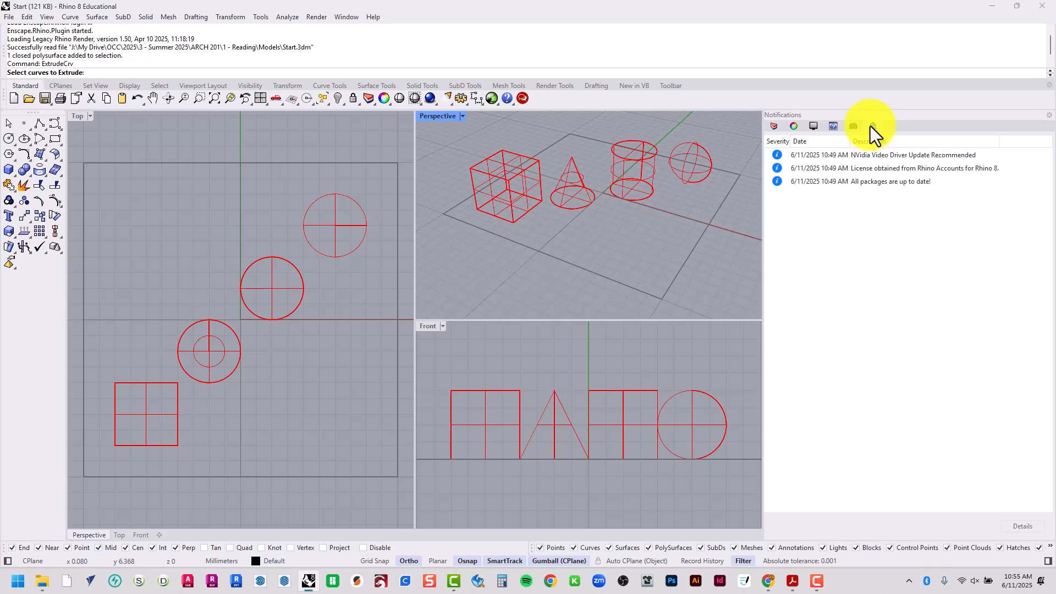
pyautogui.click(774, 126)
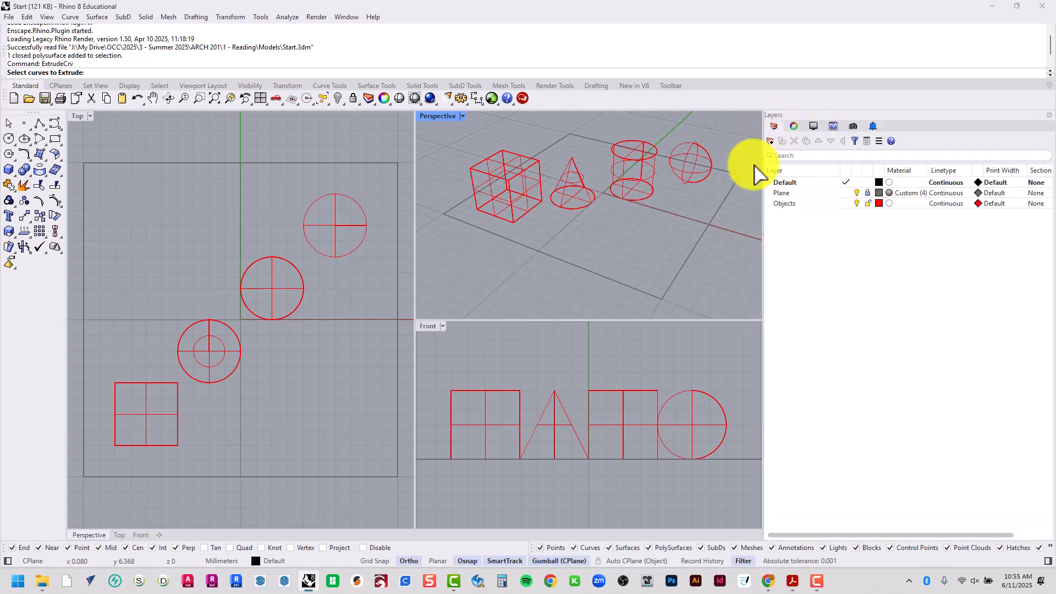
# Switch the active viewport repeatedly between Top, Front and Perspective, and cancel the running ExtrudeCrv command
pyautogui.click(341, 349)
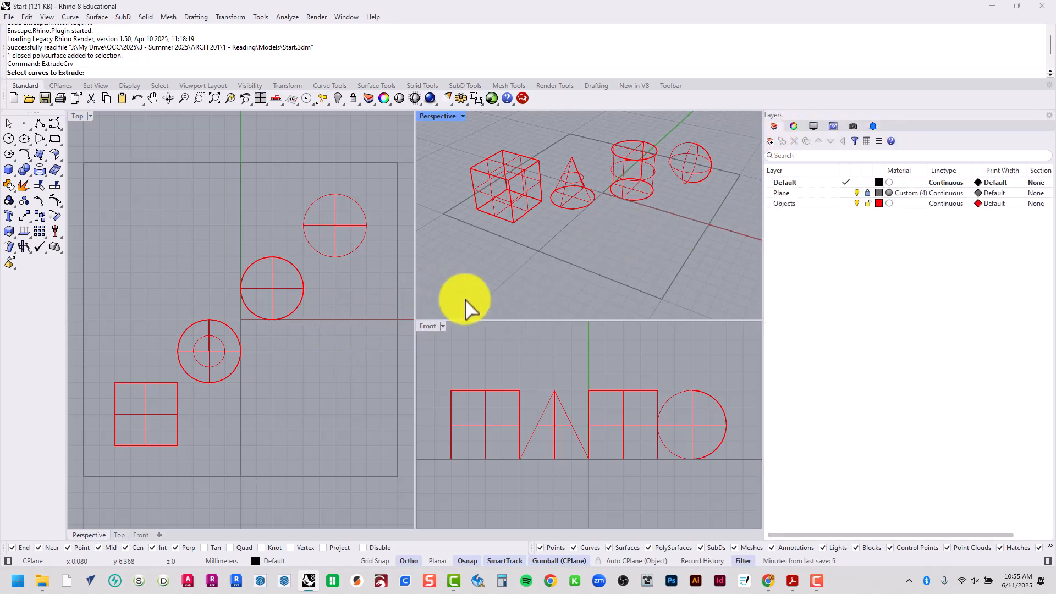
pyautogui.click(461, 357)
pyautogui.click(356, 351)
pyautogui.click(450, 291)
pyautogui.click(458, 361)
pyautogui.click(346, 356)
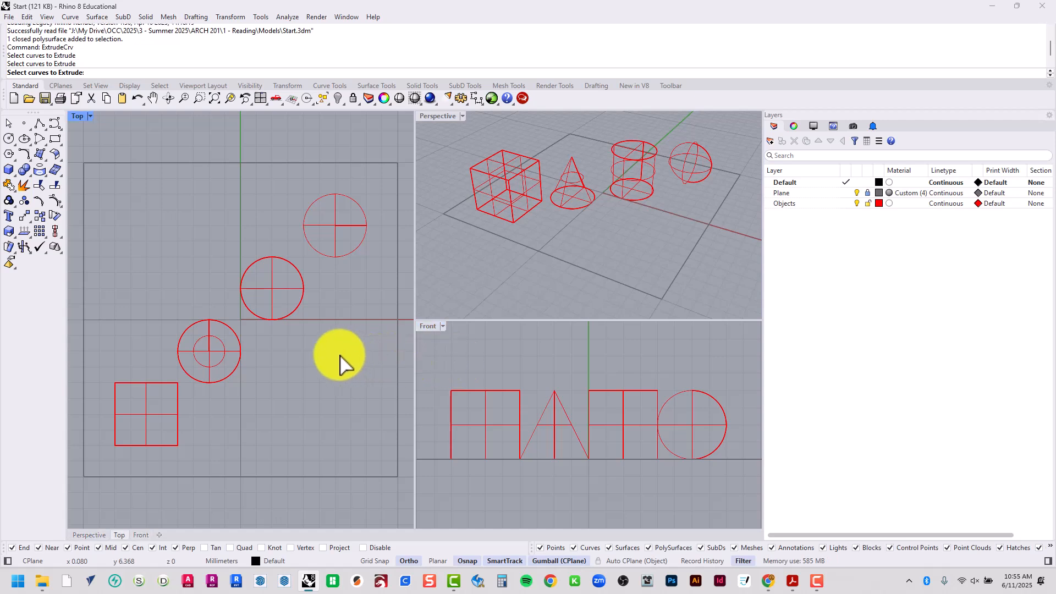
pyautogui.click(440, 268)
pyautogui.click(351, 342)
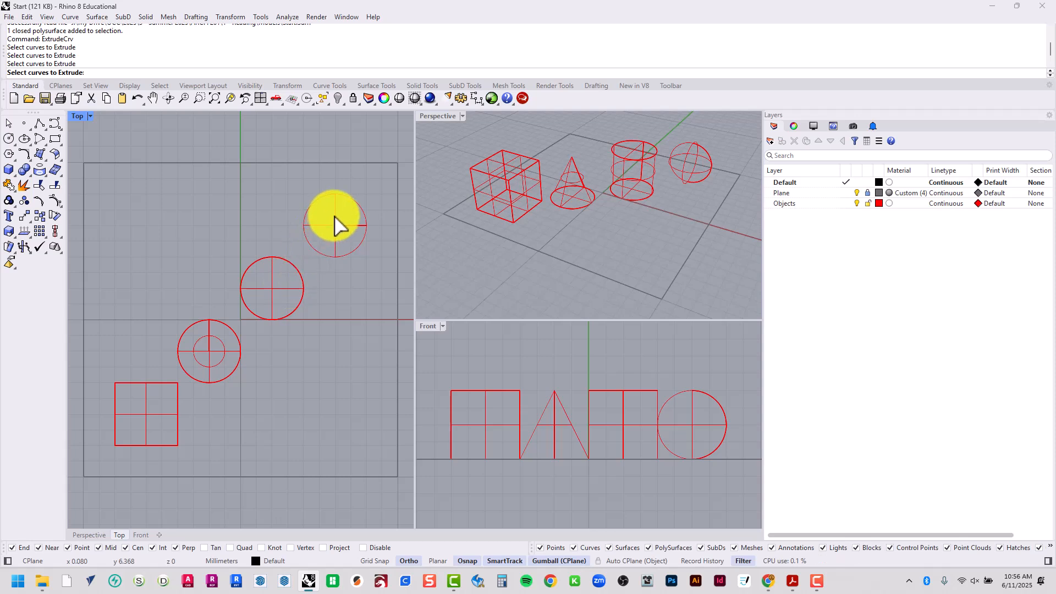
pyautogui.click(472, 359)
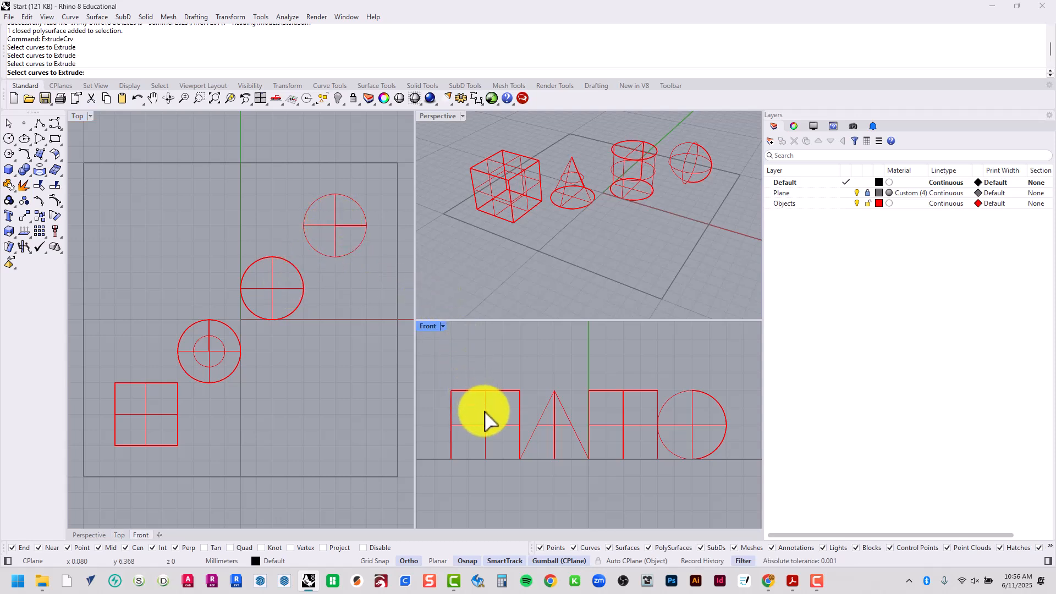
pyautogui.press('Escape')
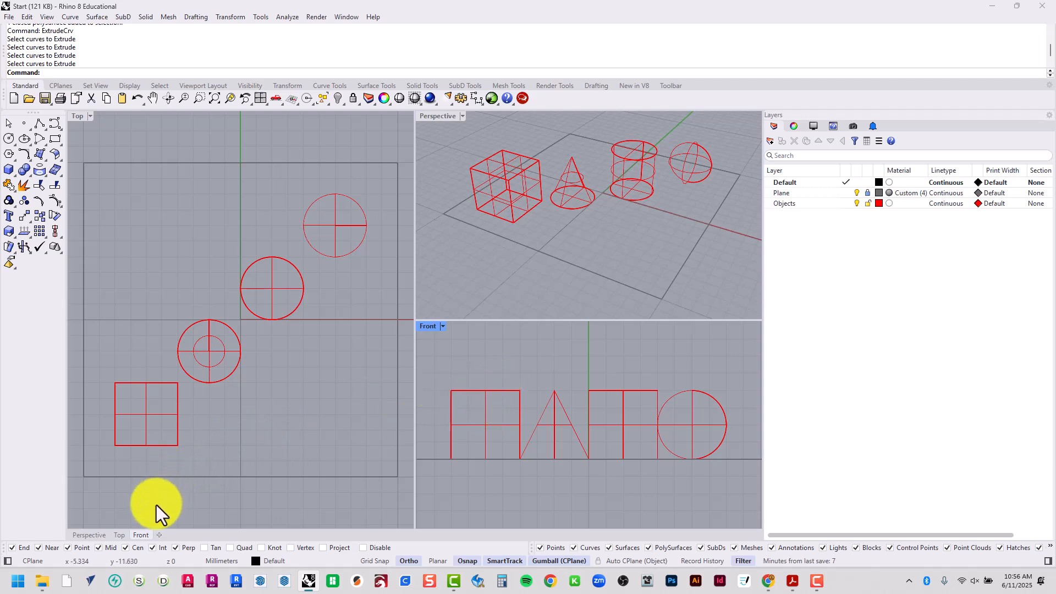
pyautogui.moveTo(120, 500); pyautogui.dragTo(371, 448)
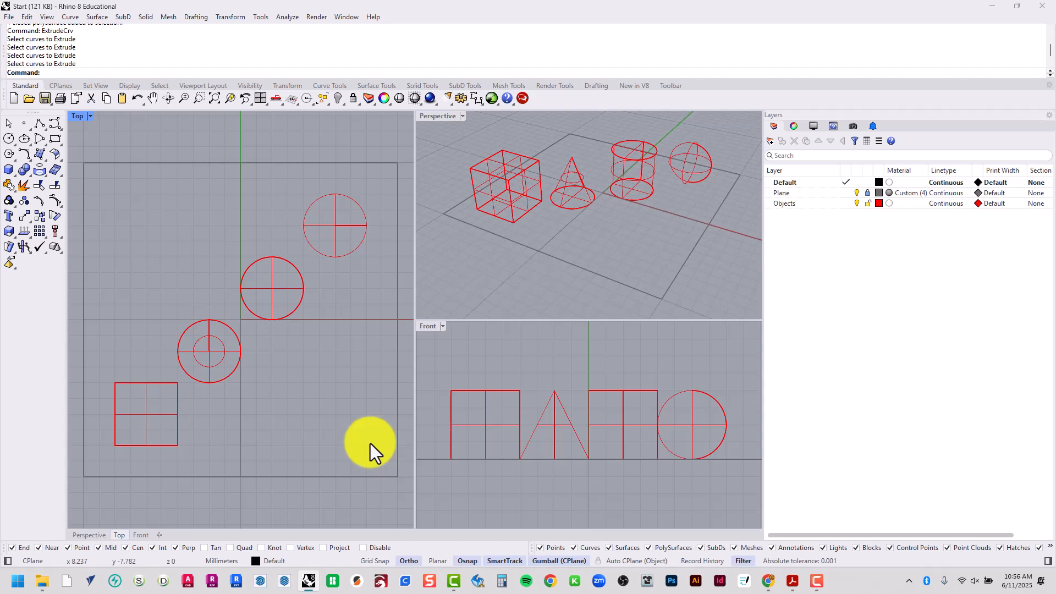
# Activate the Perspective viewport and set its display mode to Shaded
pyautogui.click(464, 281)
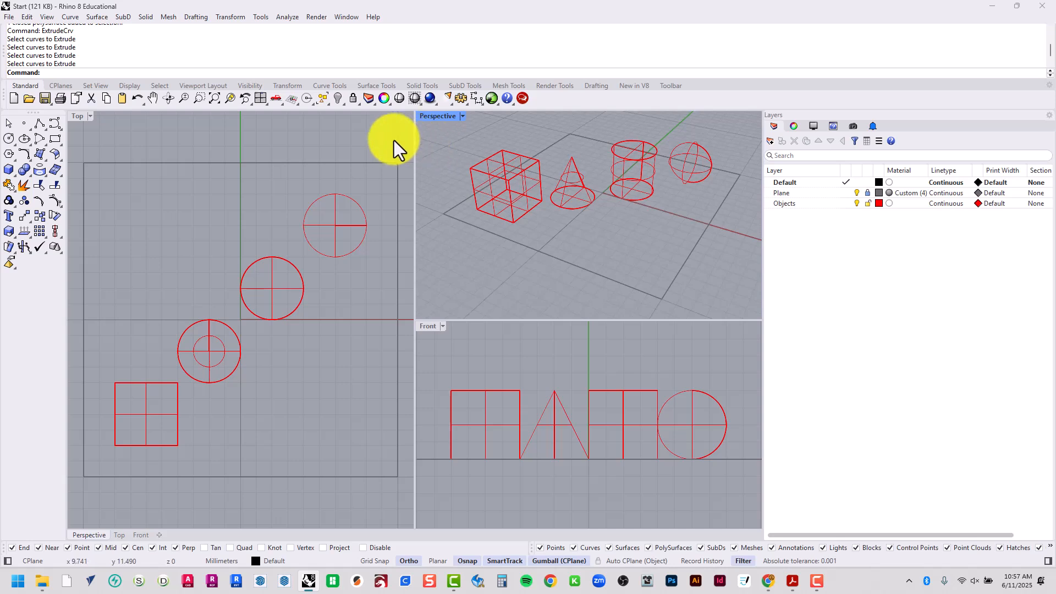
pyautogui.click(437, 117)
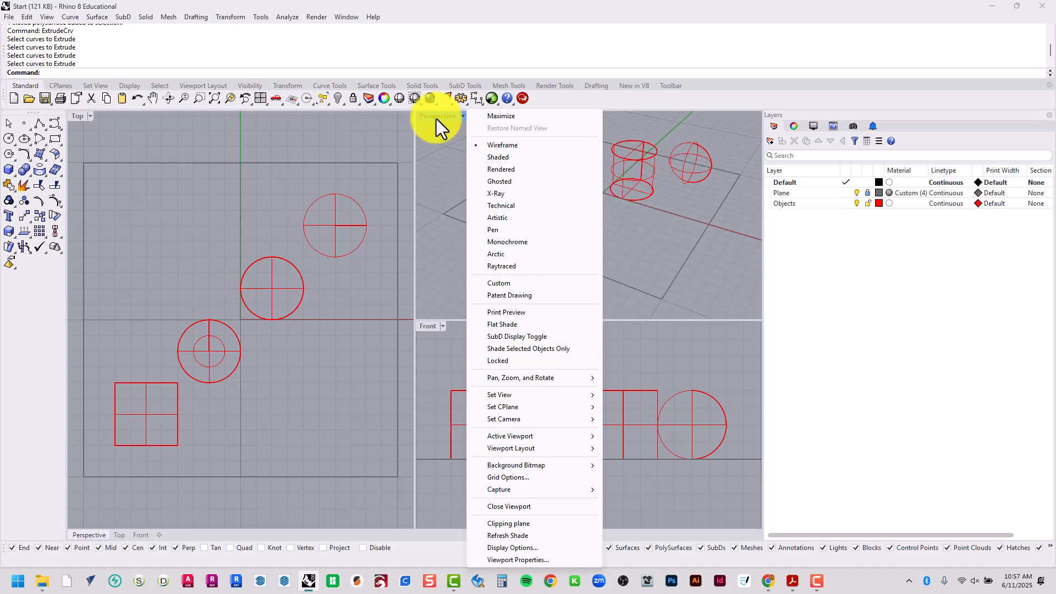
pyautogui.click(532, 161)
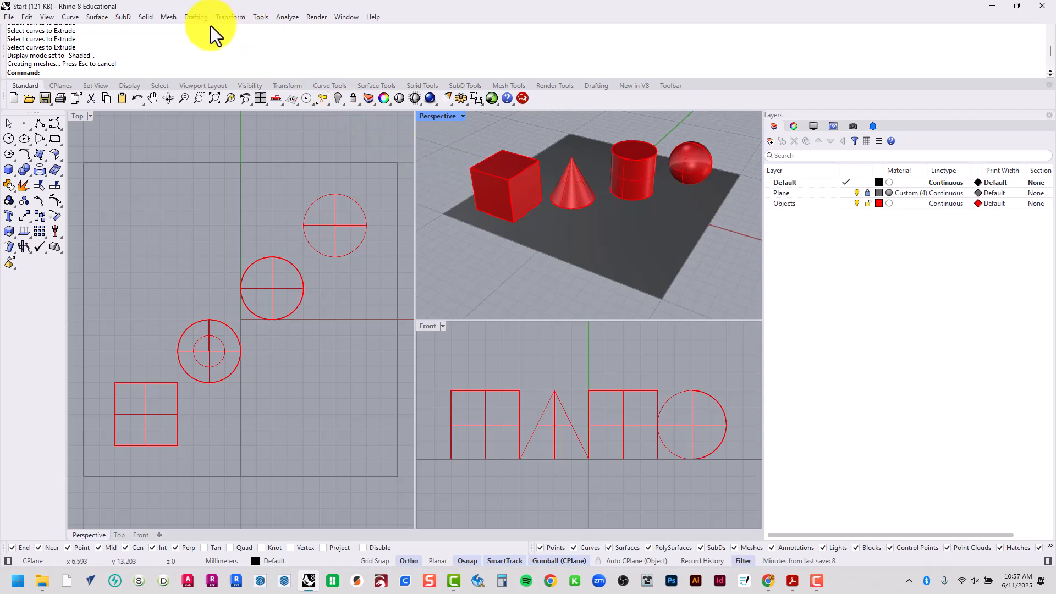
# Render the Perspective view and move the render window clear of the Perspective viewport
pyautogui.click(309, 16)
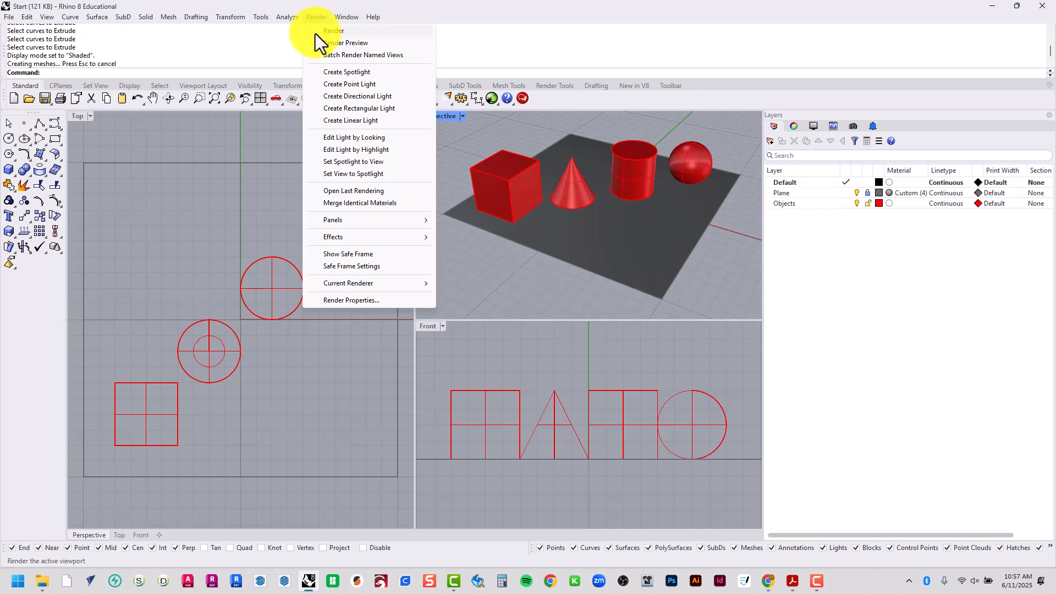
pyautogui.click(322, 32)
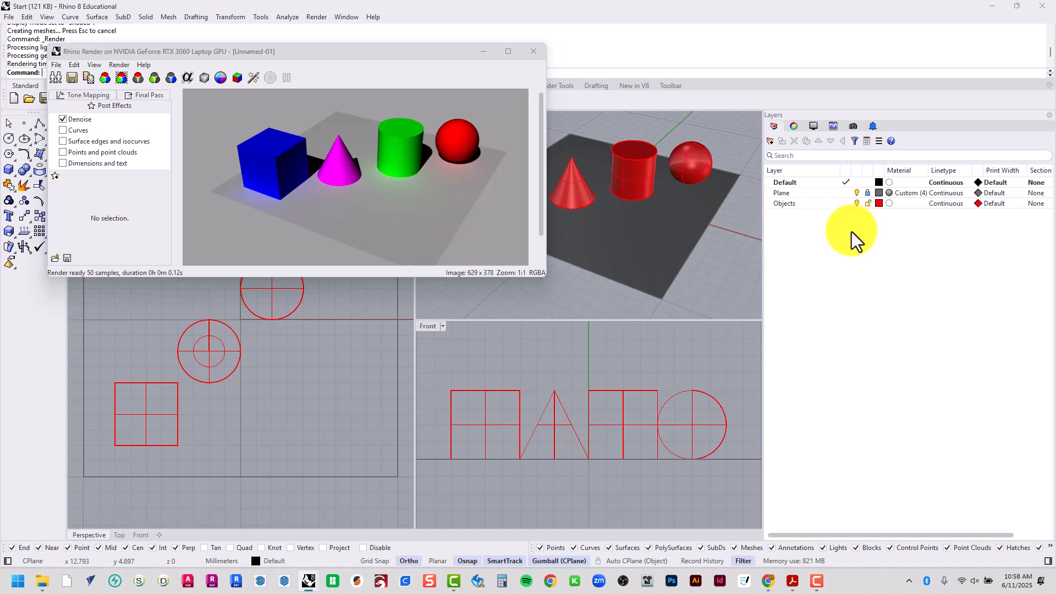
pyautogui.moveTo(382, 53); pyautogui.dragTo(259, 278)
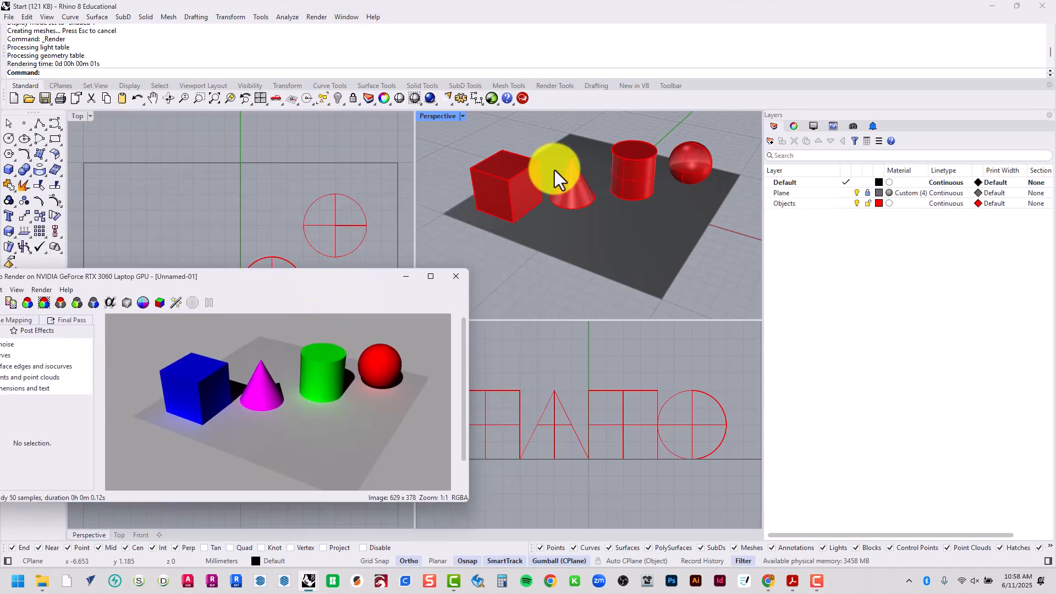
# Examine the cube's material properties beside the rendered image, deselect the cube and close the render window
pyautogui.click(508, 183)
pyautogui.click(794, 126)
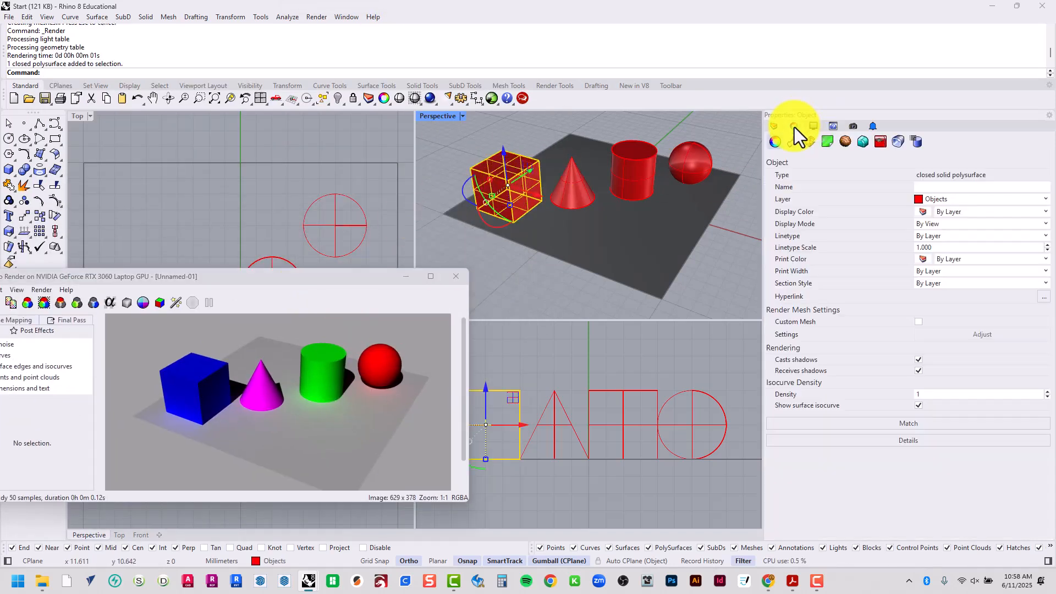
pyautogui.click(793, 142)
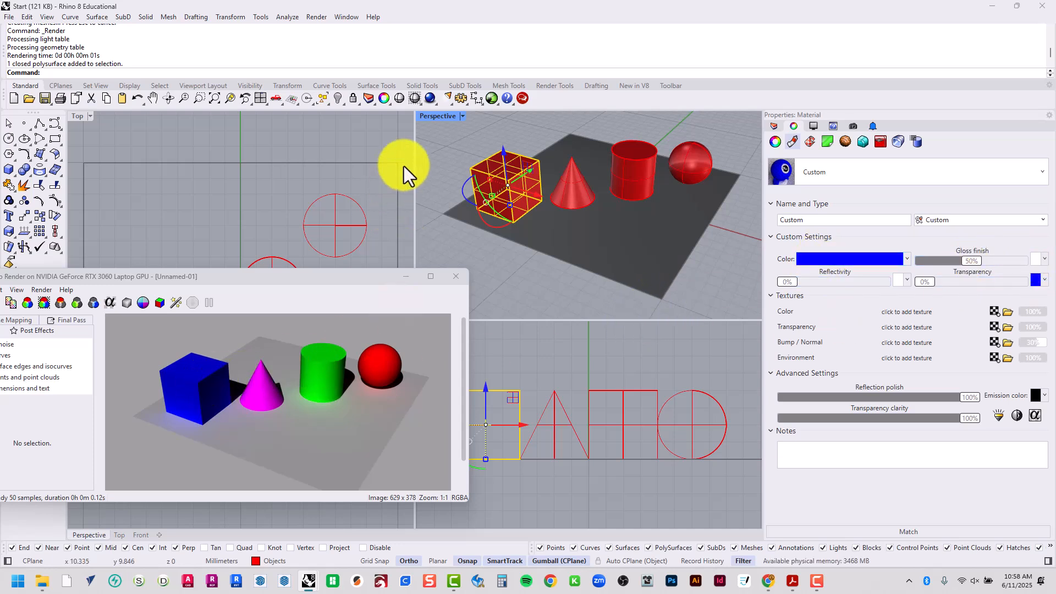
pyautogui.click(434, 161)
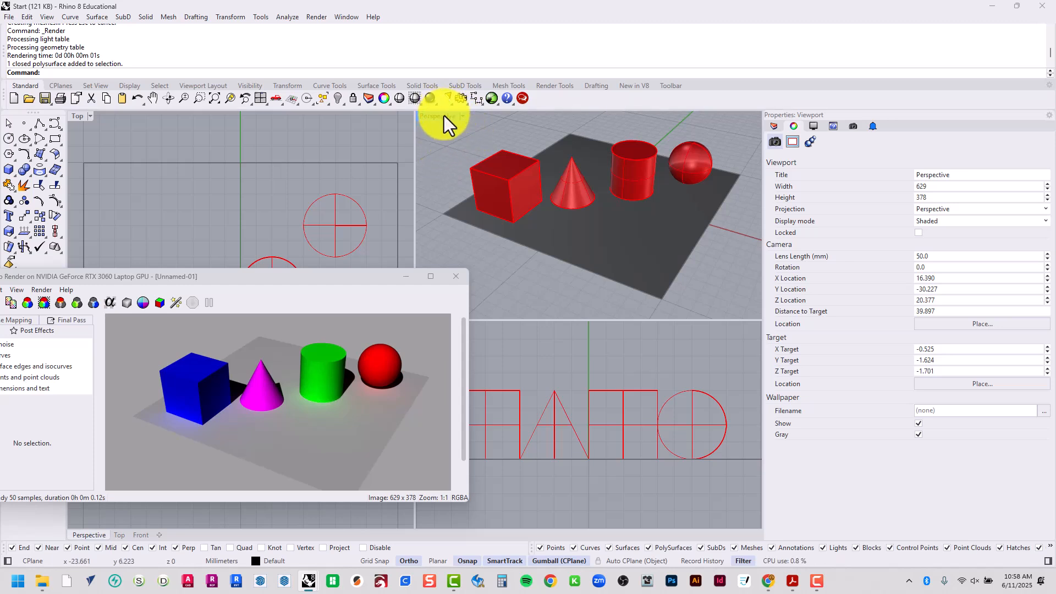
pyautogui.click(310, 327)
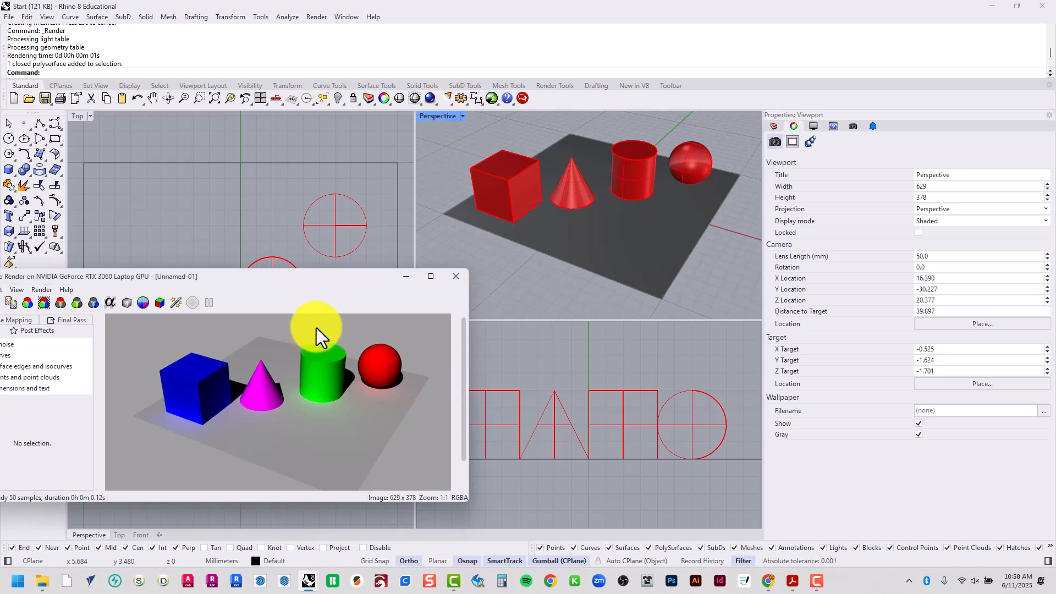
pyautogui.click(452, 279)
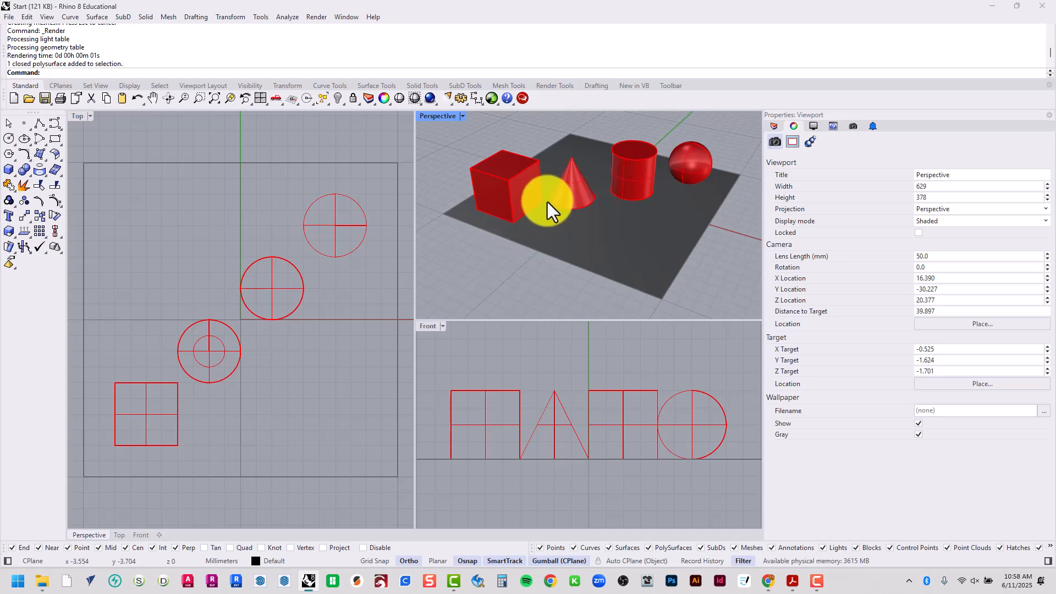
# Maximize the Perspective viewport and set its display mode to X-Ray
pyautogui.doubleClick(436, 116)
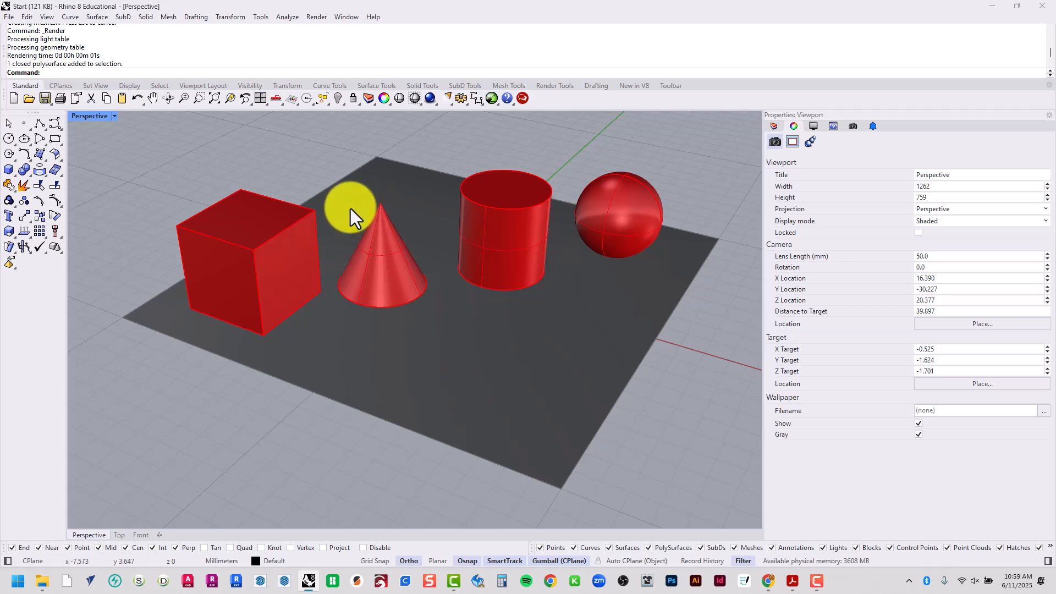
pyautogui.moveTo(351, 209); pyautogui.dragTo(410, 223, button='right')
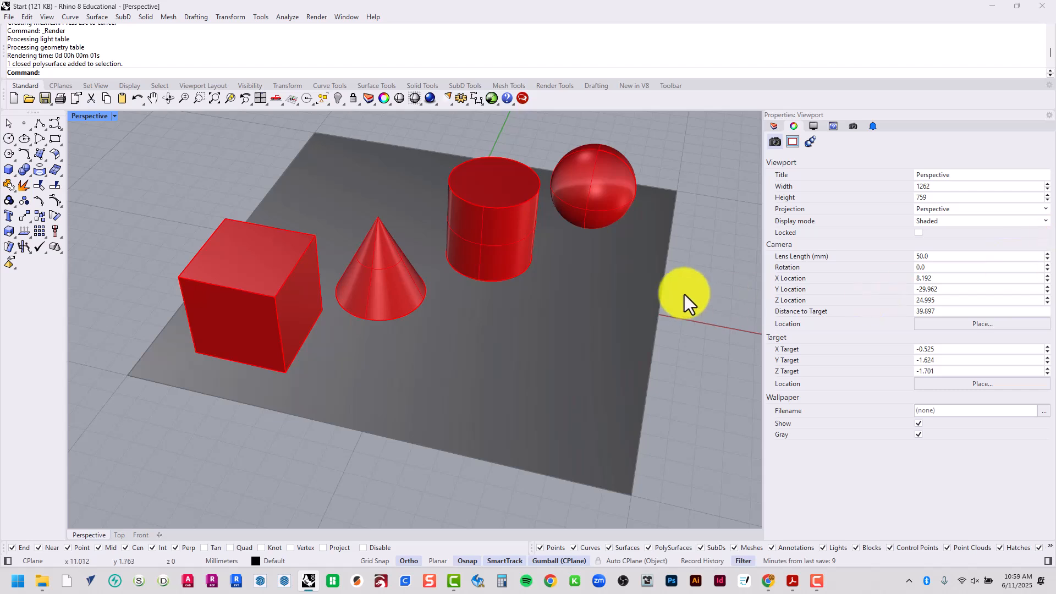
pyautogui.click(85, 119)
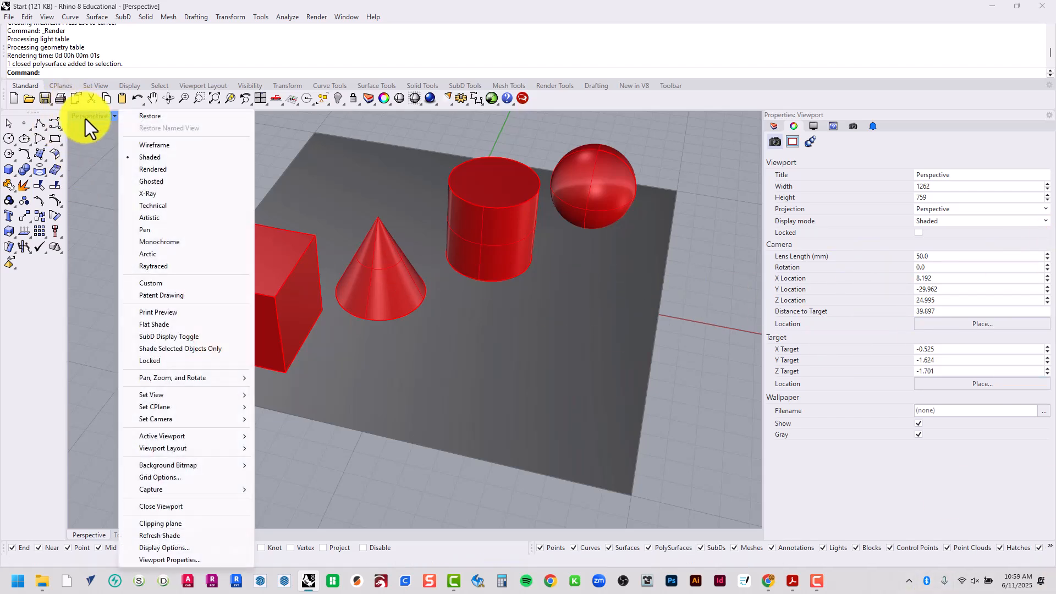
pyautogui.click(149, 193)
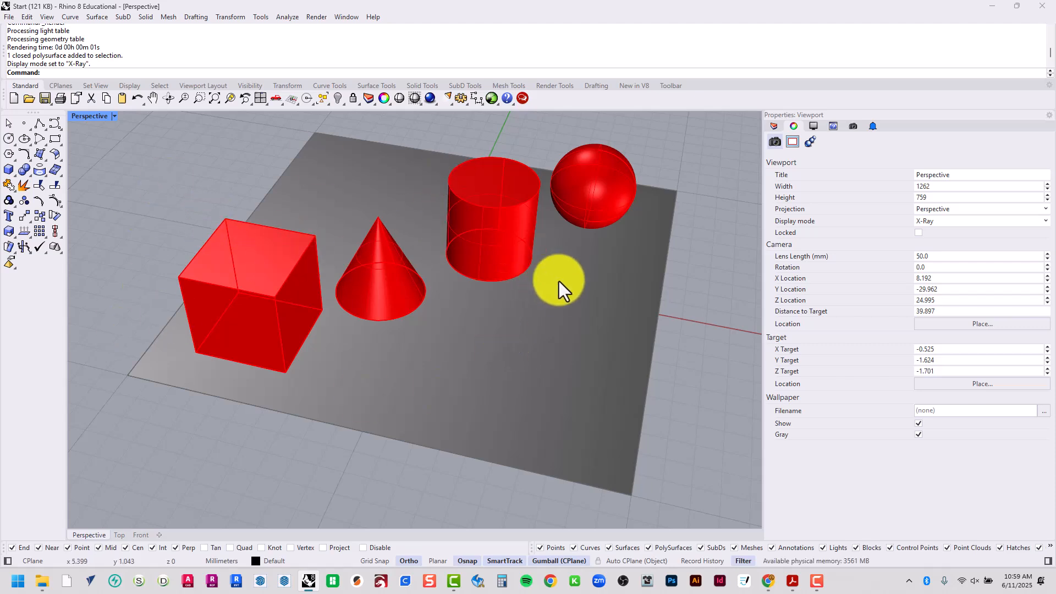
# Inspect the shapes in X-Ray, set the Perspective viewport's display mode to Technical and examine the cube's hidden edges
pyautogui.moveTo(559, 283); pyautogui.dragTo(340, 222, button='right')
pyautogui.scroll(5, 416, 235)
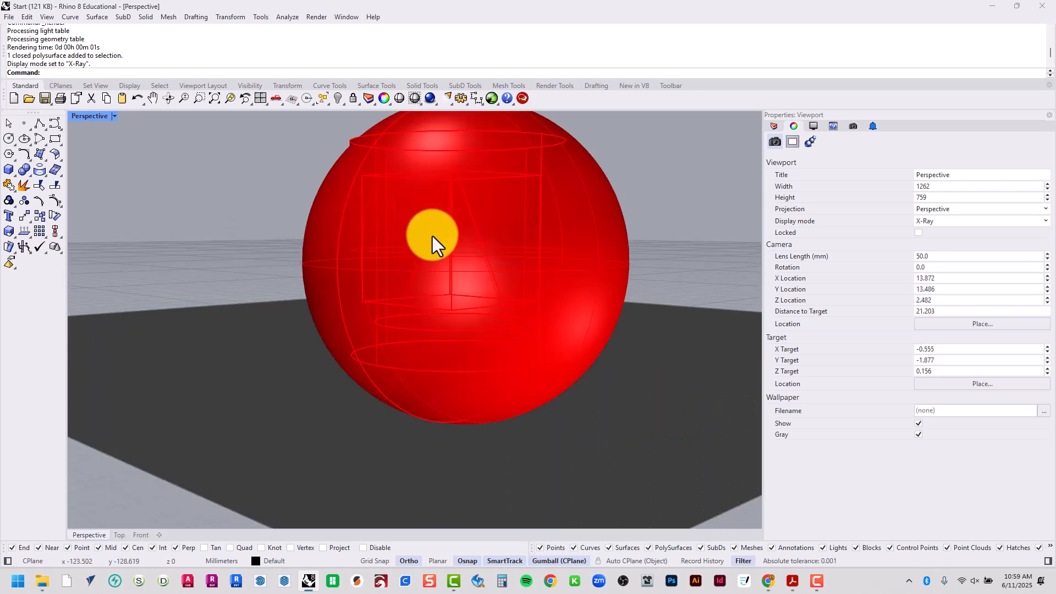
pyautogui.moveTo(474, 190); pyautogui.dragTo(488, 229, button='right')
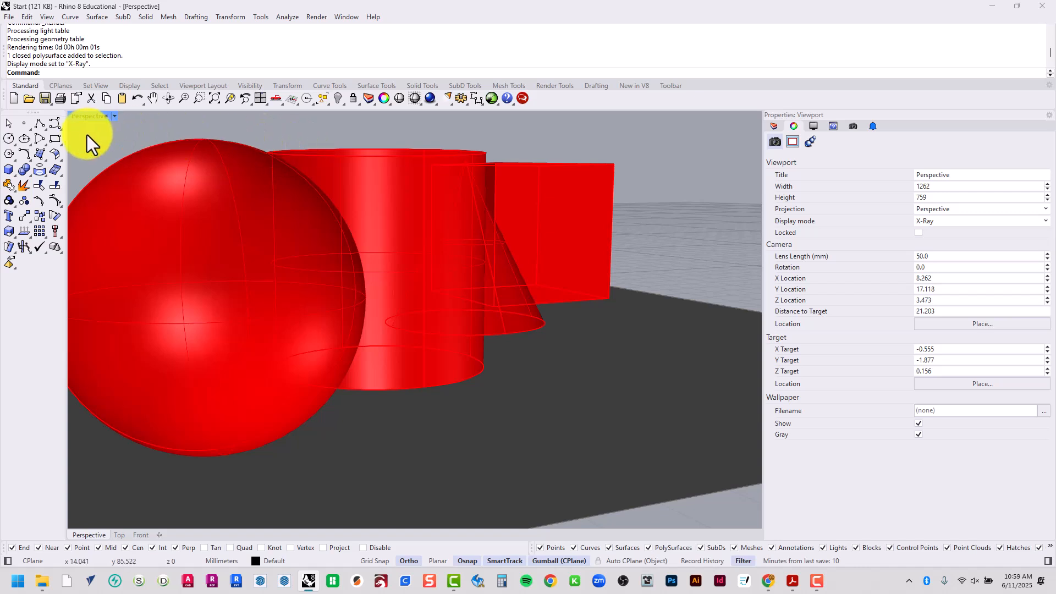
pyautogui.click(80, 114)
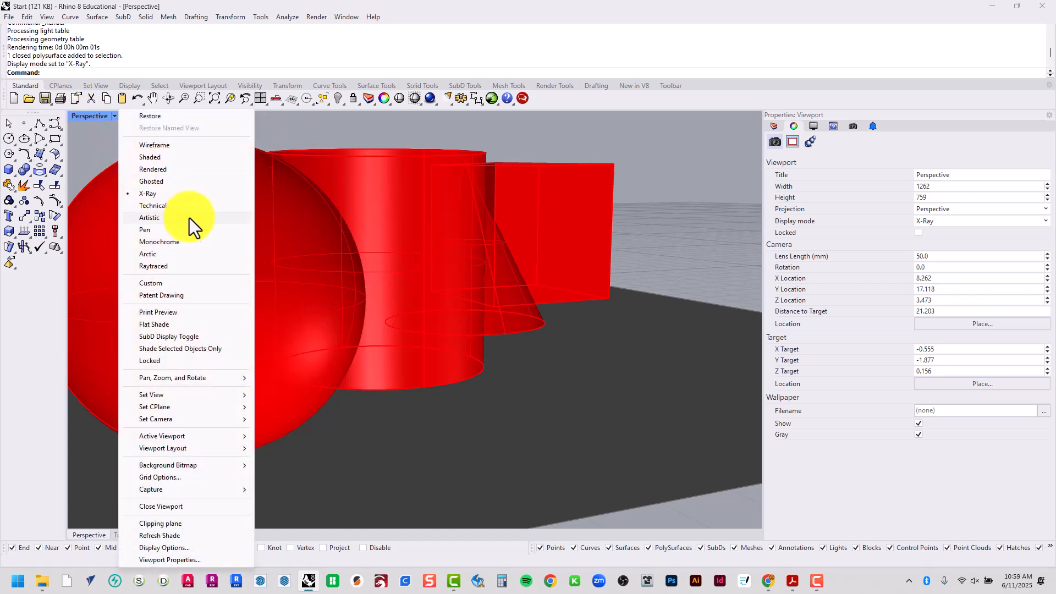
pyautogui.click(189, 208)
pyautogui.scroll(-5, 435, 266)
pyautogui.moveTo(430, 279); pyautogui.dragTo(542, 305, button='right')
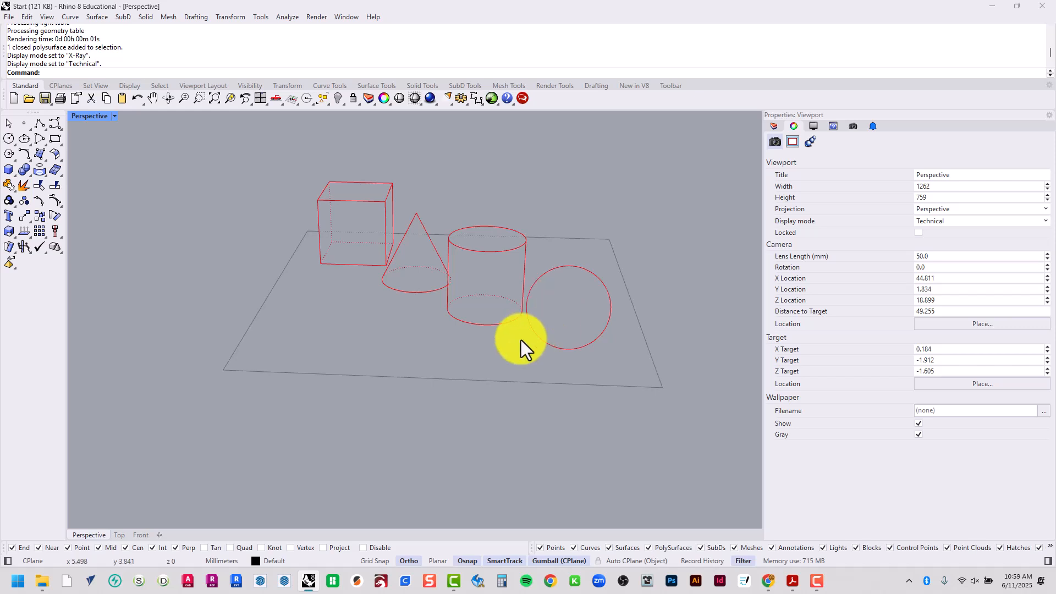
pyautogui.scroll(5, 368, 221)
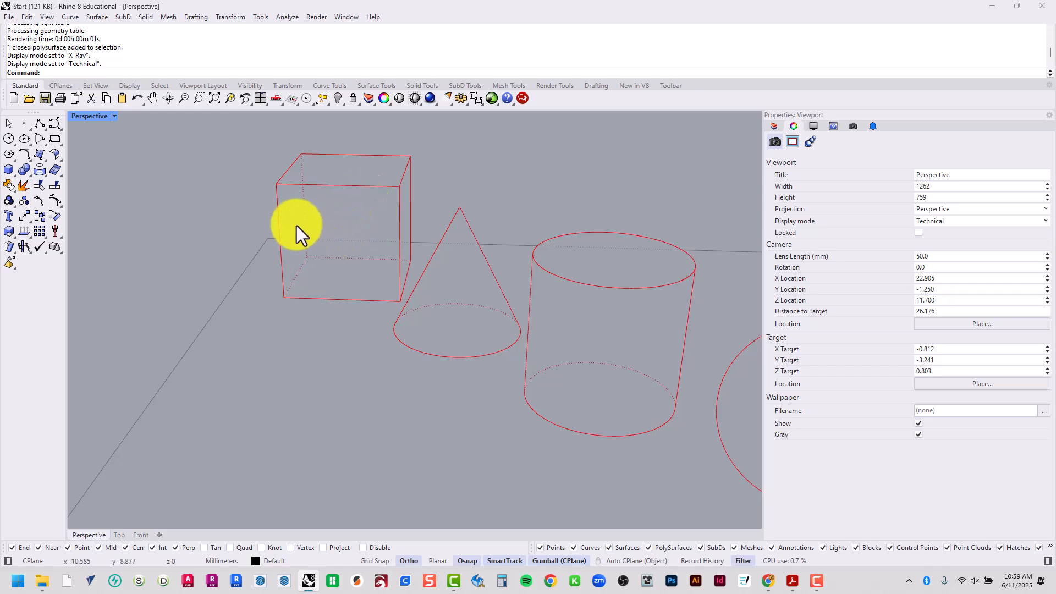
pyautogui.scroll(5, 305, 229)
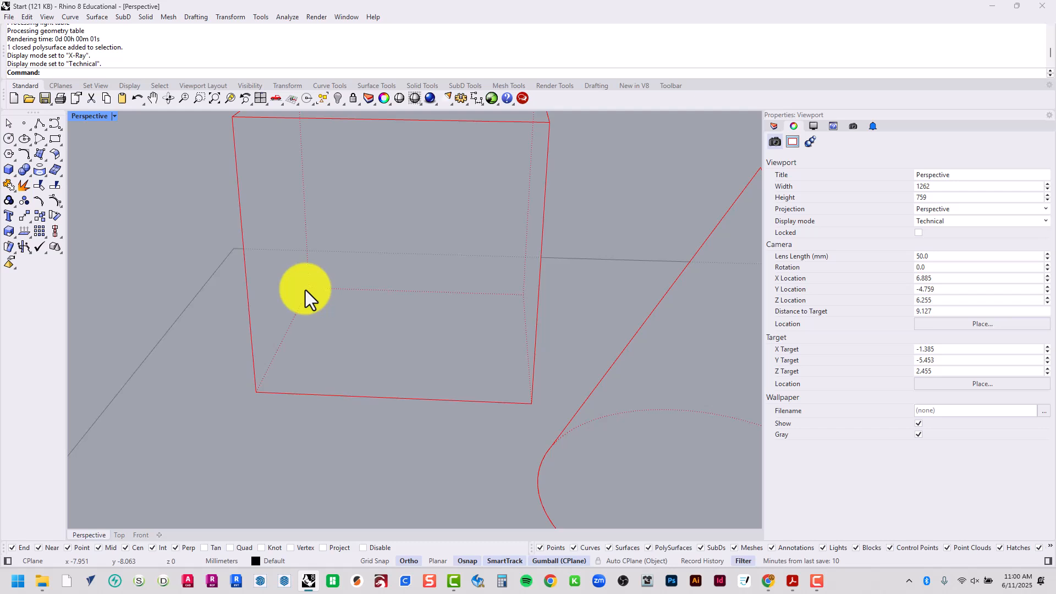
# Set the Perspective viewport's display mode to Artistic and view all four shapes on the plane
pyautogui.click(101, 116)
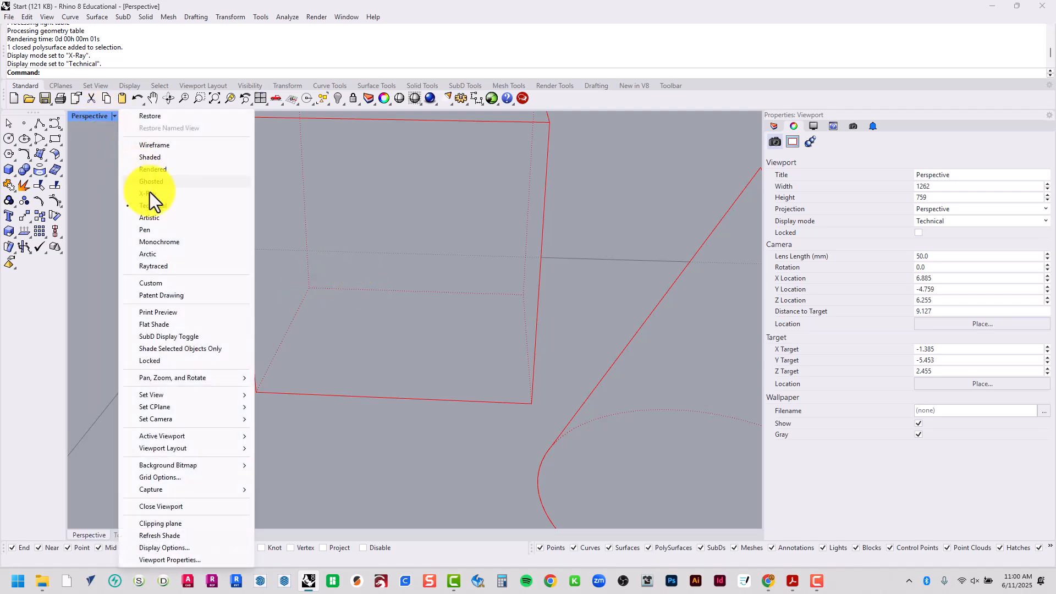
pyautogui.click(160, 220)
pyautogui.scroll(-5, 319, 254)
pyautogui.scroll(3, 448, 330)
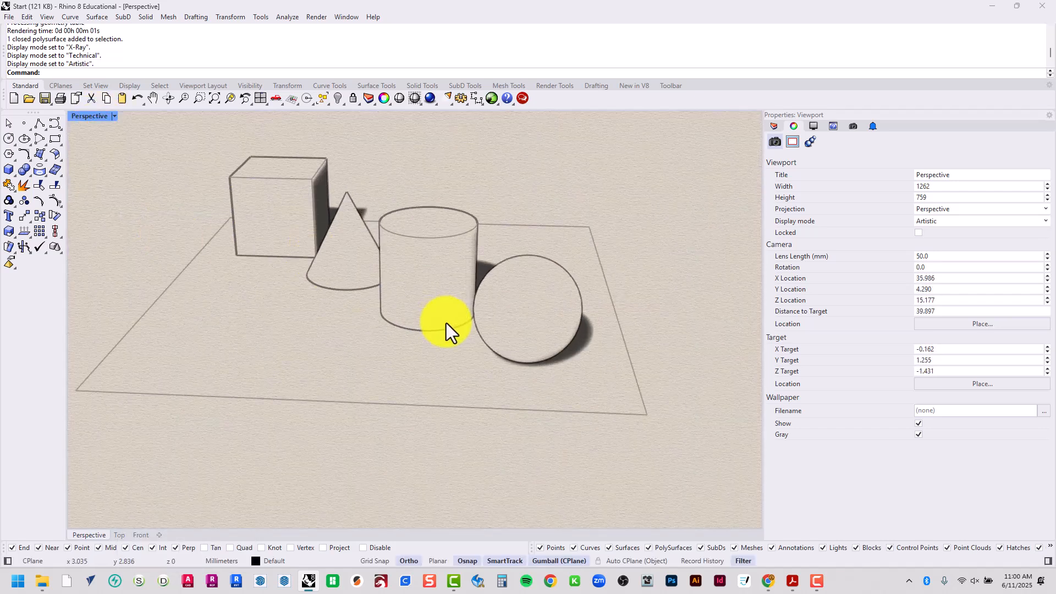
# Set the Perspective viewport's display mode to Pen and view the outlined shapes from another angle
pyautogui.click(90, 117)
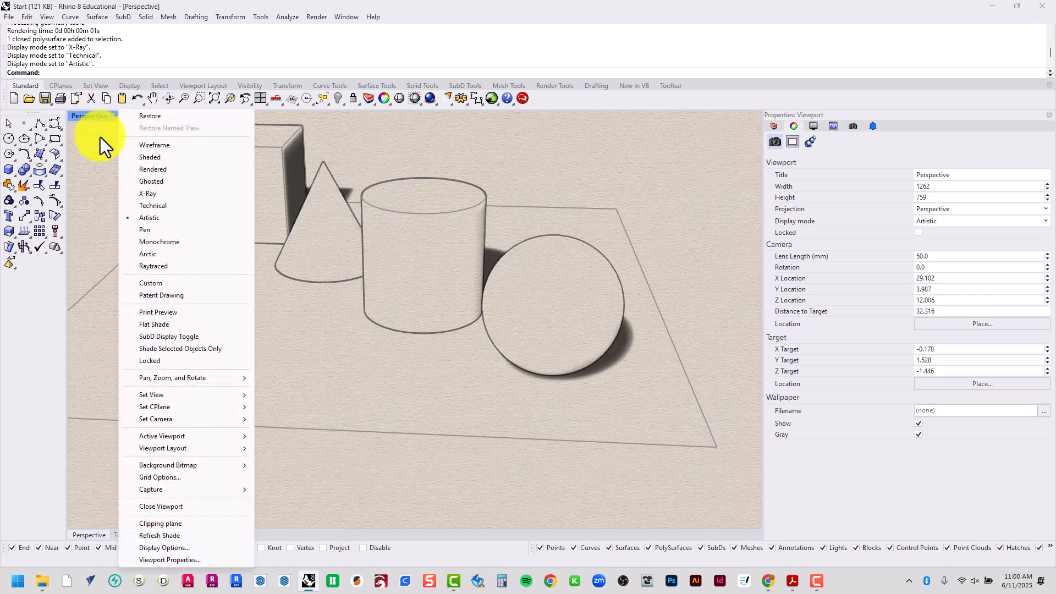
pyautogui.click(171, 231)
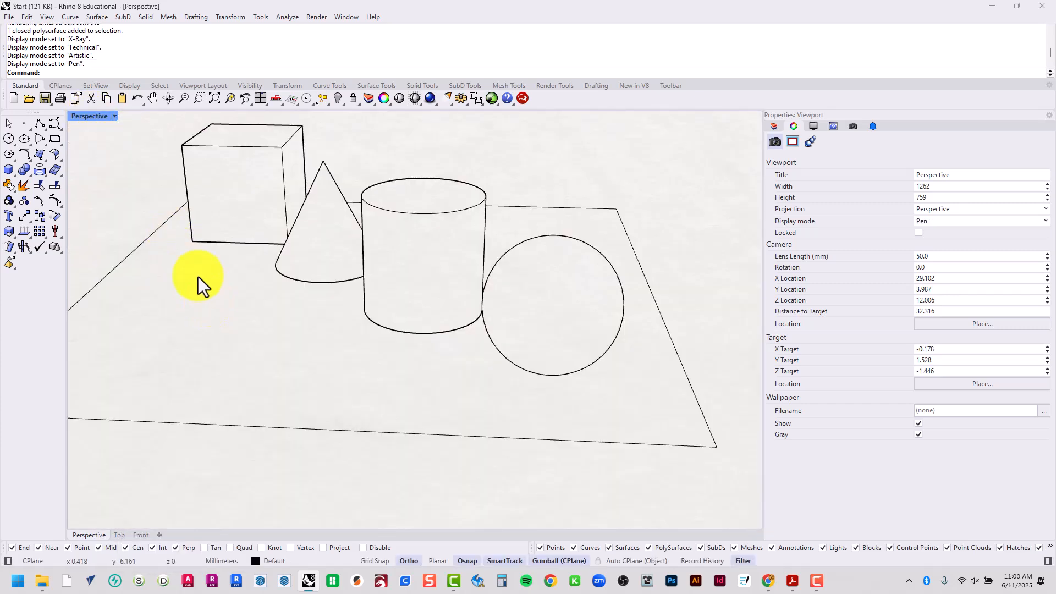
pyautogui.moveTo(288, 257)
pyautogui.mouseDown(button='right')
pyautogui.moveTo(389, 264)
pyautogui.moveTo(511, 241)
pyautogui.moveTo(281, 252)
pyautogui.moveTo(278, 263)
pyautogui.mouseUp(button='right')
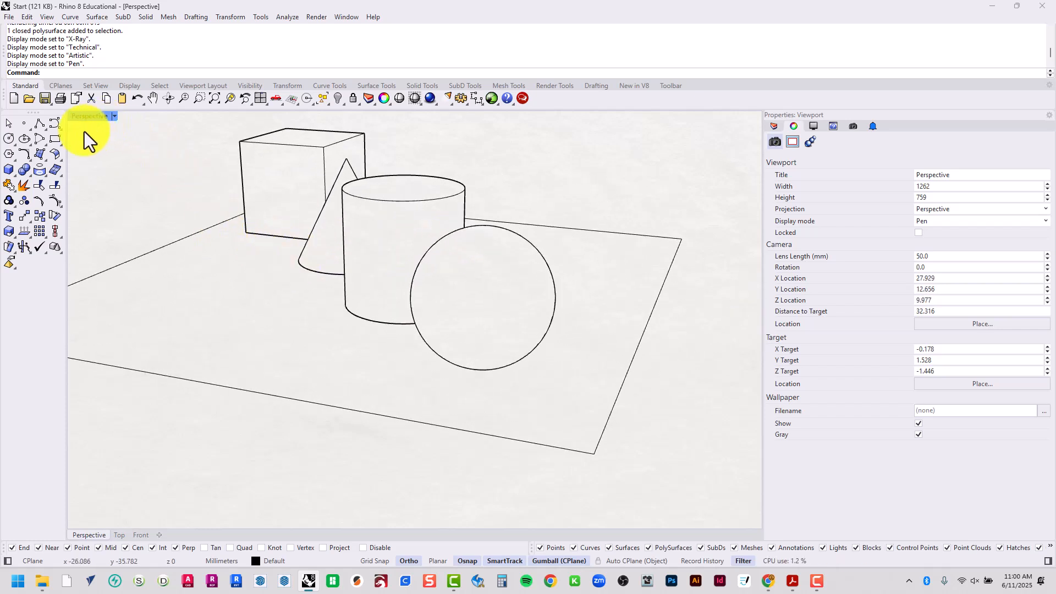
# Set the Perspective viewport's display mode to Arctic and look at the soft shading around the shapes
pyautogui.click(90, 116)
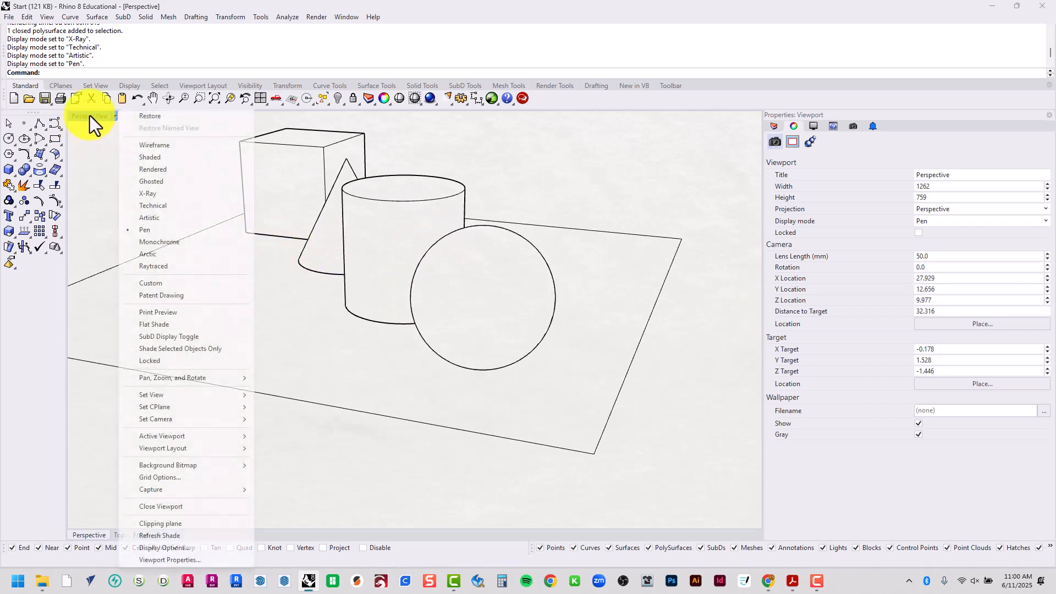
pyautogui.click(171, 255)
pyautogui.moveTo(167, 254); pyautogui.dragTo(153, 174, button='right')
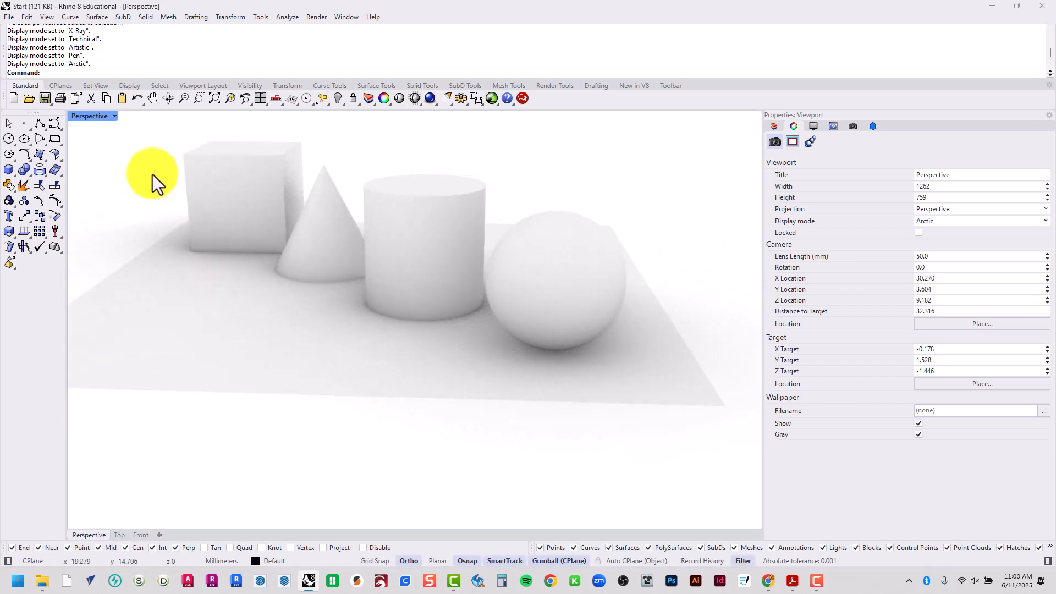
# Set the Perspective viewport's display mode to Raytraced and inspect the coloured shapes and their shadows from several sides
pyautogui.click(97, 116)
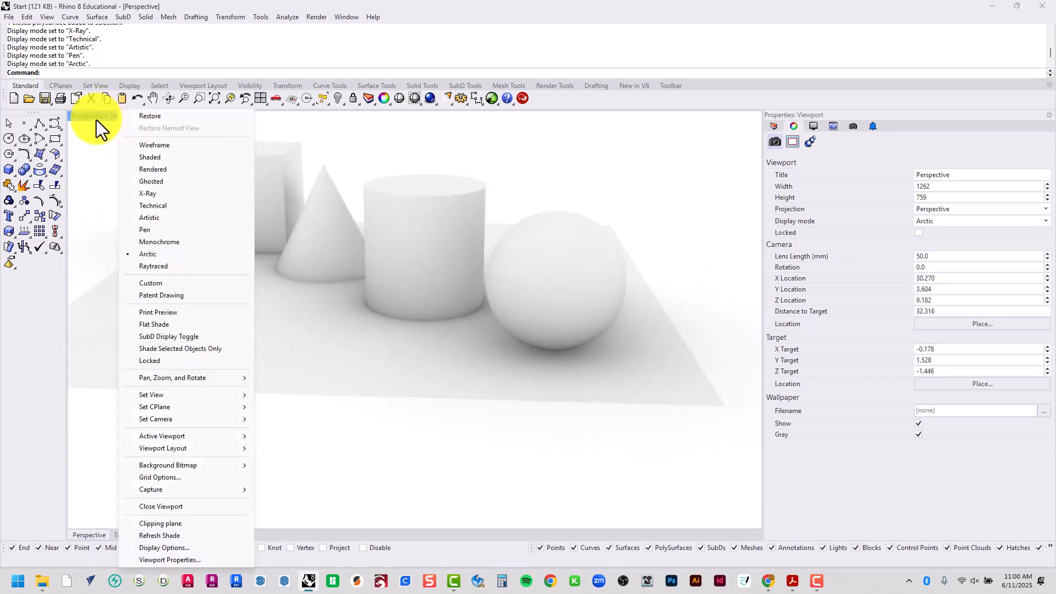
pyautogui.click(169, 267)
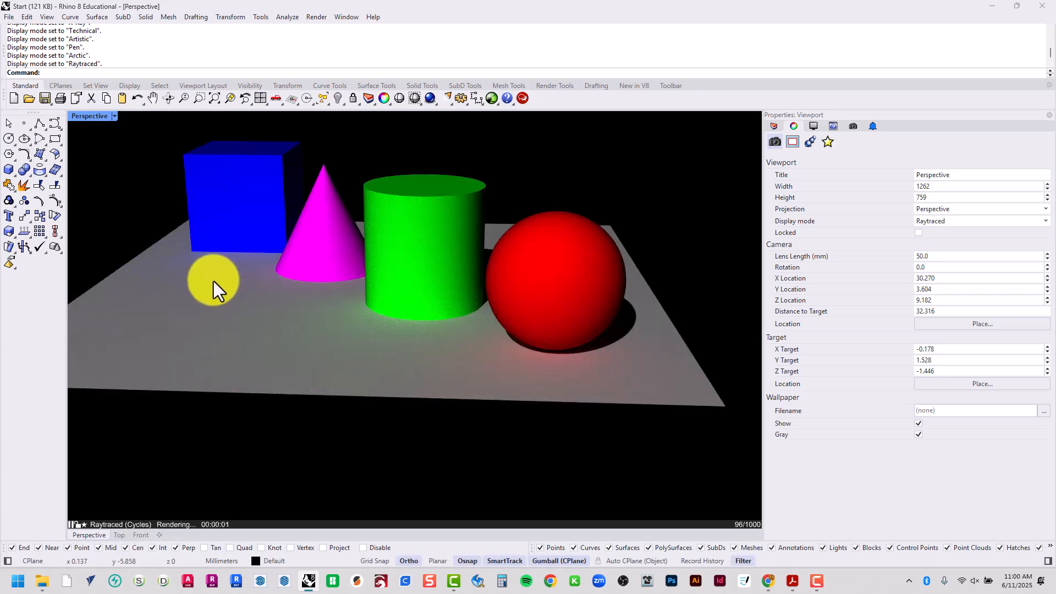
pyautogui.moveTo(213, 281); pyautogui.dragTo(306, 291, button='right')
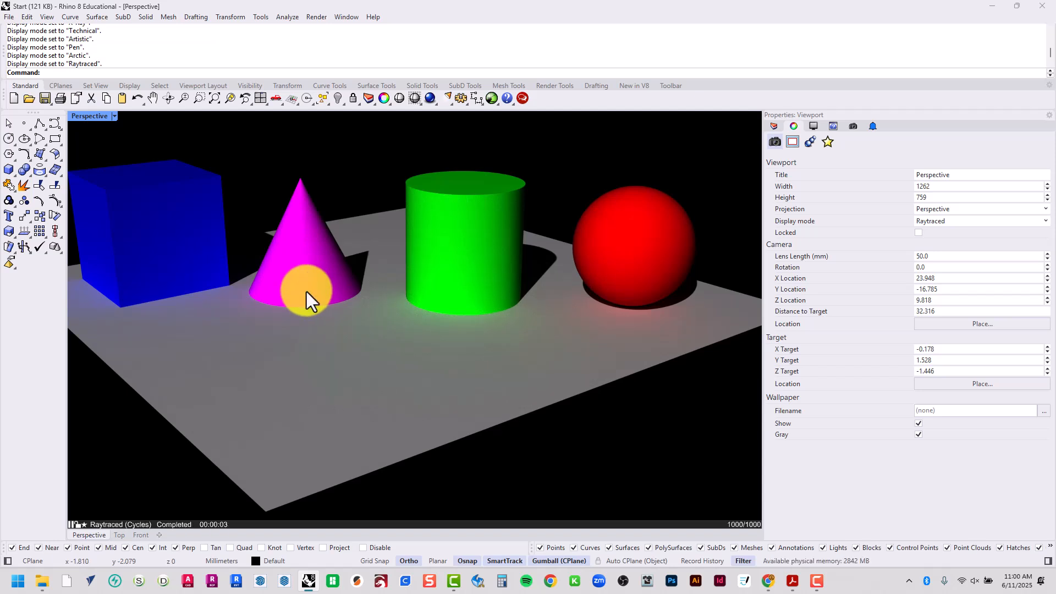
pyautogui.moveTo(308, 288); pyautogui.dragTo(216, 399, button='right')
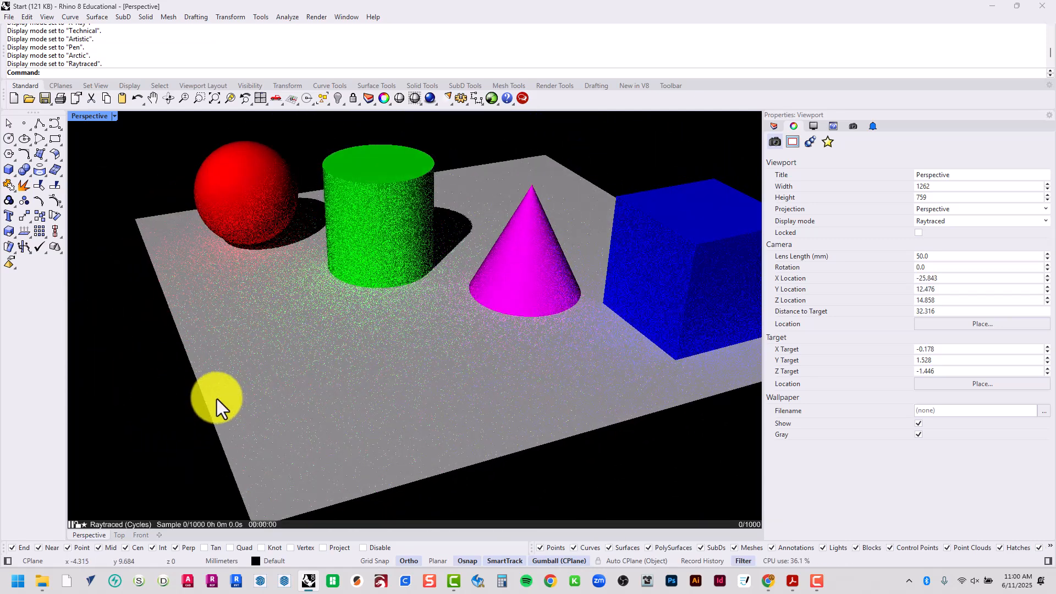
# Set the Perspective viewport's display mode to Monochrome and view the shapes from the sphere's end
pyautogui.click(91, 120)
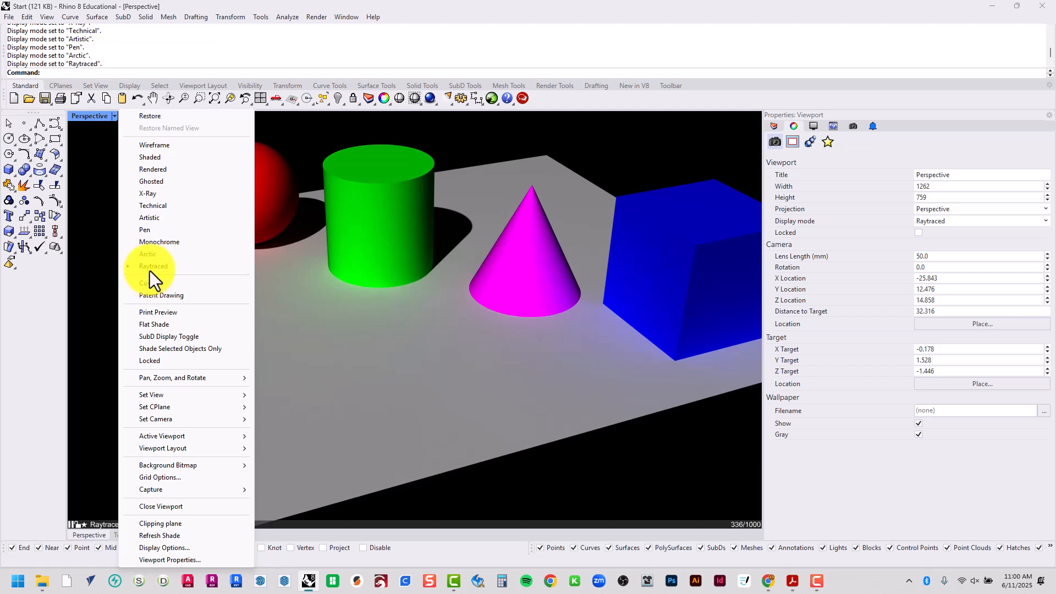
pyautogui.click(173, 242)
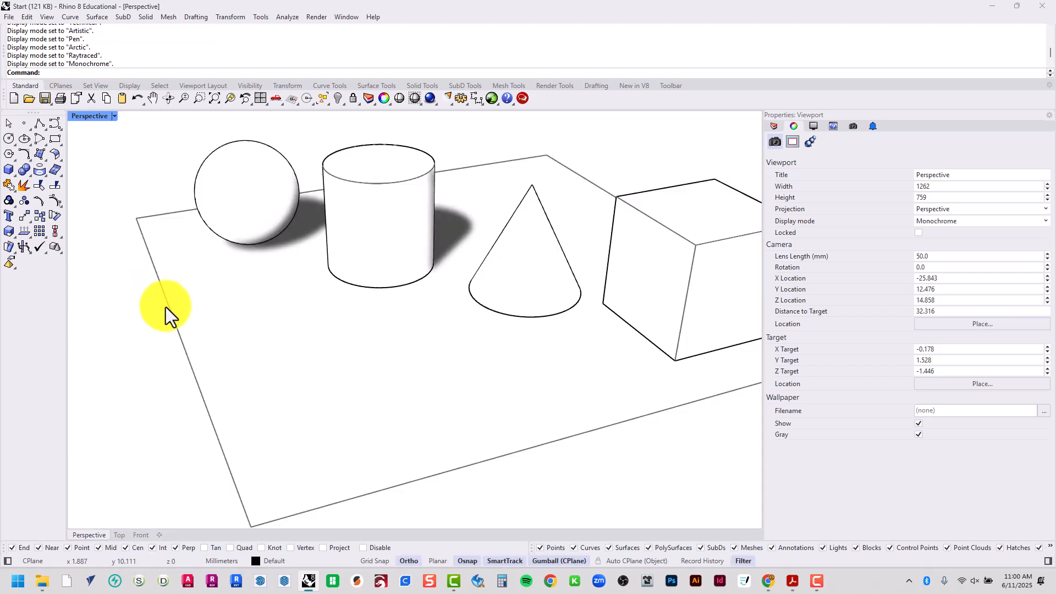
pyautogui.moveTo(166, 307); pyautogui.dragTo(444, 289, button='right')
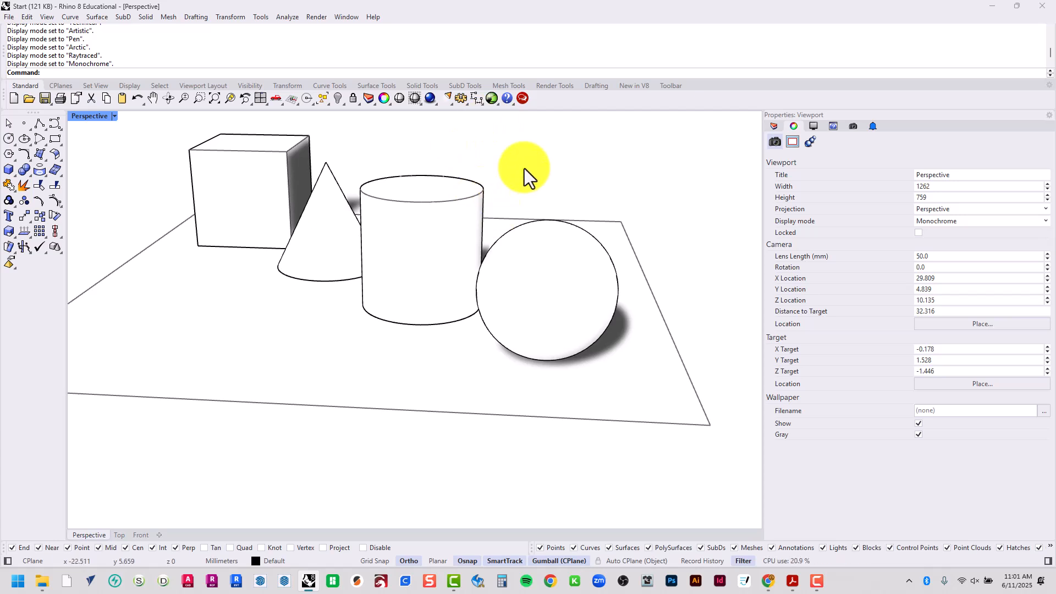
# Undo the last view change, orbit around the shapes once more and undo that view change too
pyautogui.press('Home')
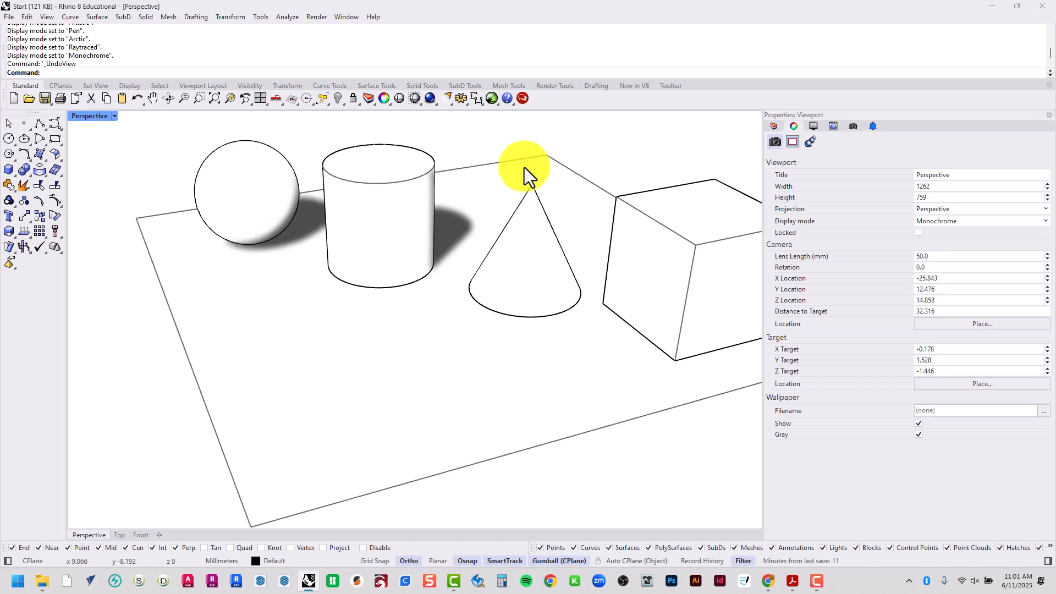
pyautogui.moveTo(249, 285); pyautogui.dragTo(550, 290, button='right')
pyautogui.press('Home')
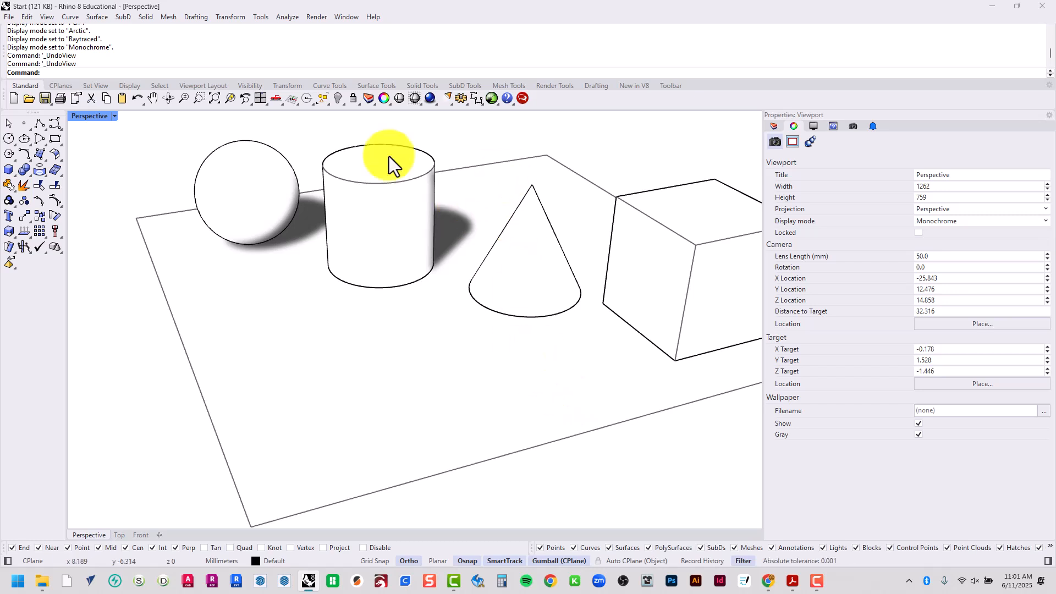
# Examine the cube, cone, cylinder and sphere by zooming and orbiting around them in the Perspective viewport
pyautogui.scroll(5, 449, 176)
pyautogui.scroll(-8, 500, 236)
pyautogui.scroll(-10, 503, 238)
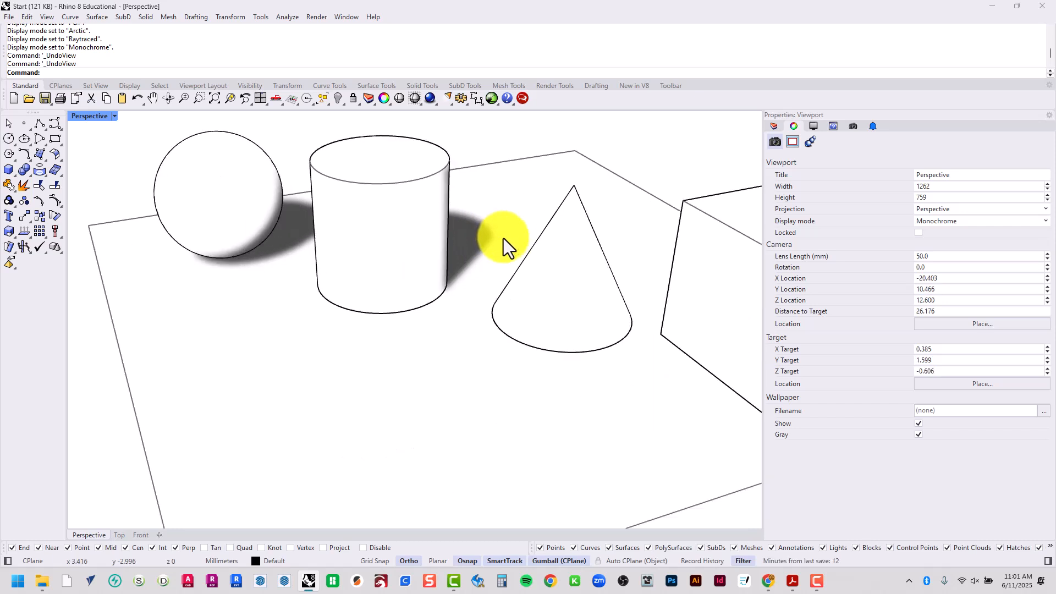
pyautogui.scroll(9, 508, 243)
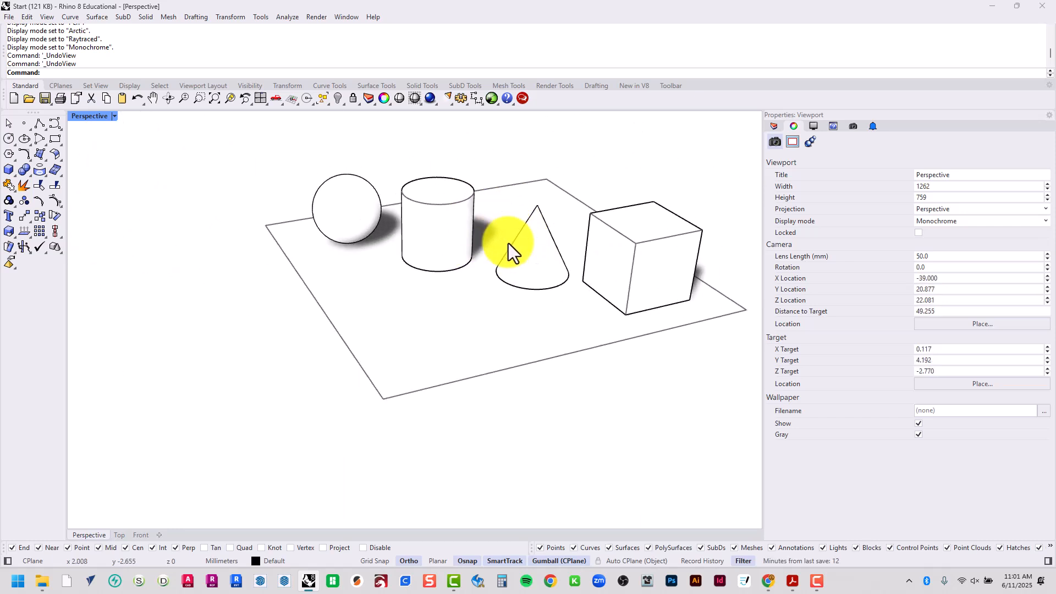
pyautogui.moveTo(633, 236); pyautogui.dragTo(491, 208, button='right')
pyautogui.scroll(3, 415, 201)
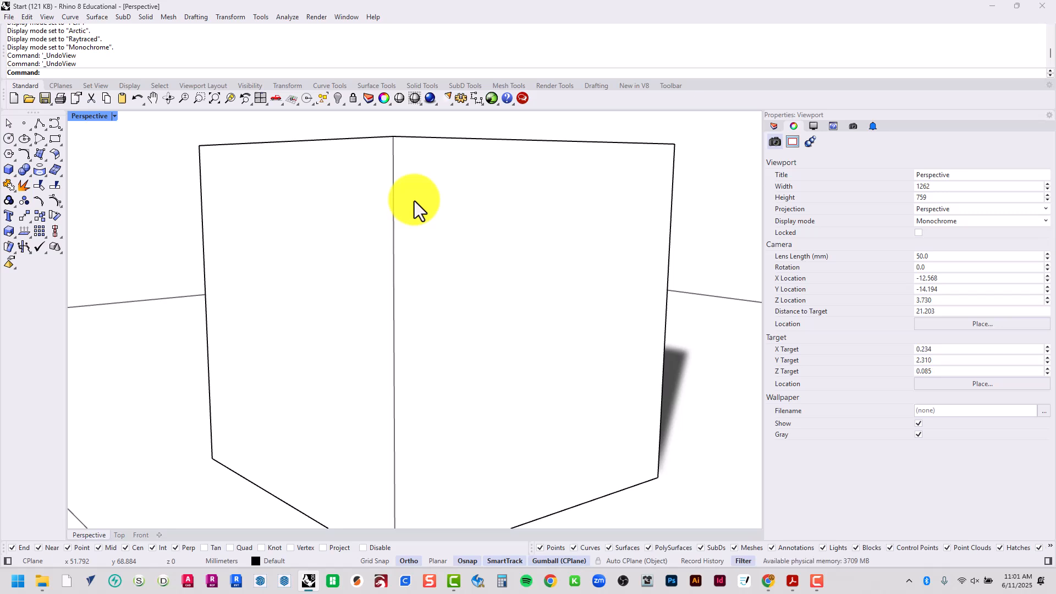
pyautogui.scroll(-12, 414, 200)
pyautogui.moveTo(412, 220); pyautogui.dragTo(166, 245, button='right')
pyautogui.scroll(12, 419, 219)
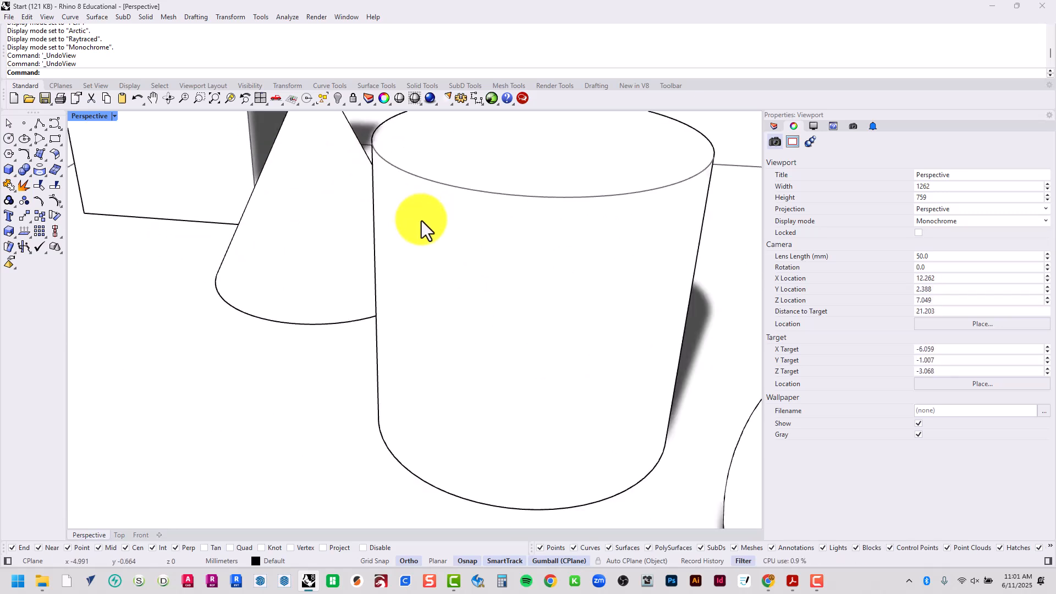
pyautogui.scroll(-12, 421, 220)
pyautogui.moveTo(421, 233); pyautogui.dragTo(484, 229, button='right')
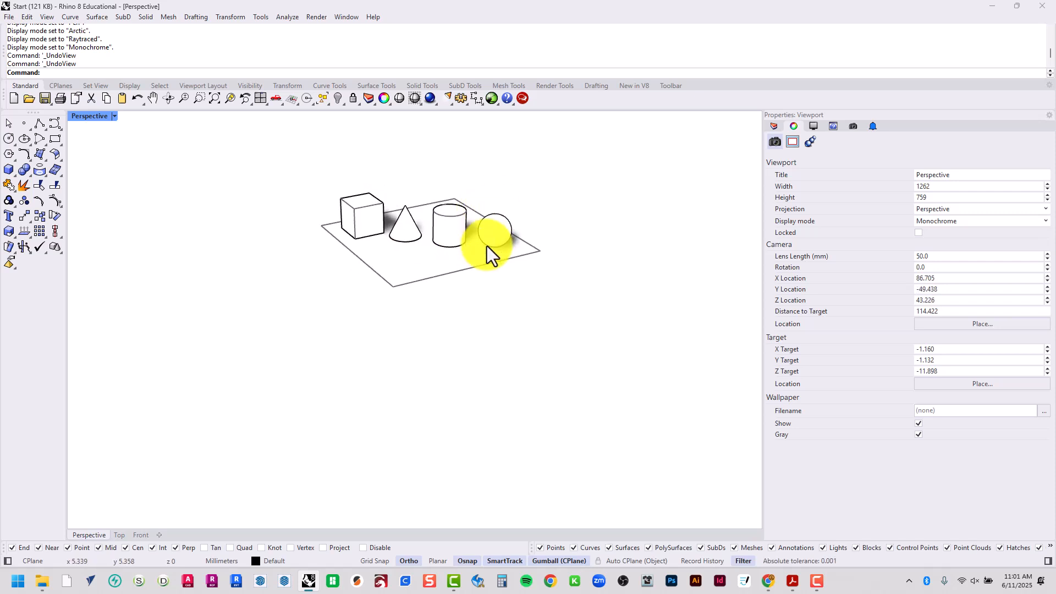
pyautogui.scroll(10, 412, 209)
pyautogui.scroll(-2, 507, 324)
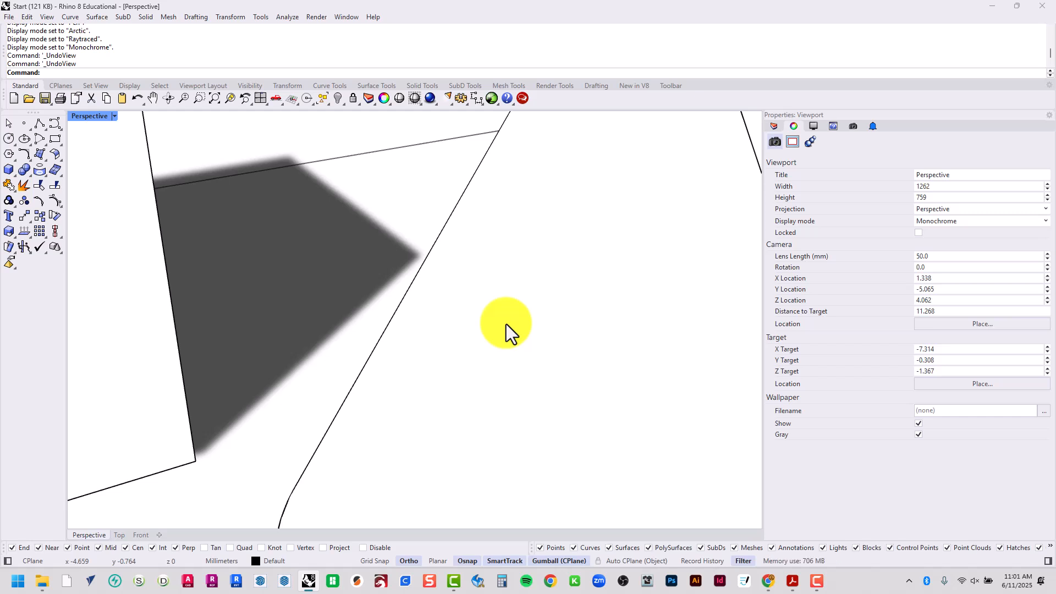
# Run the Zoom command with the Extents option to fit all objects in the Perspective viewport
pyautogui.write('Zoom')
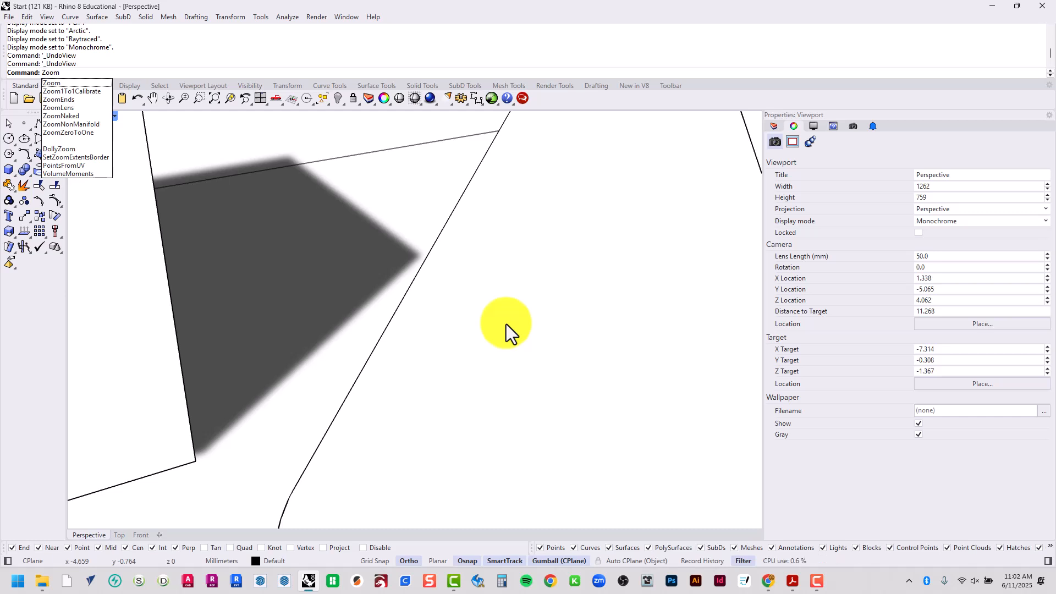
pyautogui.write('Ex')
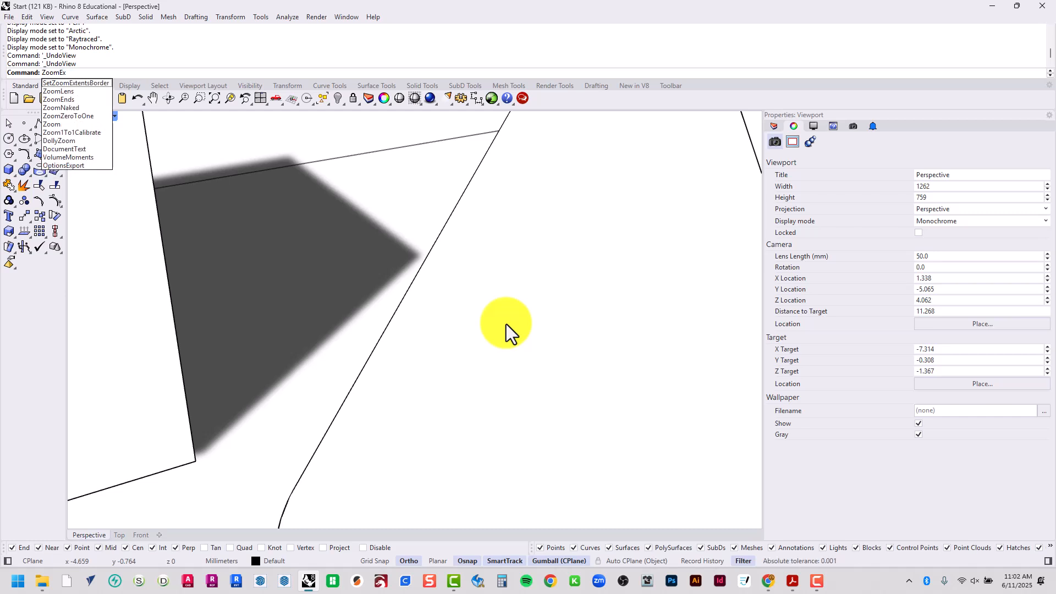
pyautogui.press('BackSpace')
pyautogui.press('BackSpace')
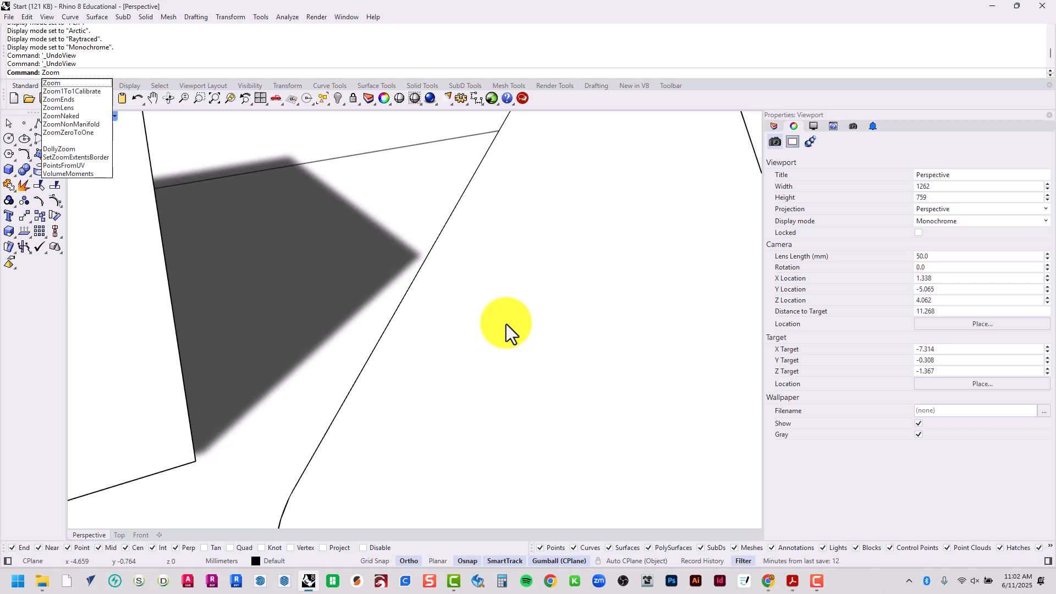
pyautogui.press('Return')
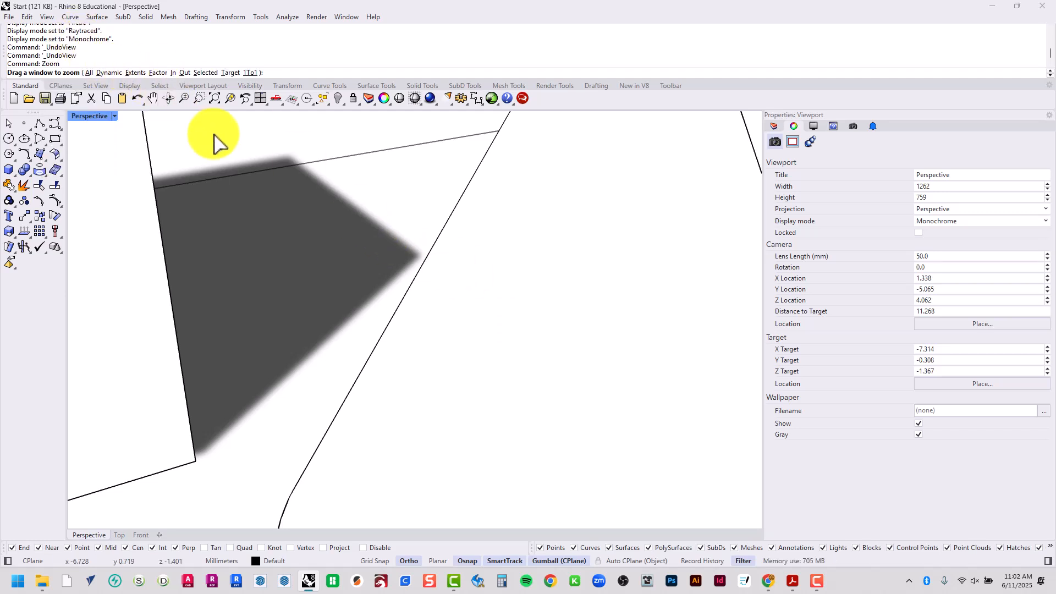
pyautogui.click(135, 74)
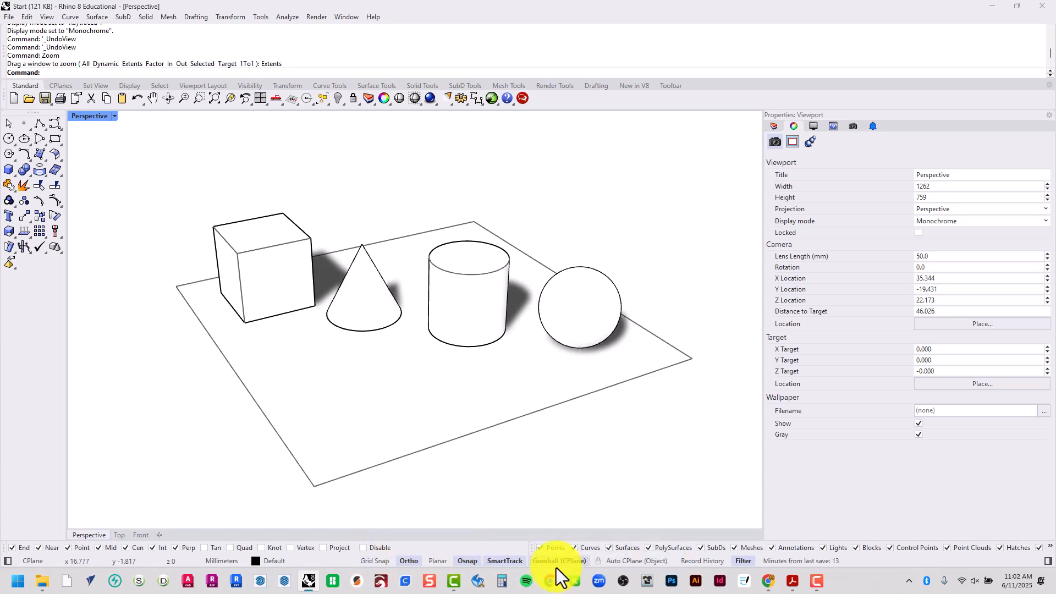
# Select the cylinder and move it along the gumball's red X axis until it stands in front of the sphere
pyautogui.click(487, 292)
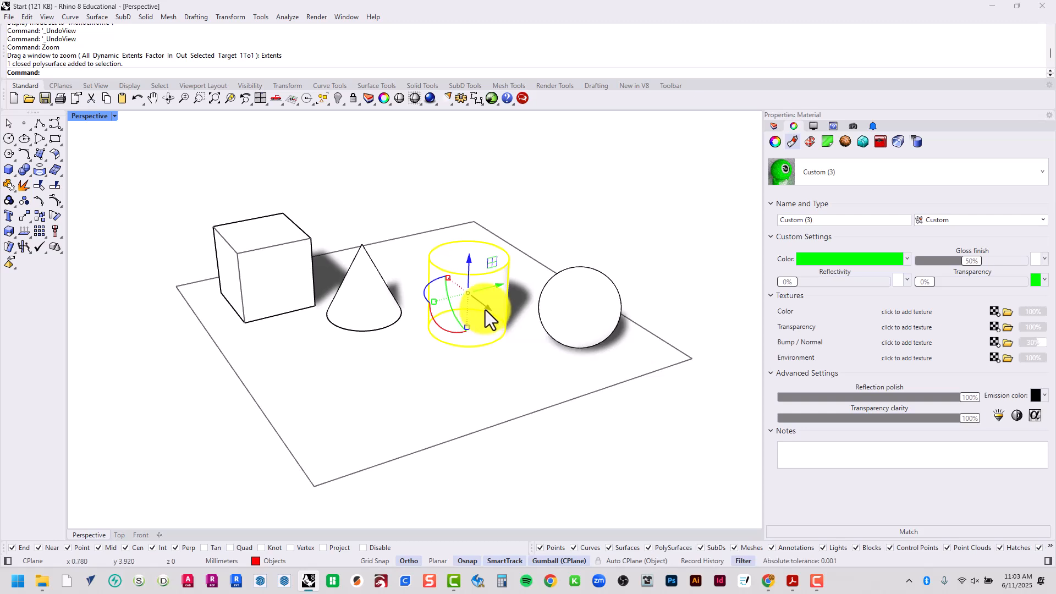
pyautogui.moveTo(489, 310); pyautogui.dragTo(514, 468)
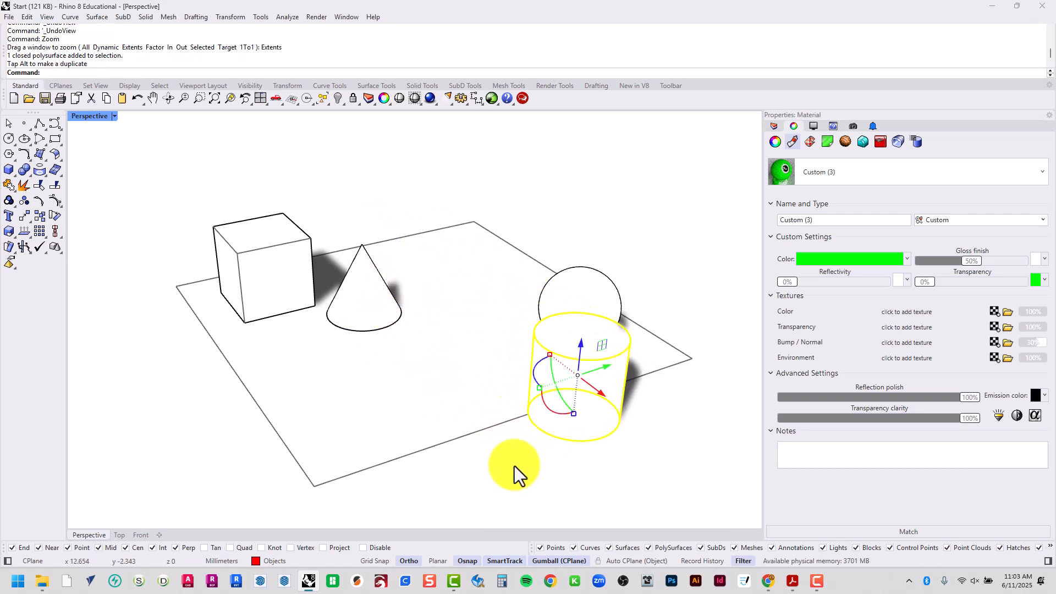
# Switch the Perspective viewport's display mode to Shaded and clear the cylinder's selection
pyautogui.click(88, 116)
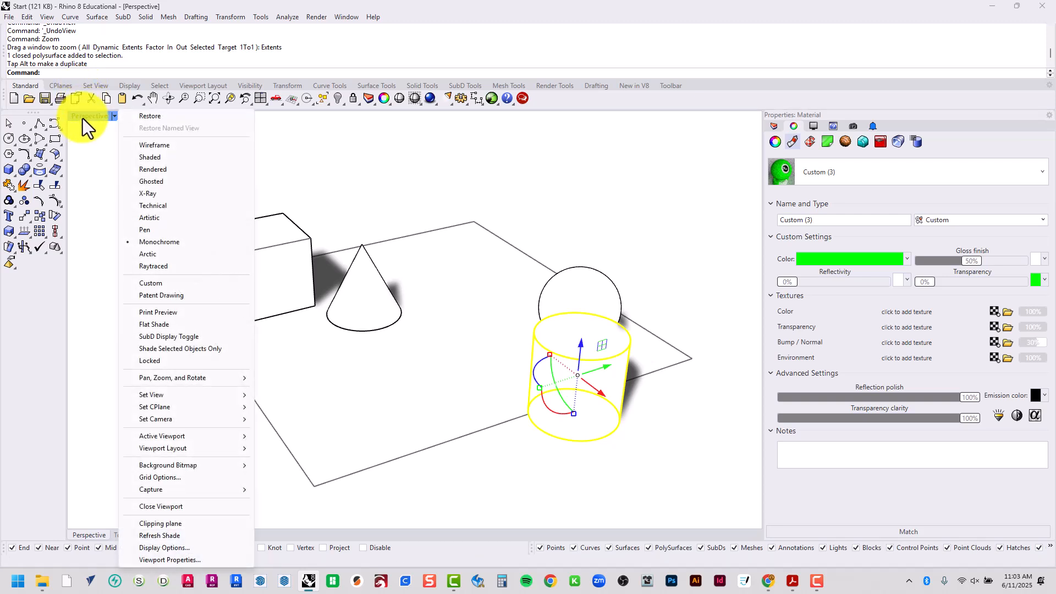
pyautogui.click(163, 158)
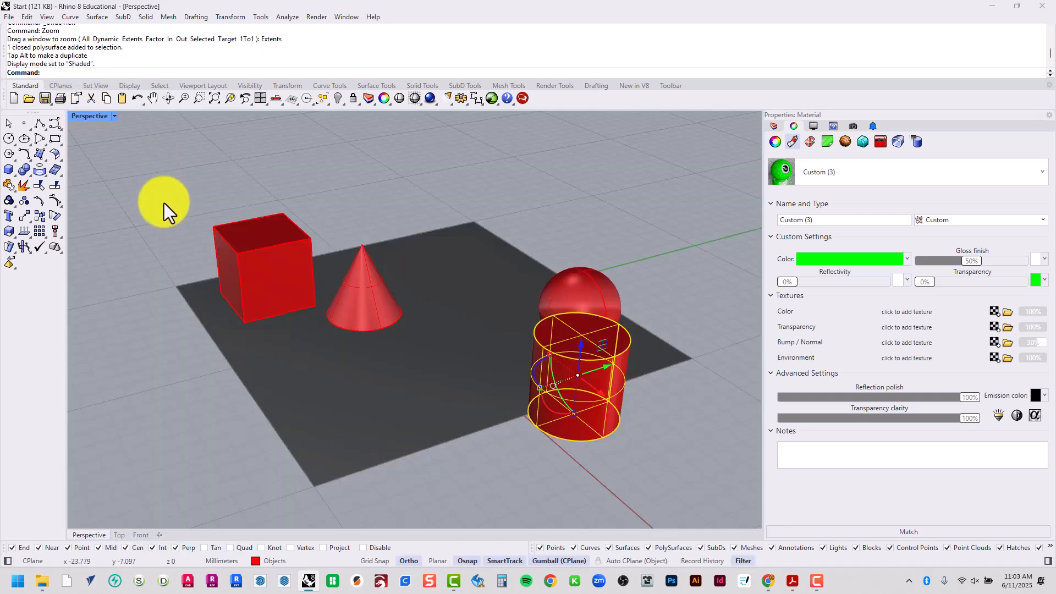
pyautogui.click(110, 521)
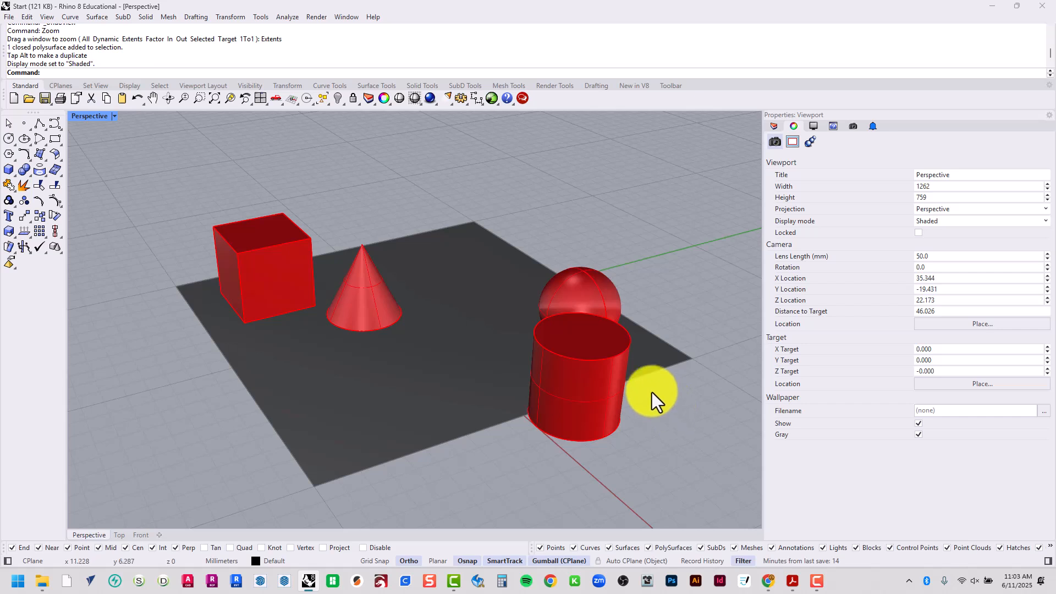
# Move the cylinder with the gumball back along X between the cone and sphere, lower it slightly along Z, and deselect it
pyautogui.click(603, 417)
pyautogui.moveTo(599, 398); pyautogui.dragTo(517, 290)
pyautogui.moveTo(487, 246); pyautogui.dragTo(505, 266)
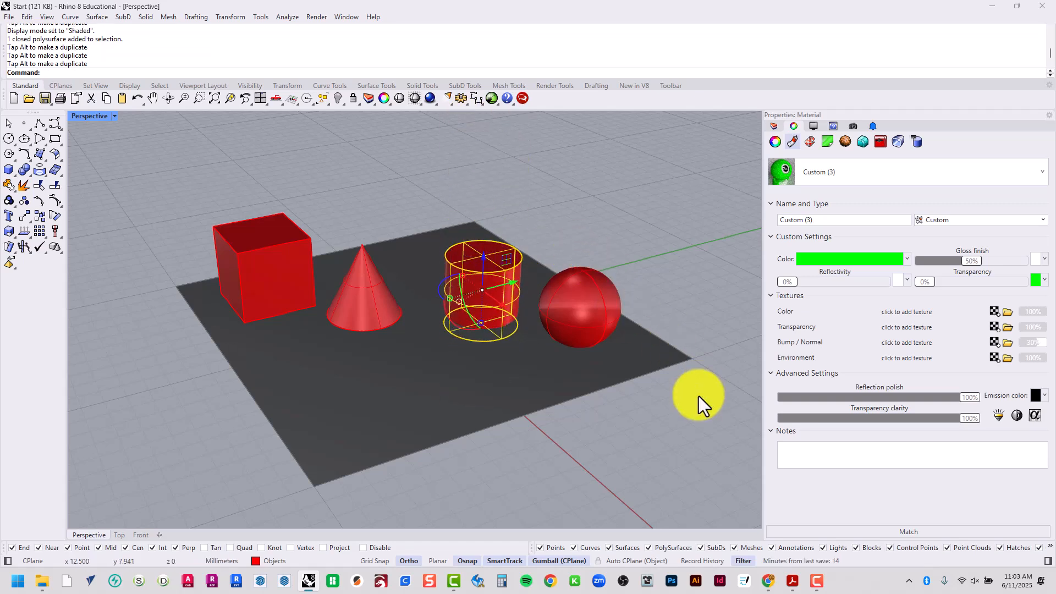
pyautogui.moveTo(700, 401); pyautogui.dragTo(672, 389, button='right')
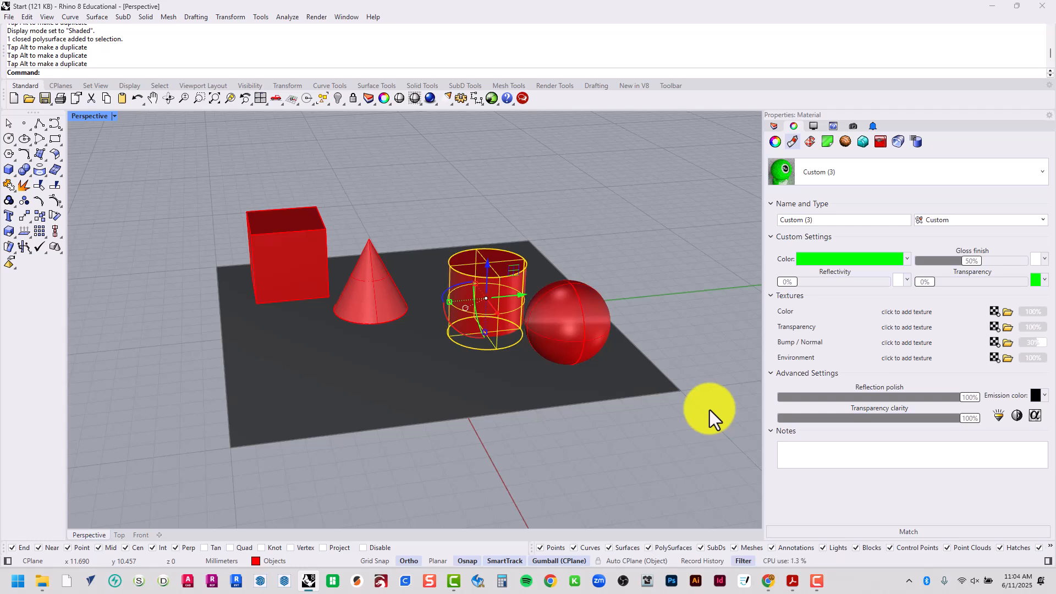
pyautogui.click(193, 160)
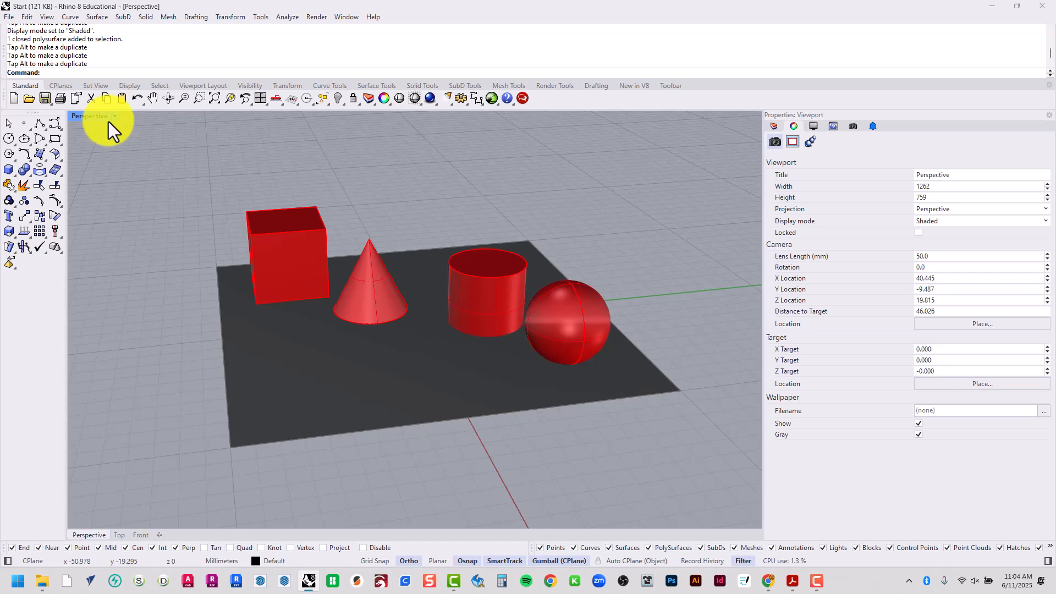
# Restore the multi-viewport layout with Top, Perspective and Front, and undo the cylinder's last gumball move
pyautogui.doubleClick(78, 117)
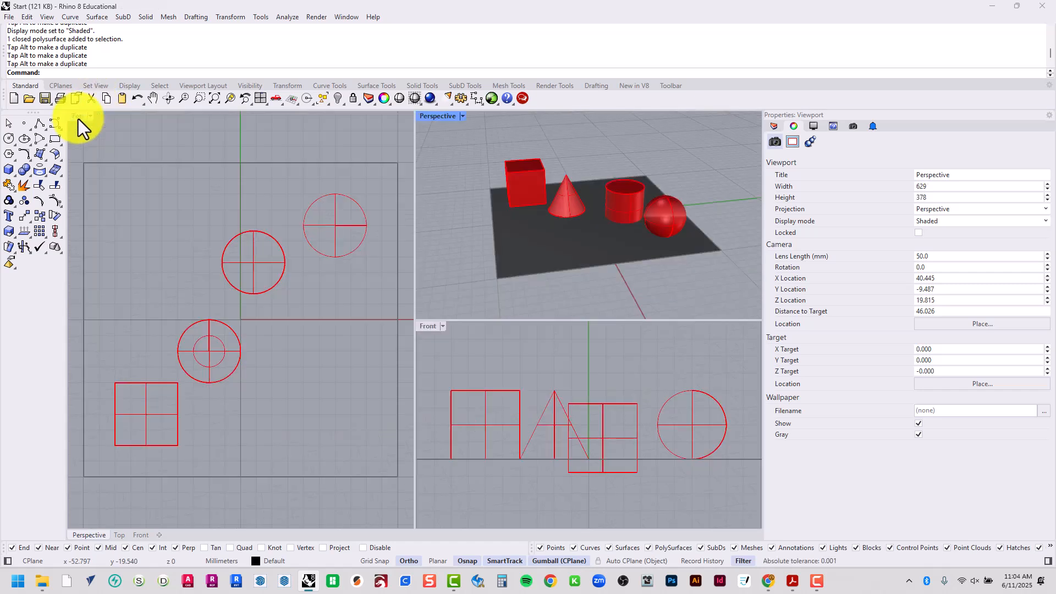
pyautogui.click(132, 152)
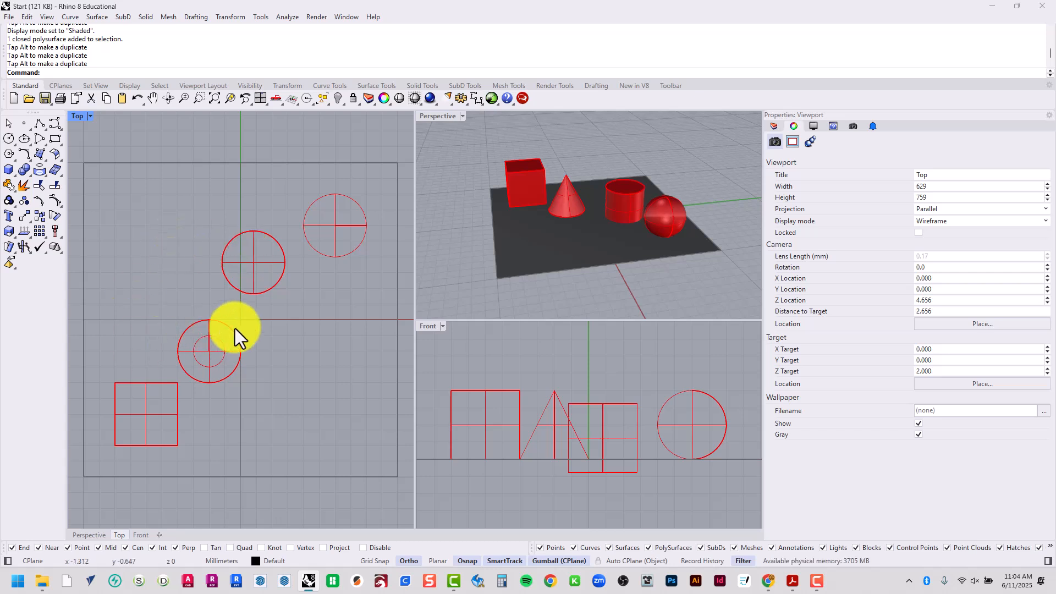
pyautogui.click(136, 99)
pyautogui.click(193, 206)
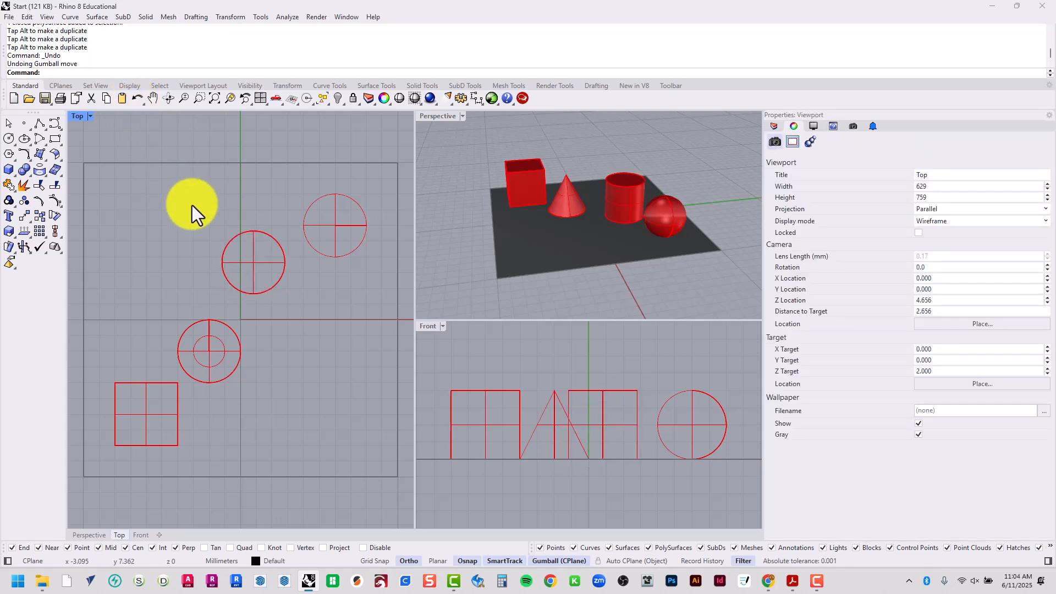
pyautogui.scroll(8, 133, 231)
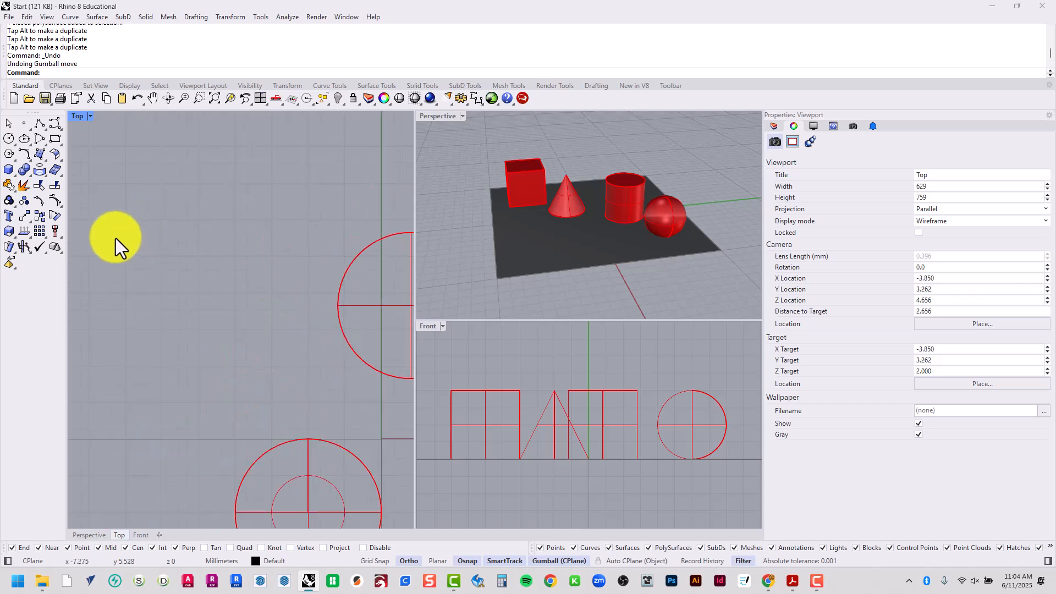
pyautogui.scroll(-10, 114, 242)
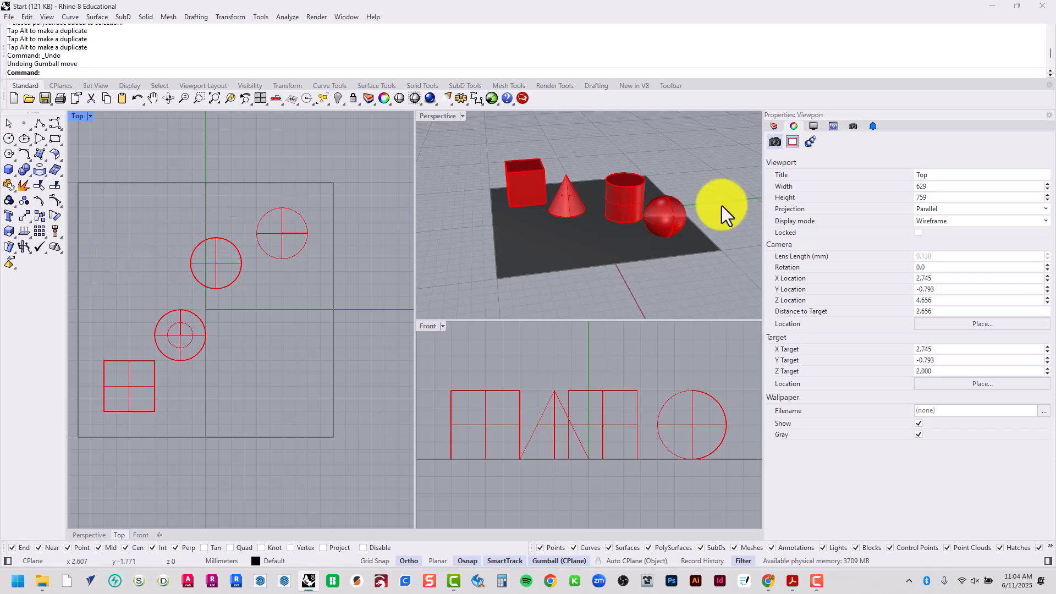
# Move the cone forward along the gumball's X axis in Perspective, and reposition it freely on the plane with Ortho turned off
pyautogui.click(567, 204)
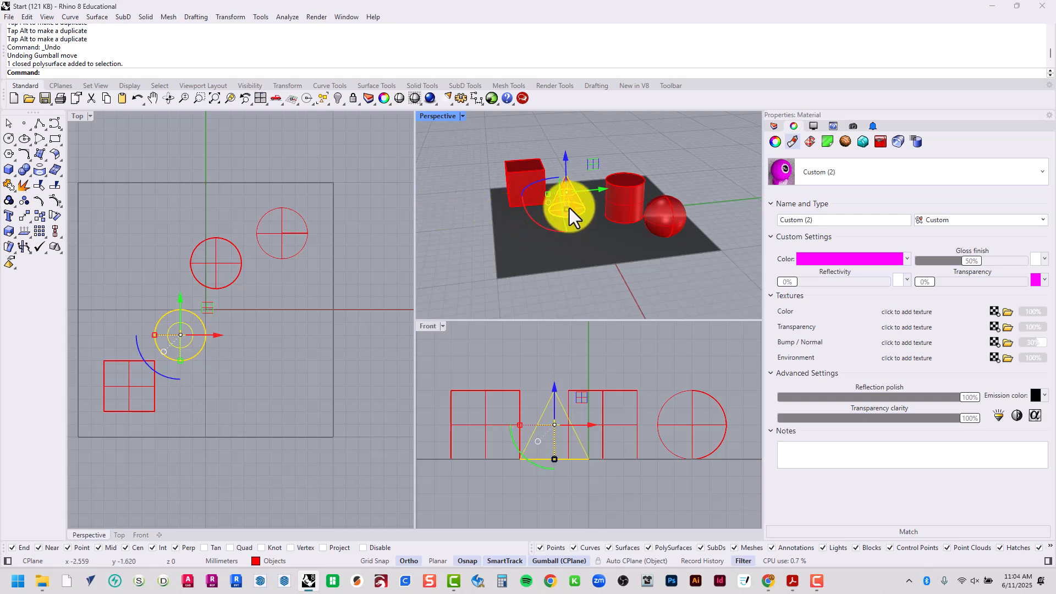
pyautogui.moveTo(580, 207); pyautogui.dragTo(438, 263)
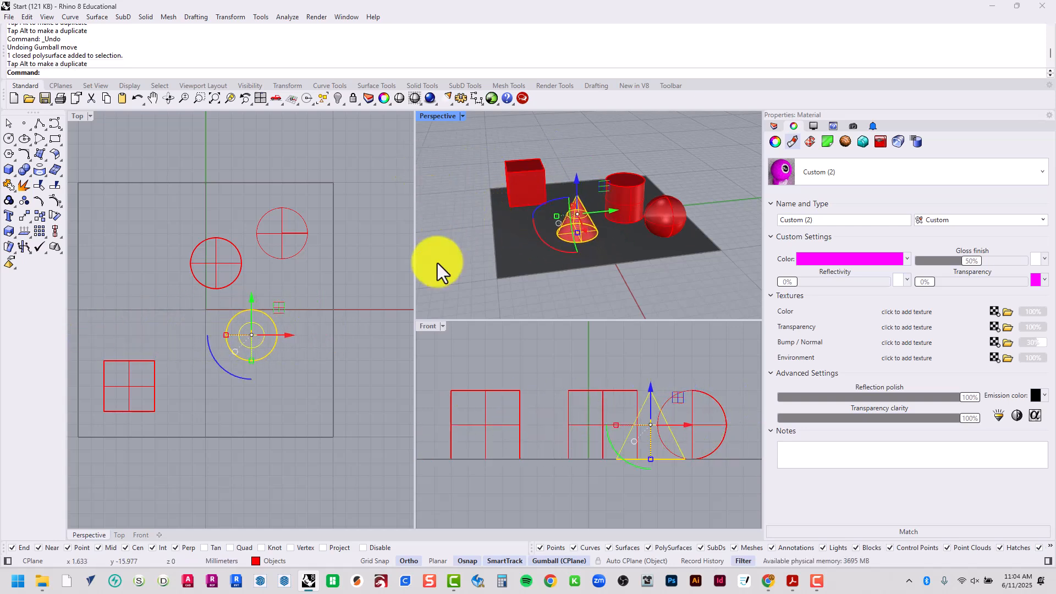
pyautogui.click(421, 562)
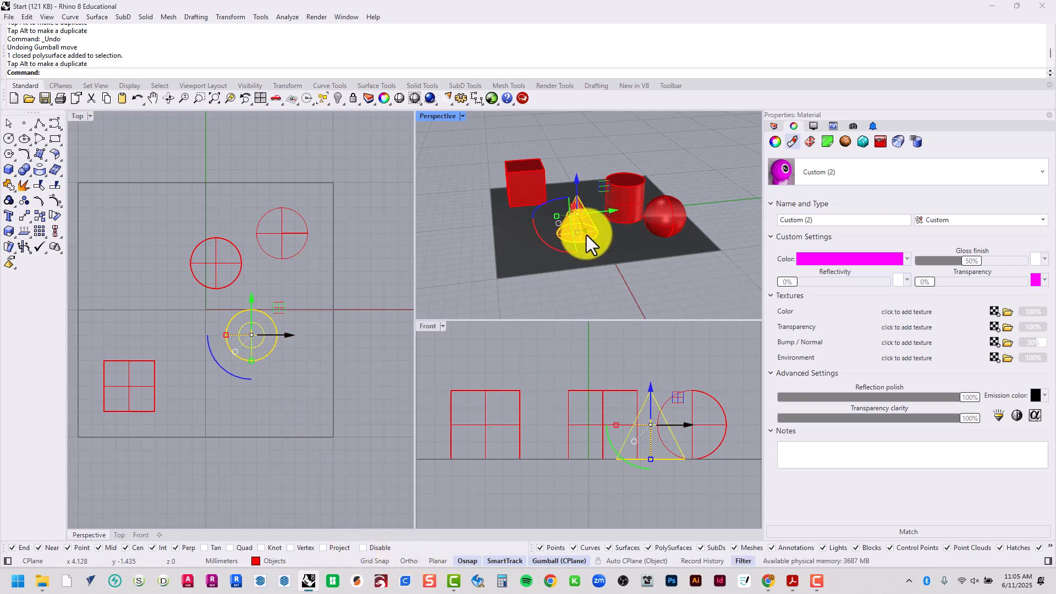
pyautogui.moveTo(587, 236)
pyautogui.mouseDown()
pyautogui.moveTo(695, 229)
pyautogui.moveTo(577, 238)
pyautogui.moveTo(633, 170)
pyautogui.moveTo(609, 236)
pyautogui.moveTo(632, 229)
pyautogui.moveTo(586, 235)
pyautogui.mouseUp()
pyautogui.click(234, 352)
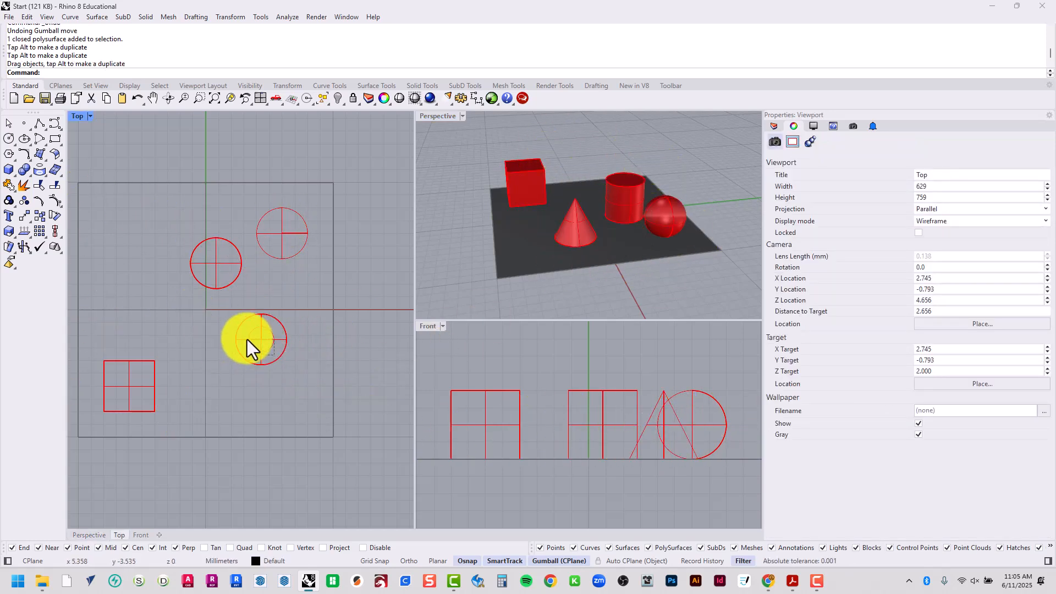
# Select the cone and the cylinder alternately in the Top and Front viewports to compare their positions
pyautogui.click(250, 339)
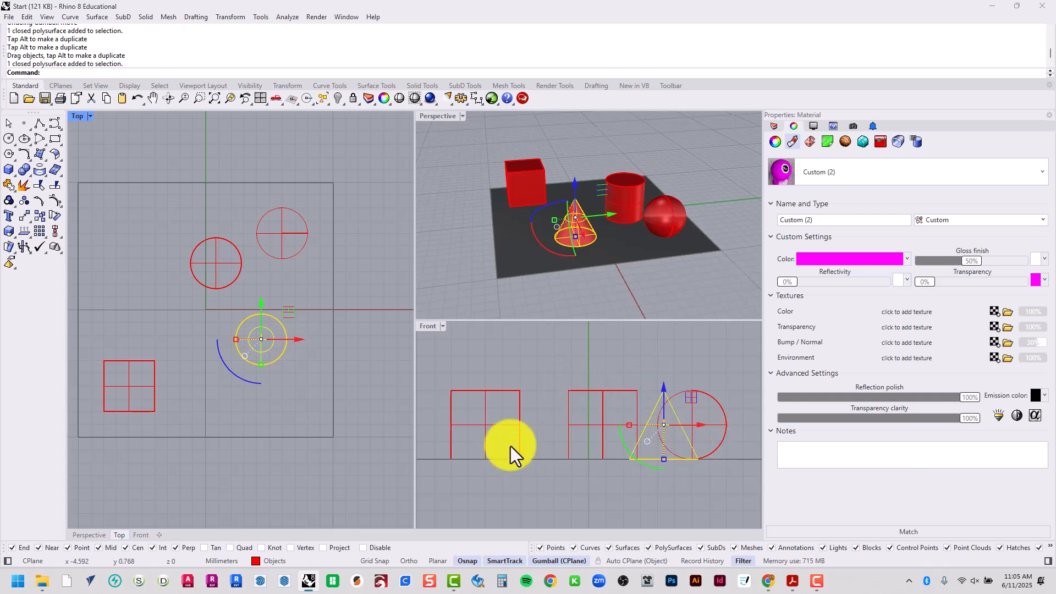
pyautogui.click(618, 388)
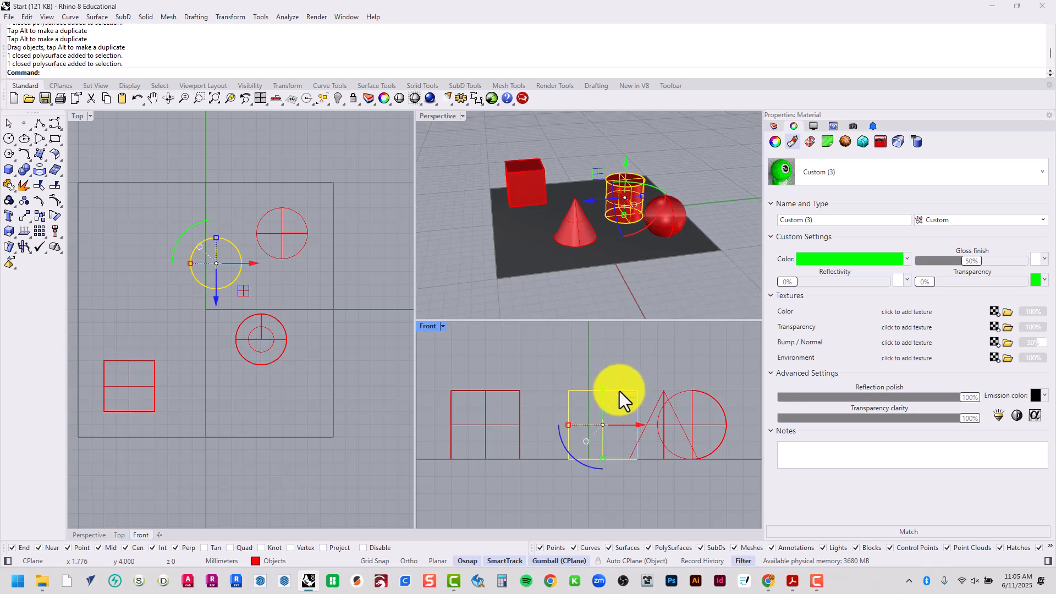
pyautogui.click(666, 392)
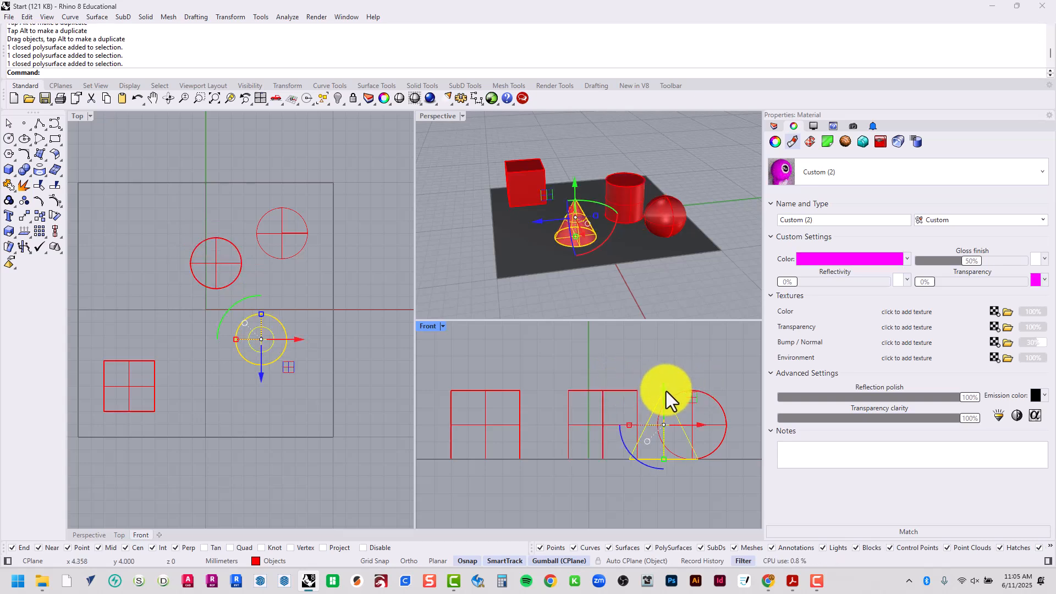
pyautogui.click(601, 392)
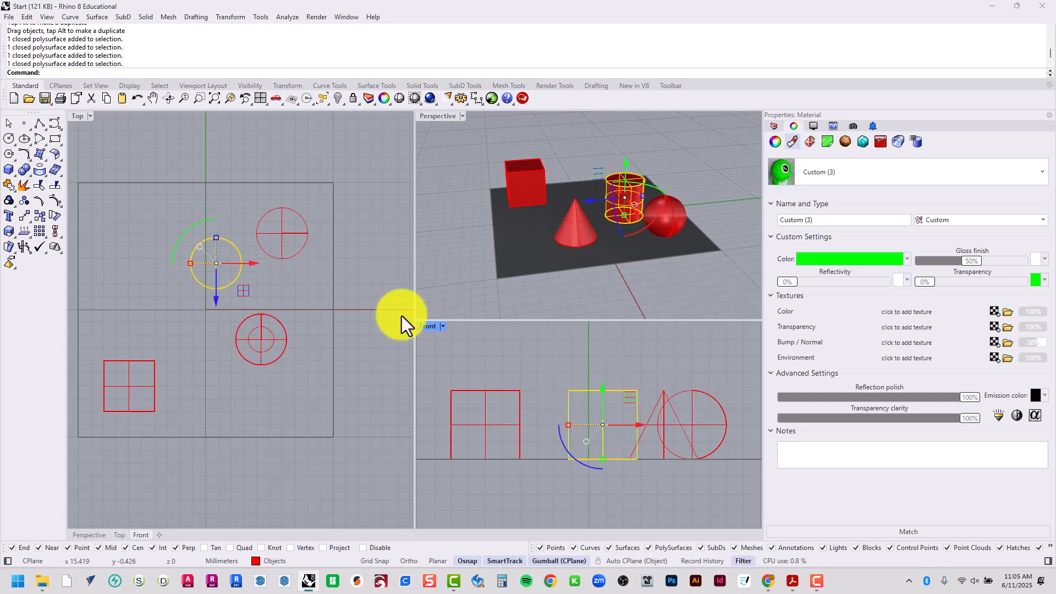
# Select the cone in the Front viewport, move it freely until its base rests on the cylinder's top, and deselect it
pyautogui.click(654, 416)
pyautogui.scroll(2, 664, 437)
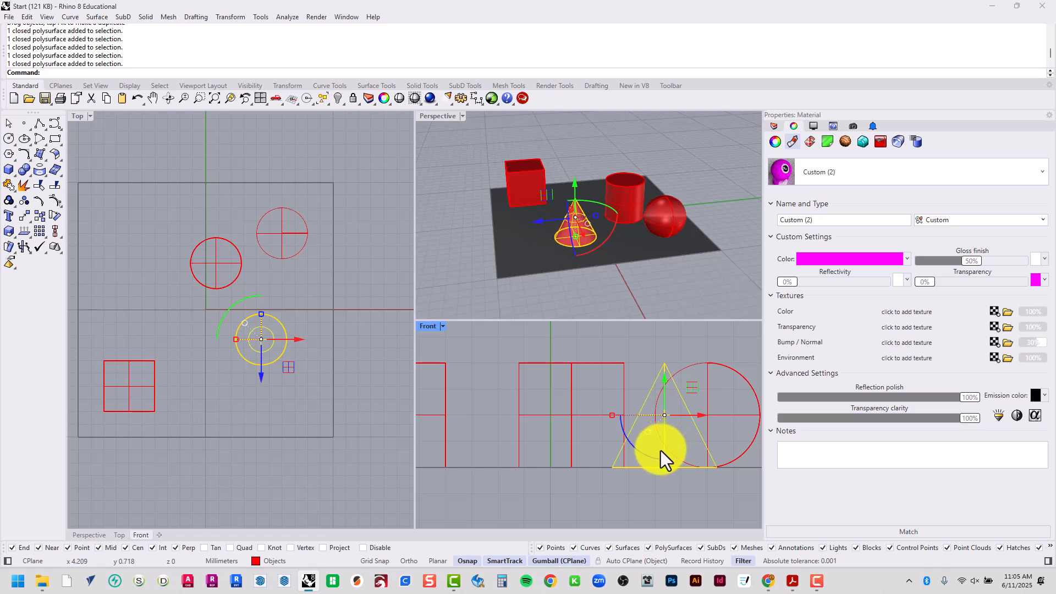
pyautogui.moveTo(649, 392); pyautogui.dragTo(572, 351)
pyautogui.moveTo(570, 351); pyautogui.dragTo(572, 393, button='right')
pyautogui.moveTo(573, 392); pyautogui.dragTo(549, 357)
pyautogui.moveTo(555, 373); pyautogui.dragTo(546, 398, button='right')
pyautogui.moveTo(540, 389); pyautogui.dragTo(548, 358)
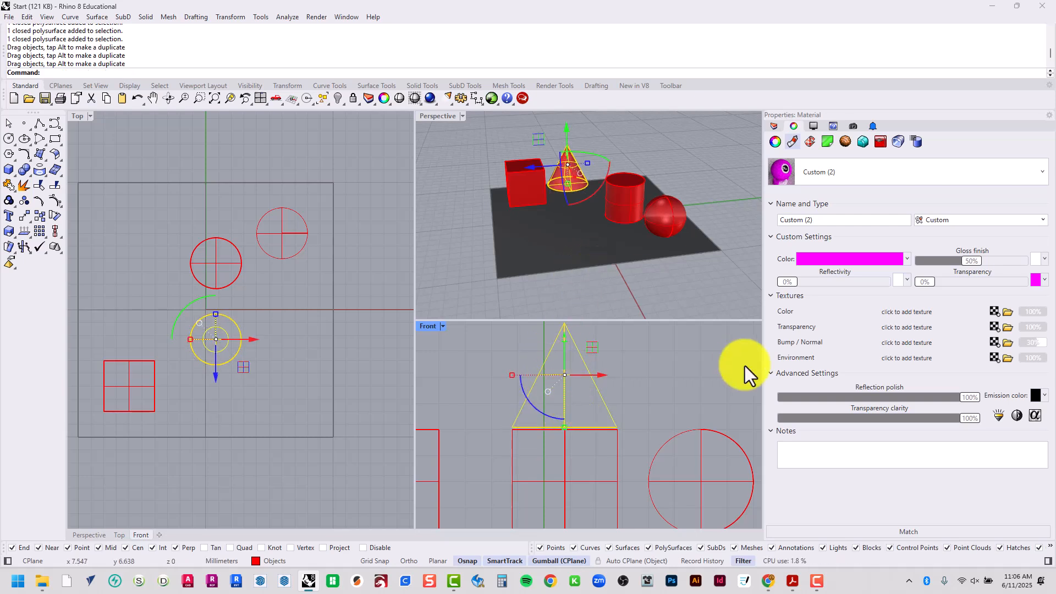
pyautogui.click(662, 414)
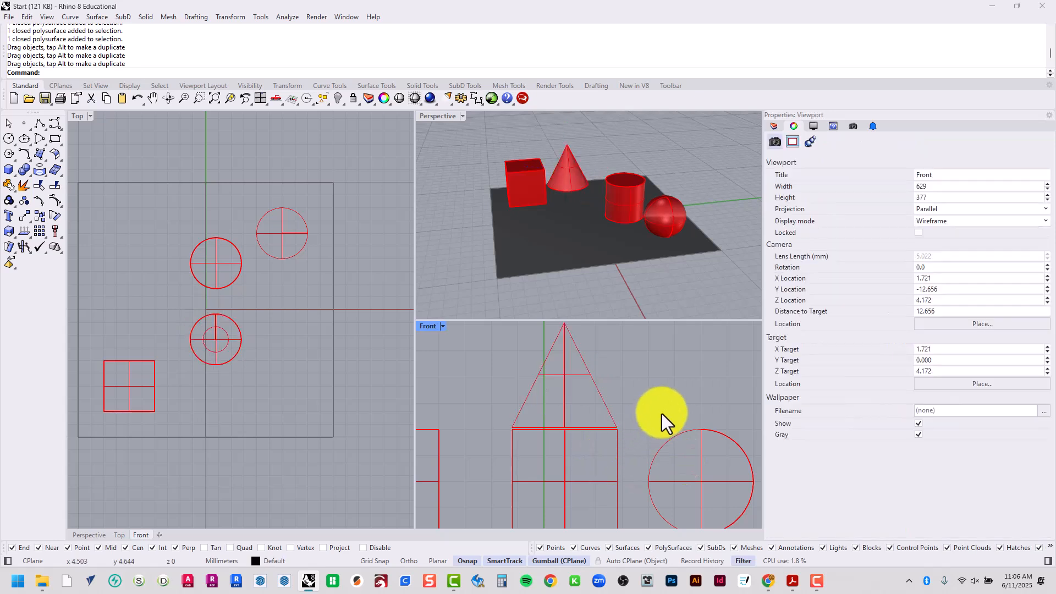
pyautogui.scroll(-5, 654, 415)
pyautogui.scroll(3, 626, 436)
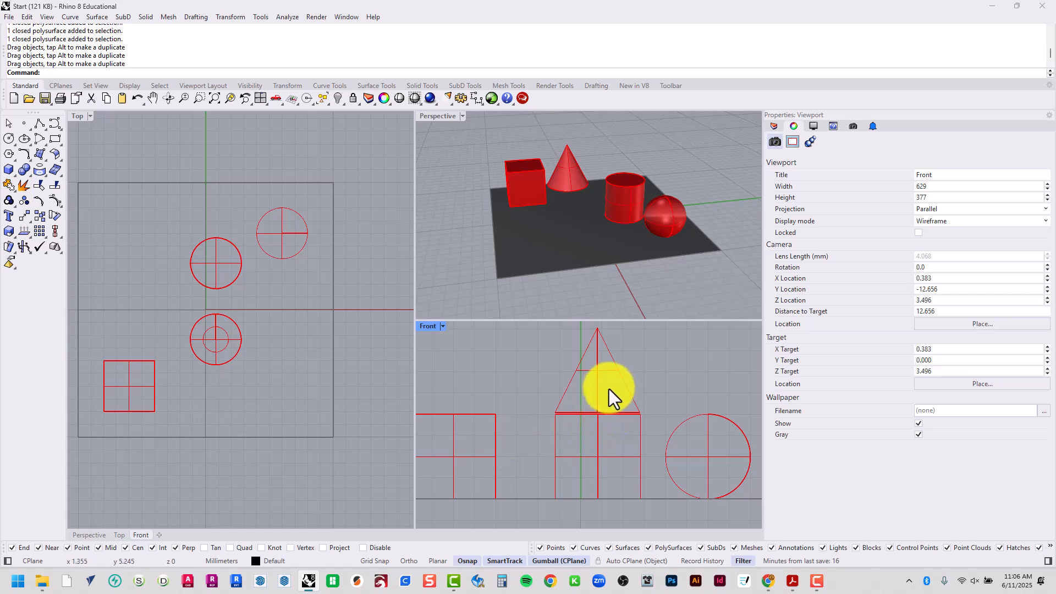
# Select the cone in the Top viewport, move it until it is centred over the cylinder, and deselect it
pyautogui.click(597, 372)
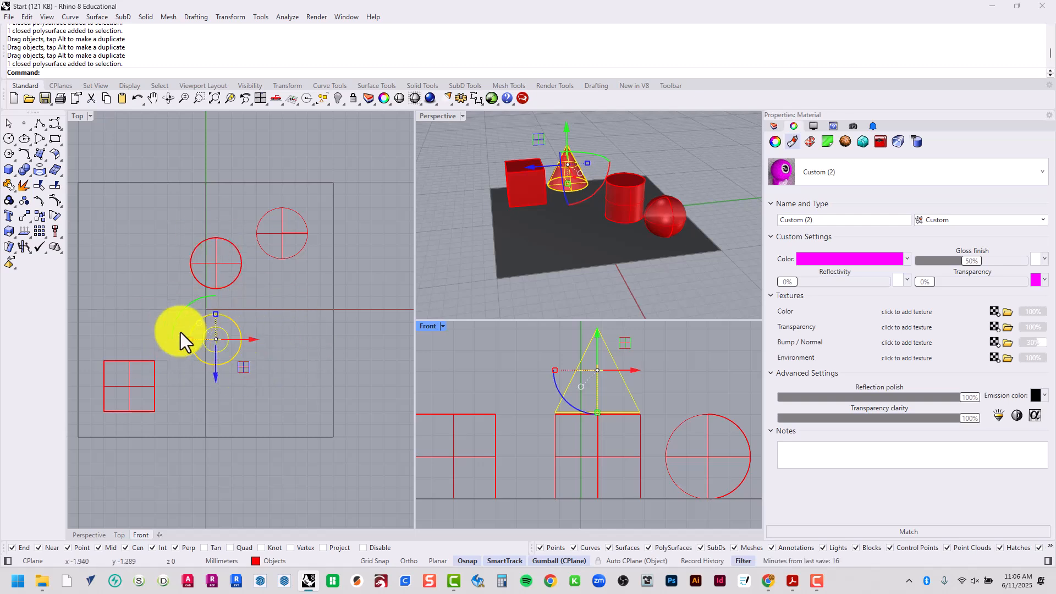
pyautogui.click(213, 265)
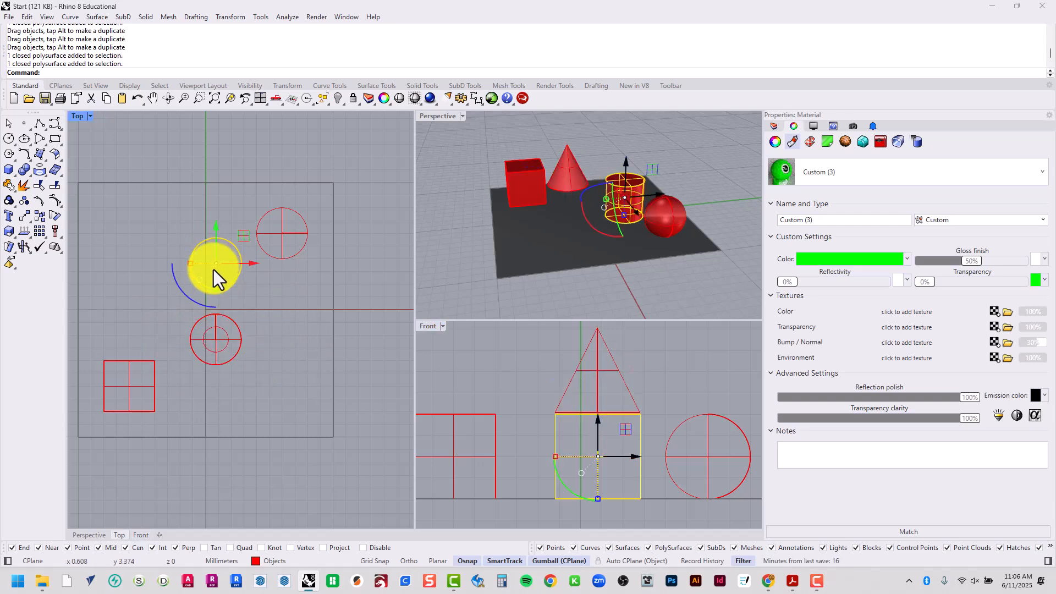
pyautogui.click(234, 355)
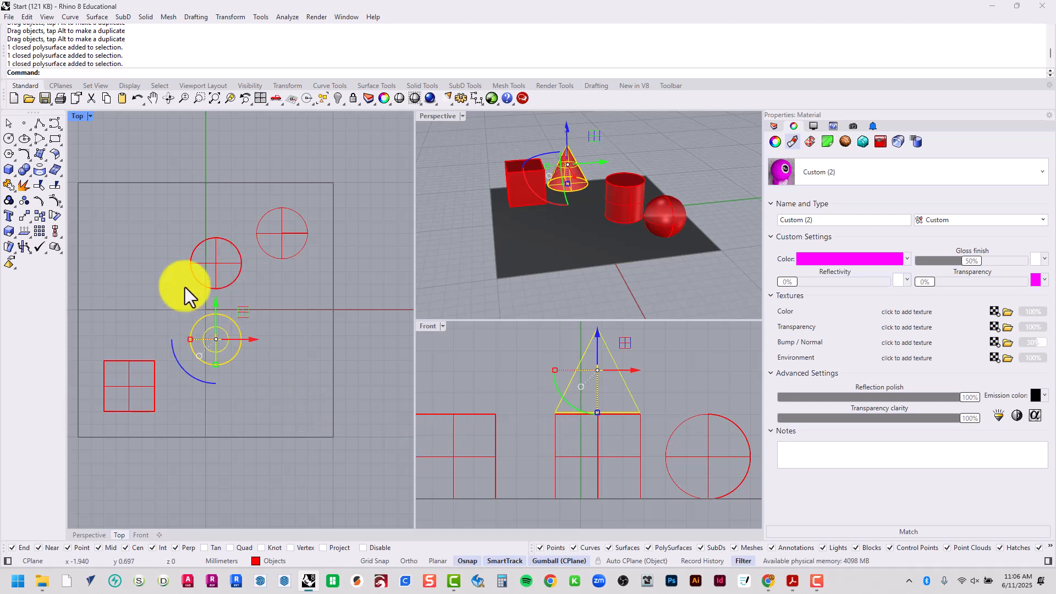
pyautogui.scroll(4, 197, 312)
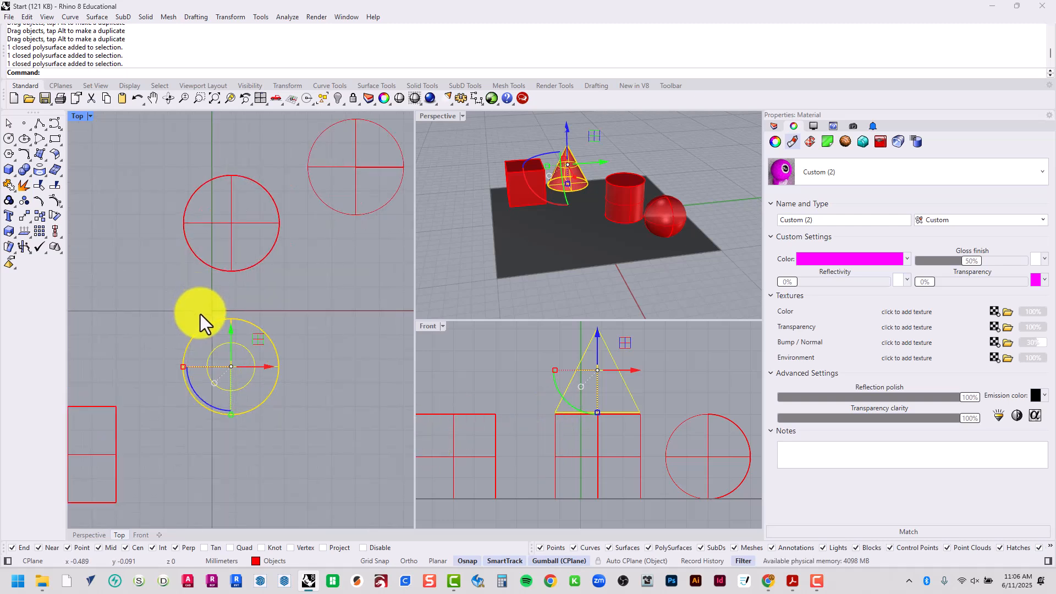
pyautogui.moveTo(213, 355); pyautogui.dragTo(214, 212)
pyautogui.click(312, 328)
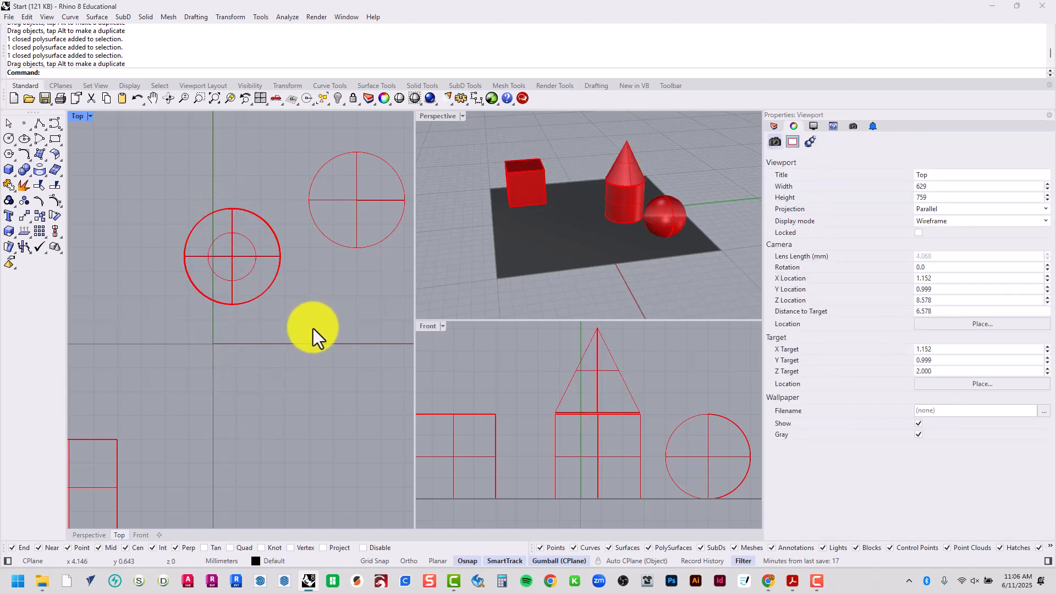
# Maximize the Perspective viewport, orbit around the stacked shapes, and undo all the cone's moves back to its original place beside the cube
pyautogui.doubleClick(430, 118)
pyautogui.moveTo(575, 338)
pyautogui.mouseDown(button='right')
pyautogui.moveTo(590, 350)
pyautogui.moveTo(227, 337)
pyautogui.moveTo(397, 342)
pyautogui.moveTo(558, 321)
pyautogui.moveTo(625, 340)
pyautogui.moveTo(505, 354)
pyautogui.moveTo(400, 342)
pyautogui.moveTo(594, 356)
pyautogui.moveTo(584, 341)
pyautogui.mouseUp(button='right')
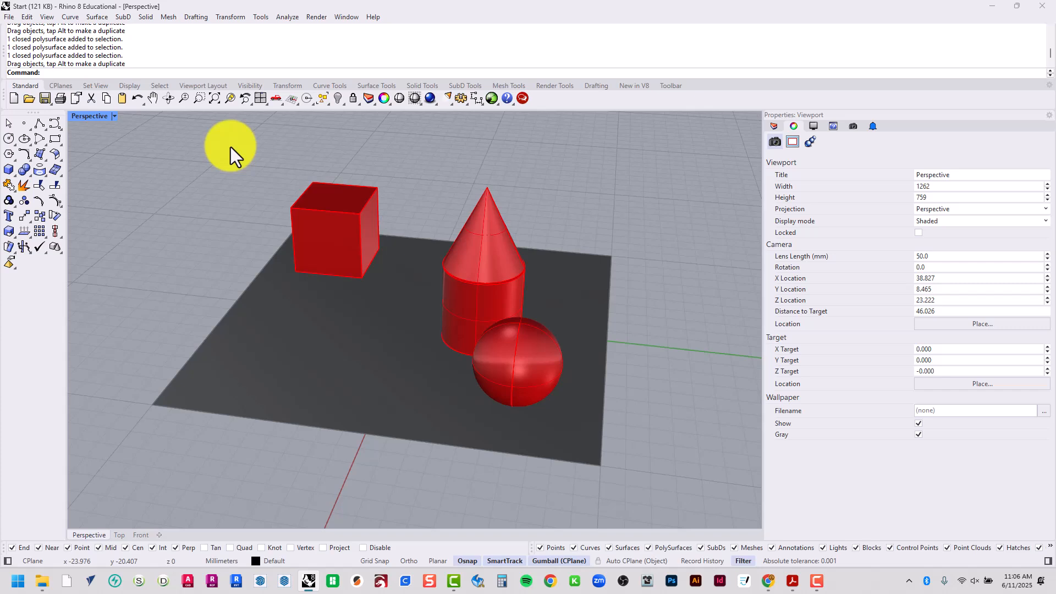
pyautogui.hotkey('ctrl', 'z')
pyautogui.hotkey('ctrl', 'z')
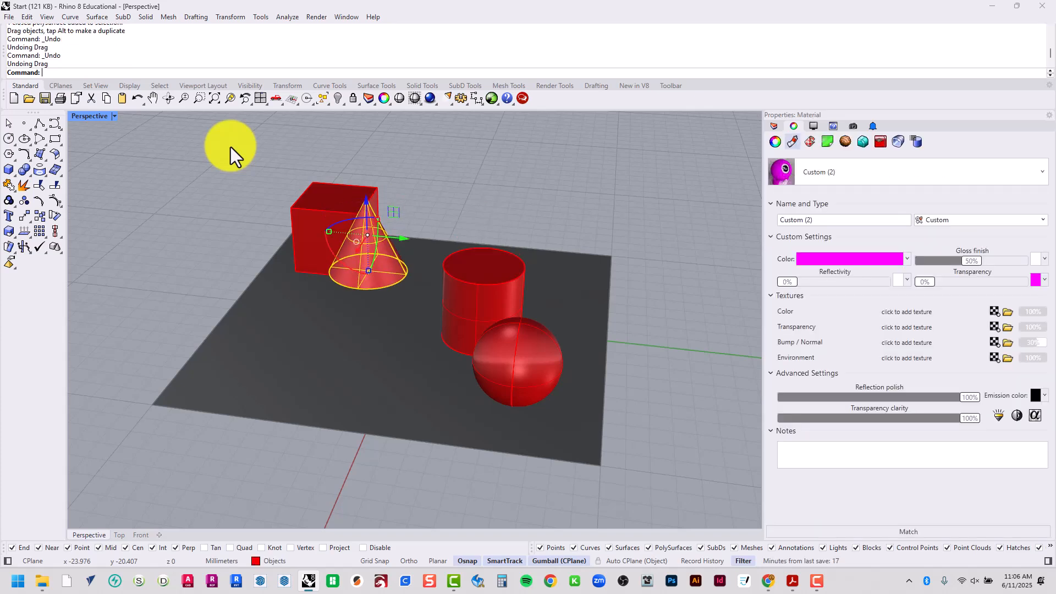
pyautogui.click(223, 191)
pyautogui.moveTo(224, 193); pyautogui.dragTo(263, 194, button='right')
pyautogui.hotkey('ctrl', 'z')
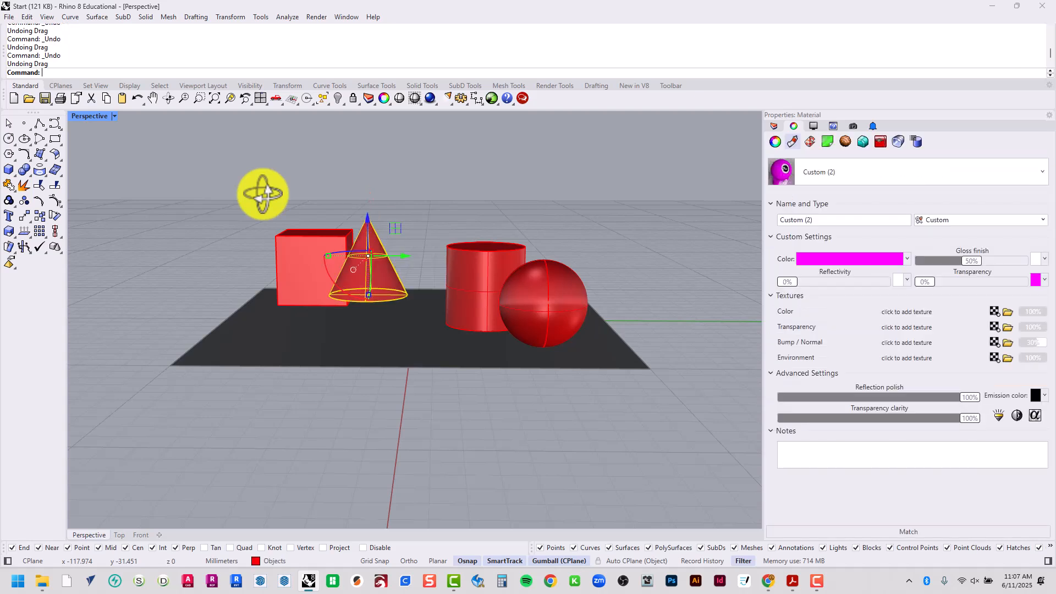
pyautogui.hotkey('ctrl', 'z')
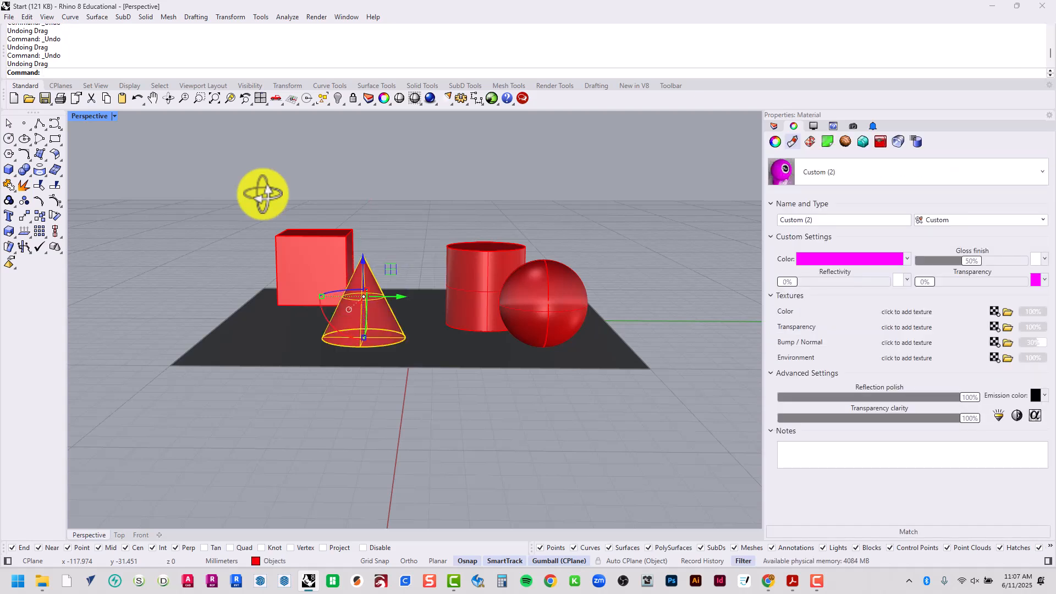
pyautogui.press('Escape')
pyautogui.moveTo(203, 288); pyautogui.dragTo(300, 320, button='right')
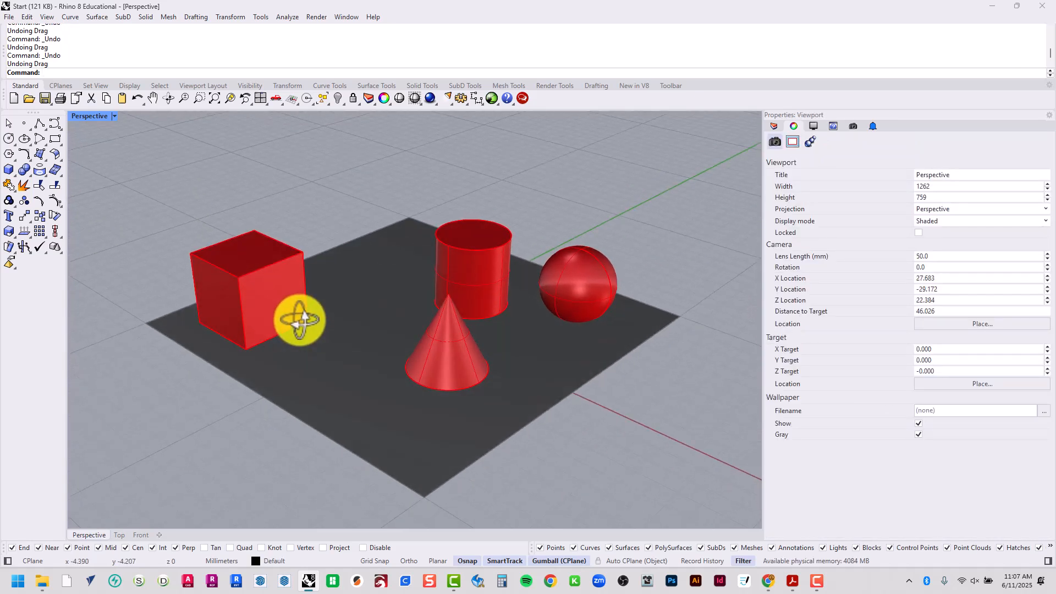
pyautogui.hotkey('ctrl', 'z')
pyautogui.hotkey('ctrl', 'z')
pyautogui.press('Escape')
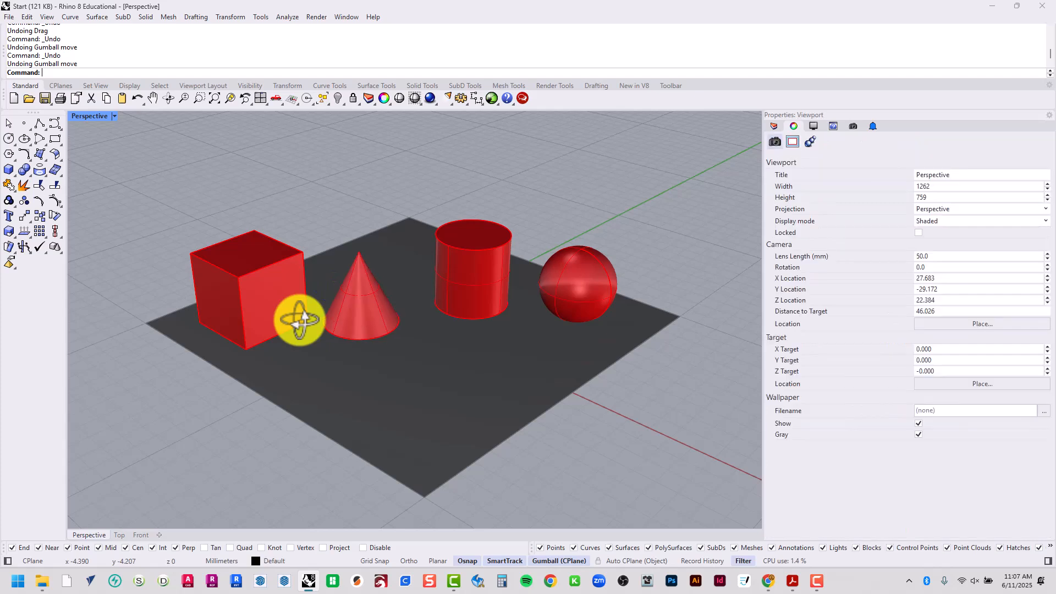
pyautogui.moveTo(300, 321); pyautogui.dragTo(454, 430, button='right')
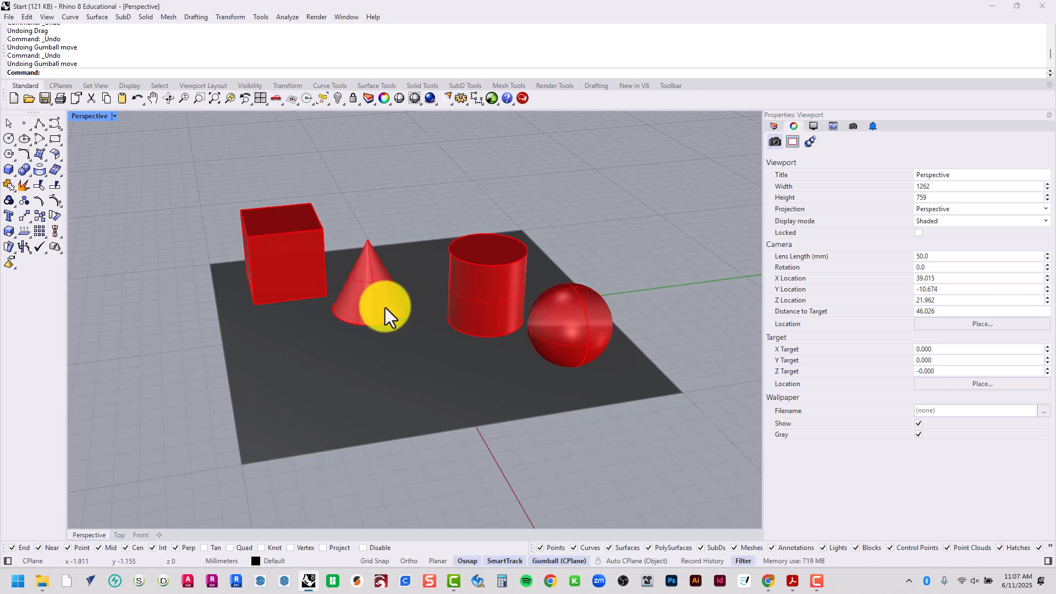
pyautogui.scroll(3, 391, 276)
pyautogui.scroll(1, 392, 276)
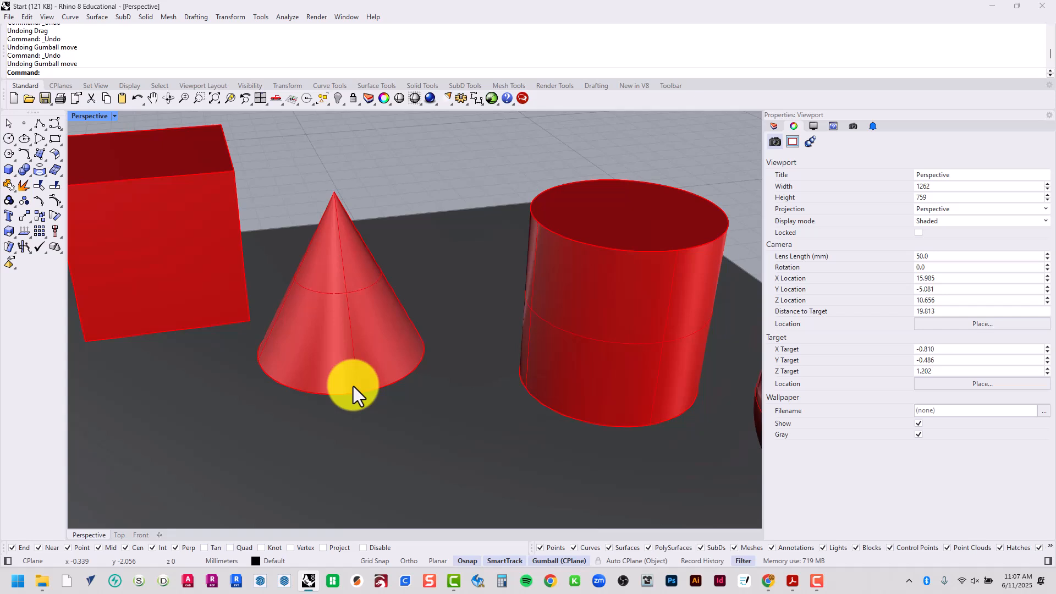
pyautogui.click(239, 17)
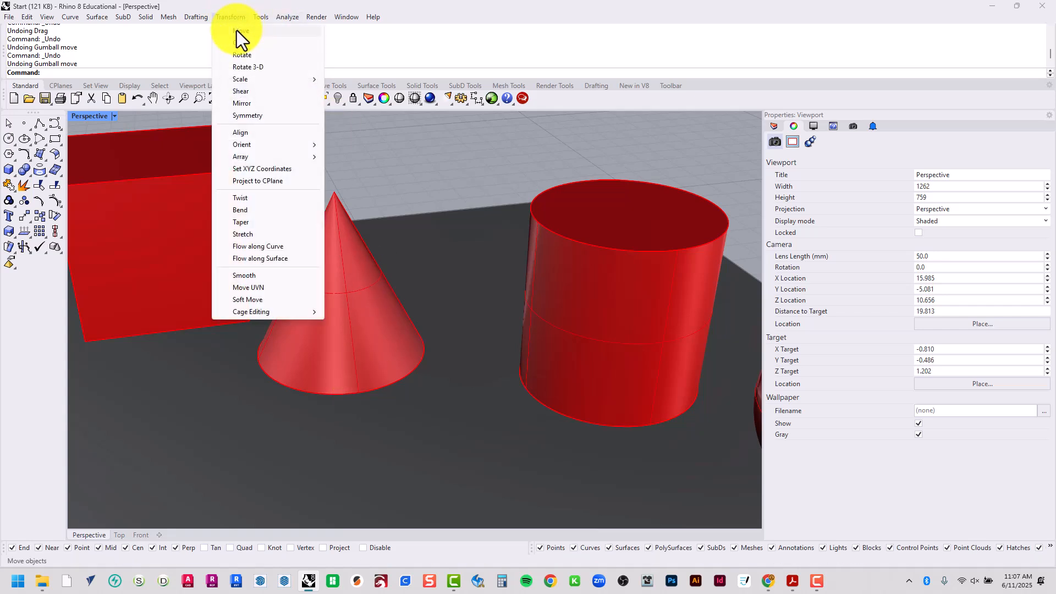
pyautogui.click(237, 31)
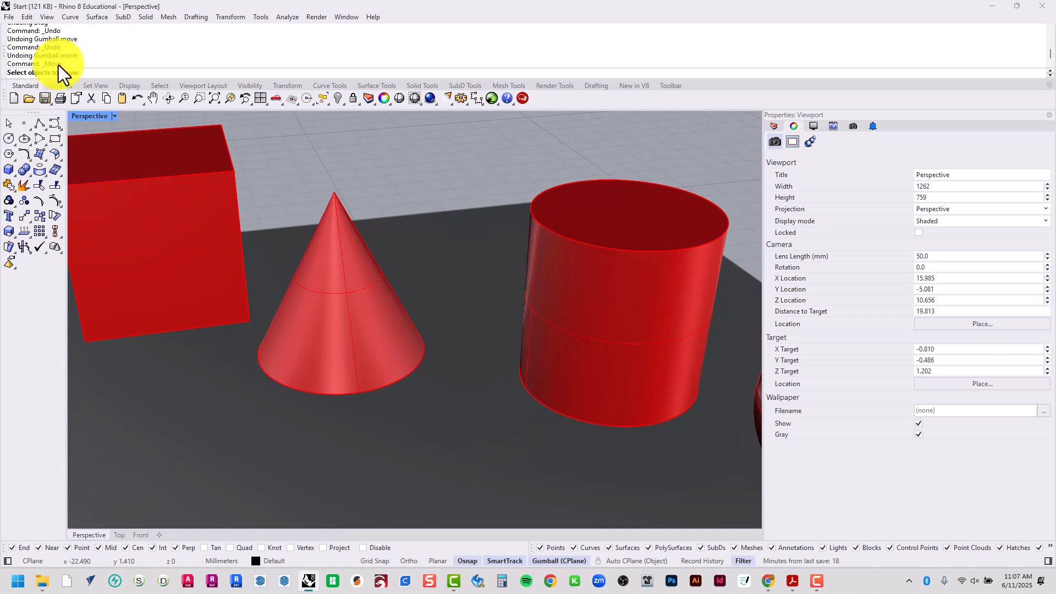
pyautogui.press('Escape')
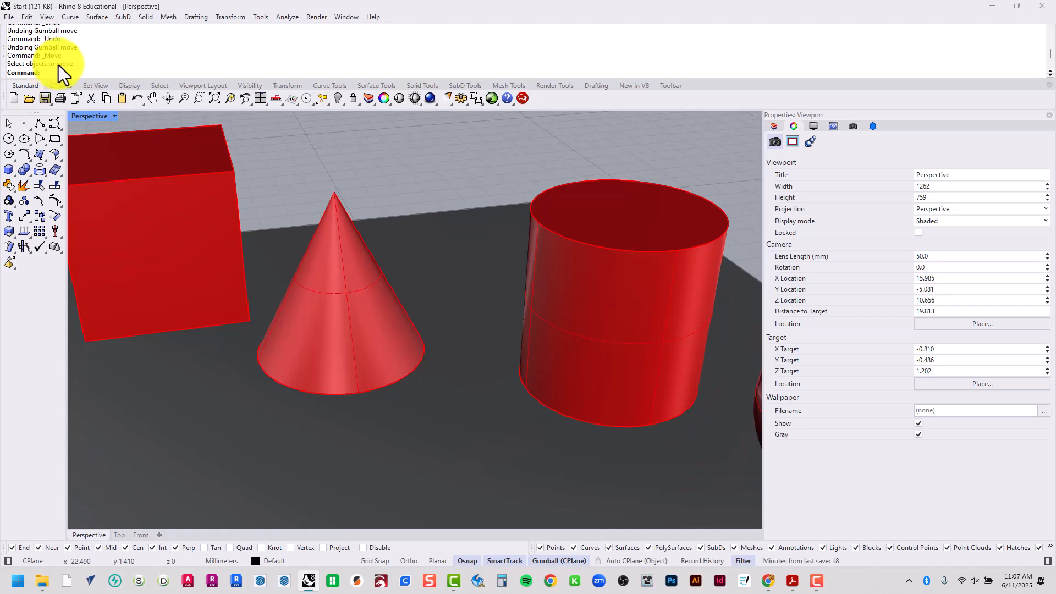
pyautogui.write('Move')
pyautogui.press('Return')
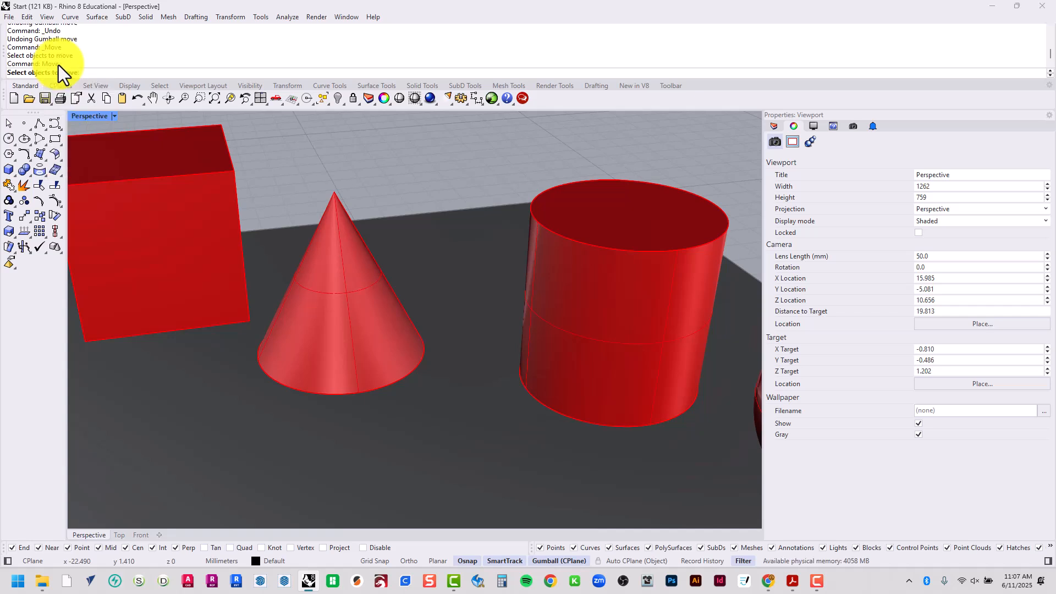
pyautogui.click(378, 359)
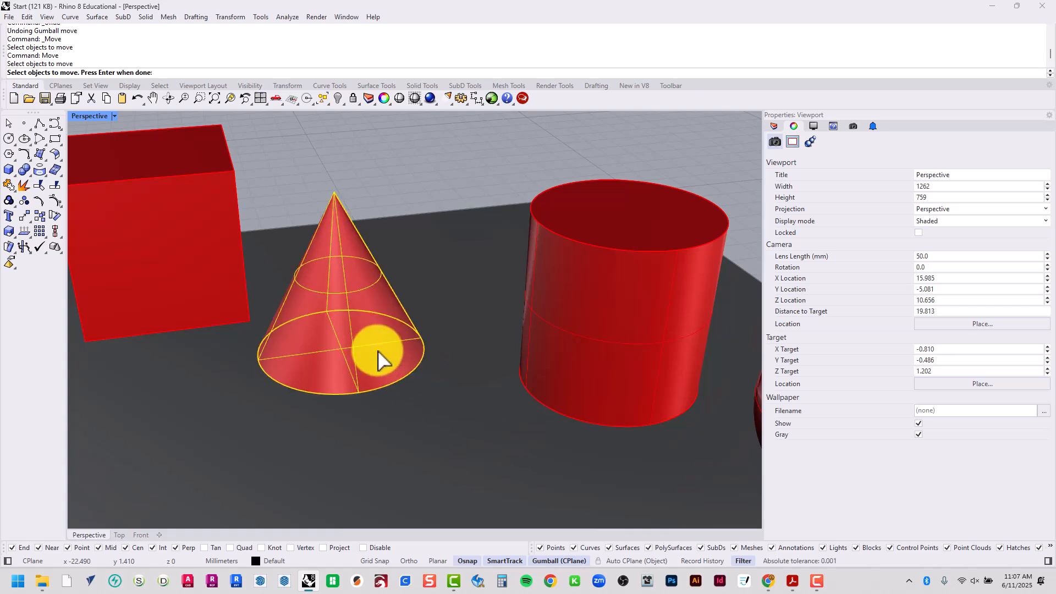
pyautogui.press('Escape')
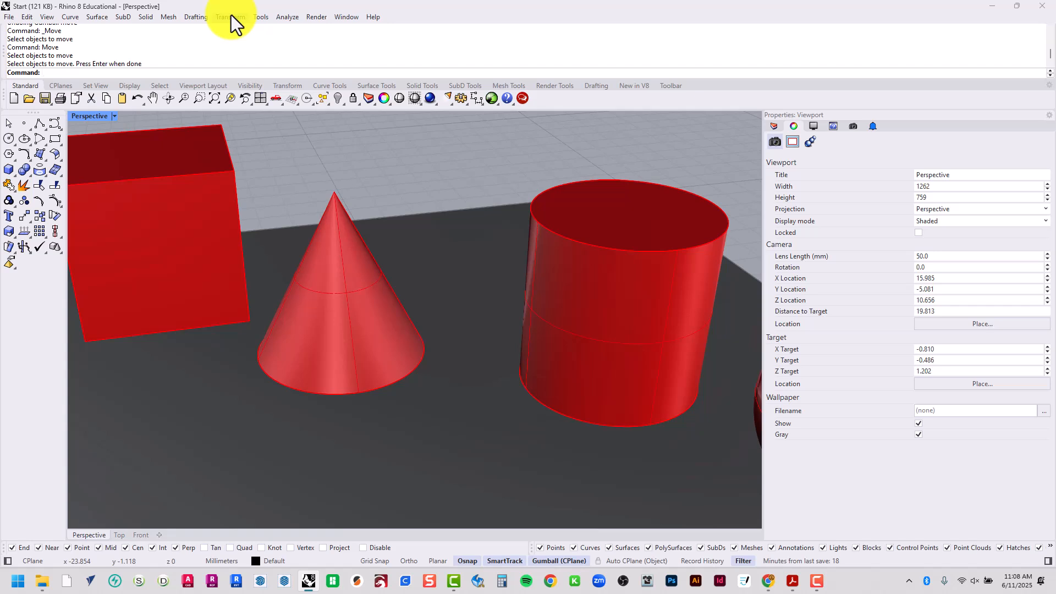
# Move the cone from the centre of its base to the centre of the cylinder's top face using Move with object snaps
pyautogui.write('move')
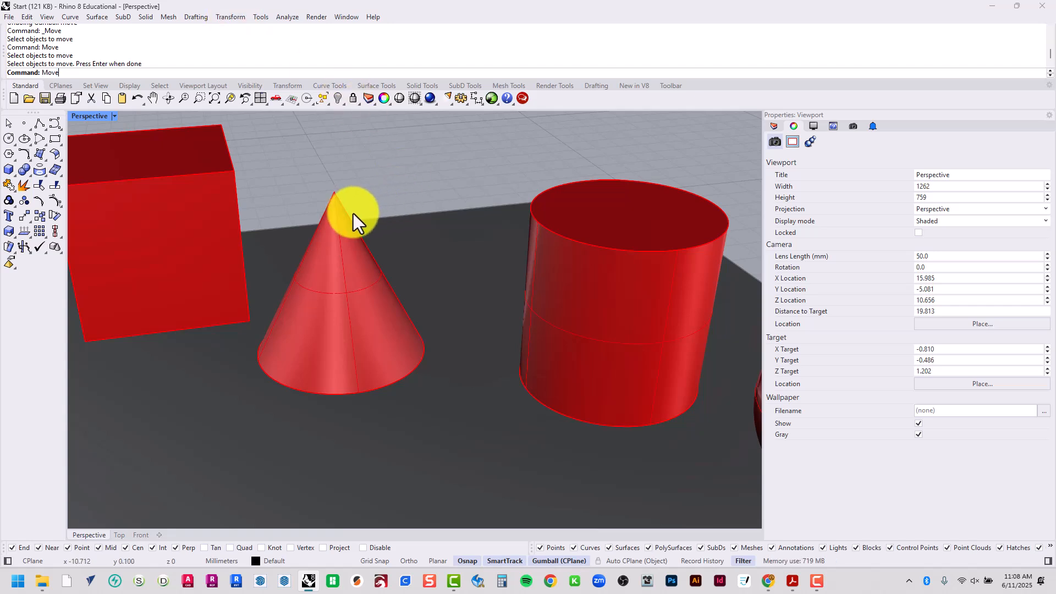
pyautogui.press('Return')
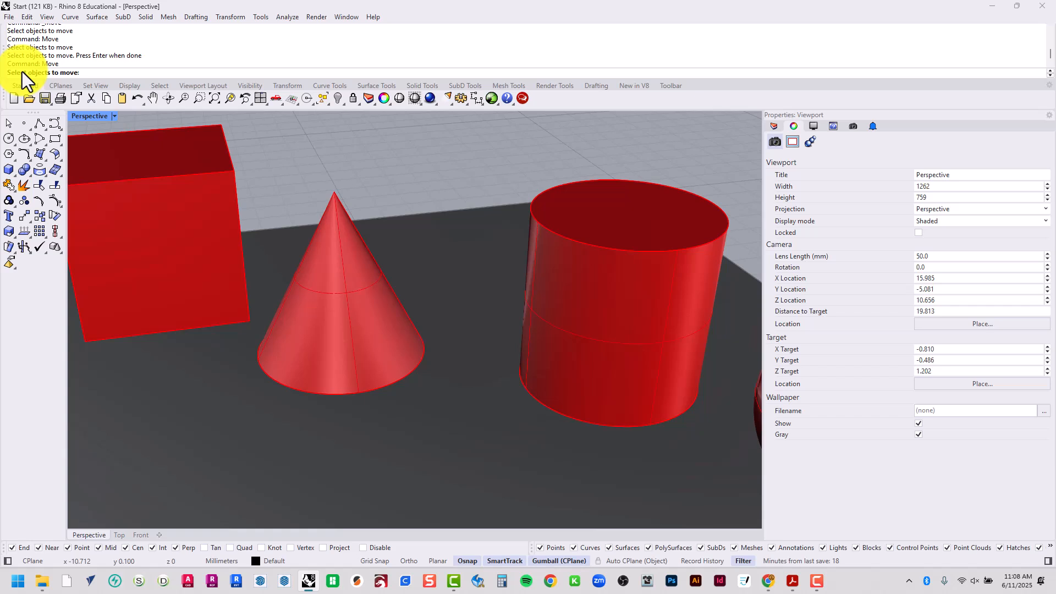
pyautogui.click(338, 331)
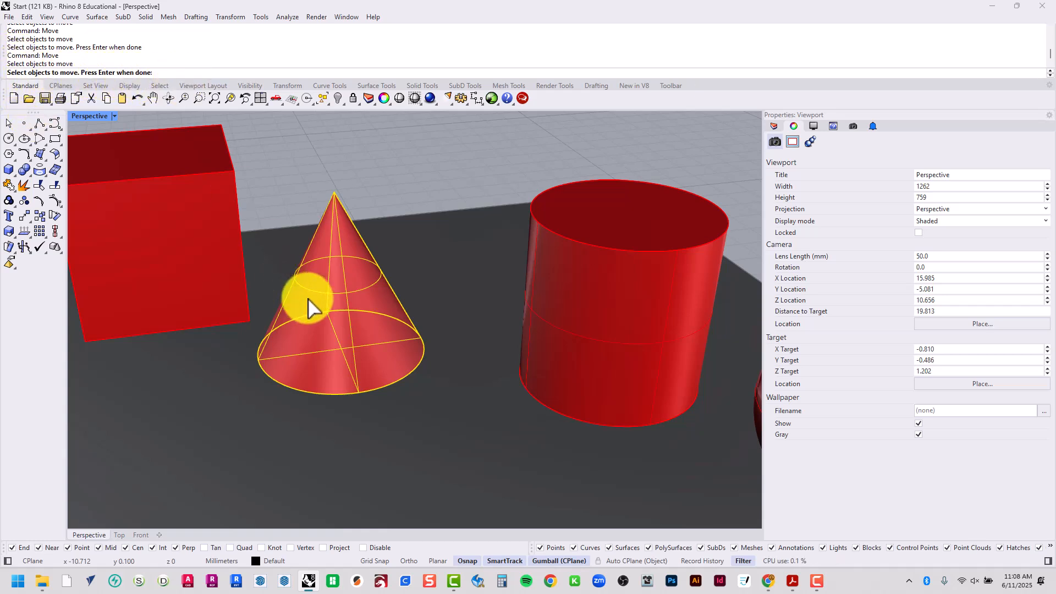
pyautogui.press('Return')
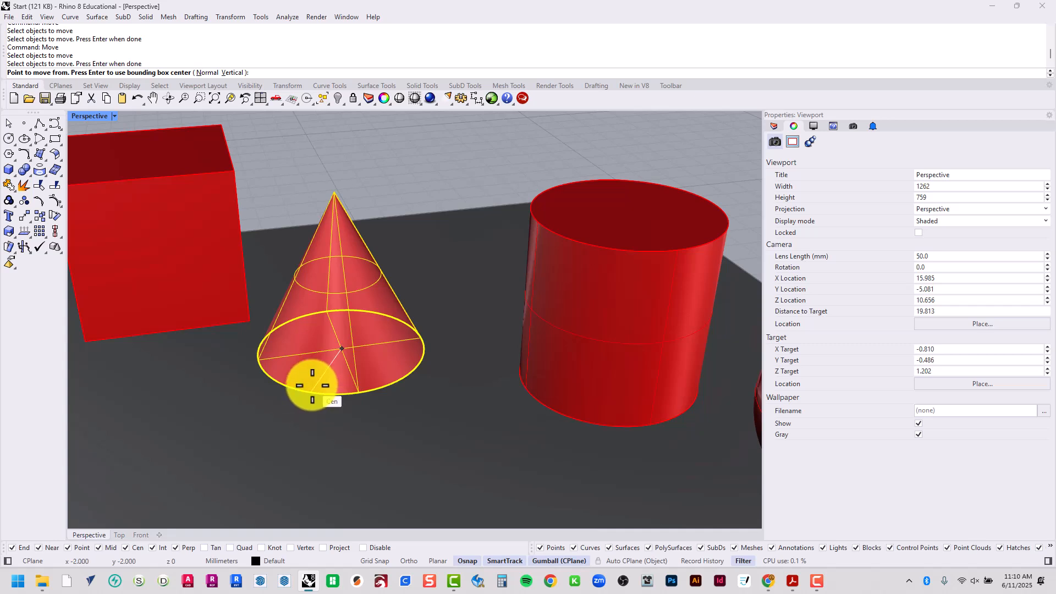
pyautogui.click(312, 385)
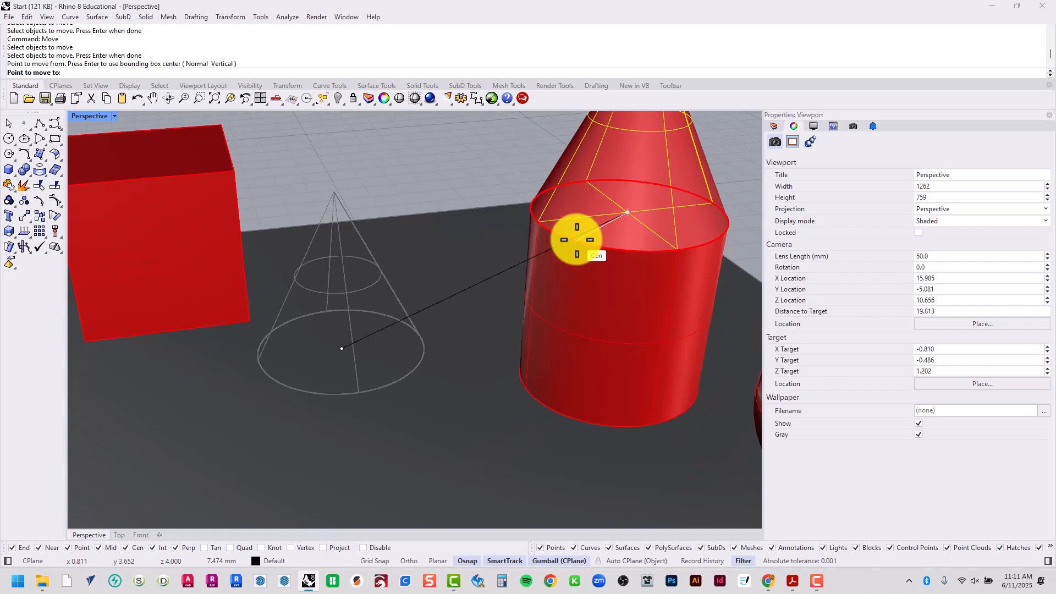
pyautogui.click(576, 240)
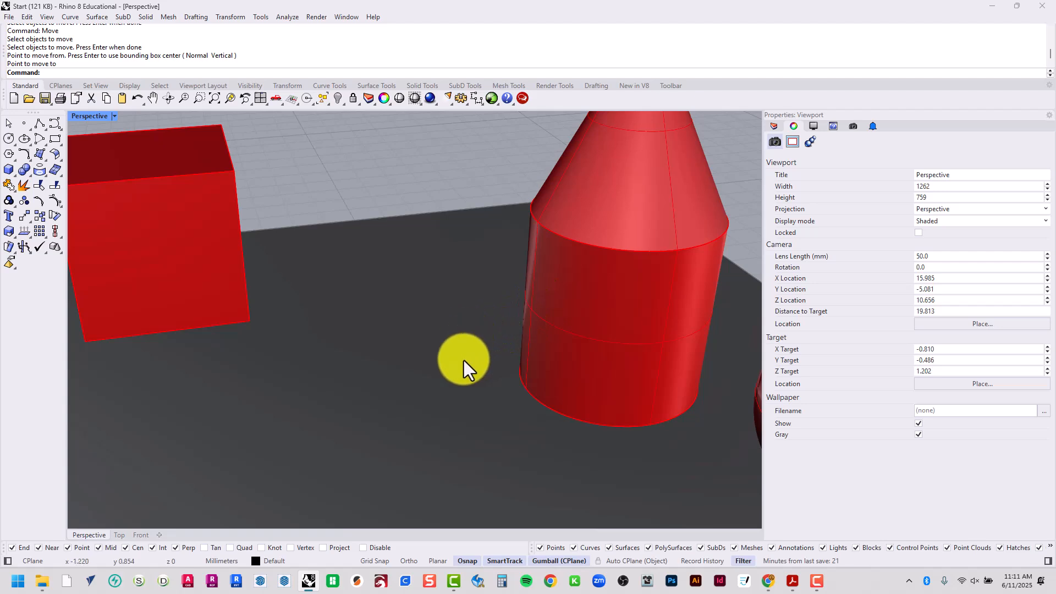
# Check the stacked cone and cylinder from another angle, and return to the multi-viewport layout with the whole plane in the Top viewport
pyautogui.scroll(-4, 464, 417)
pyautogui.moveTo(464, 417); pyautogui.dragTo(632, 406, button='right')
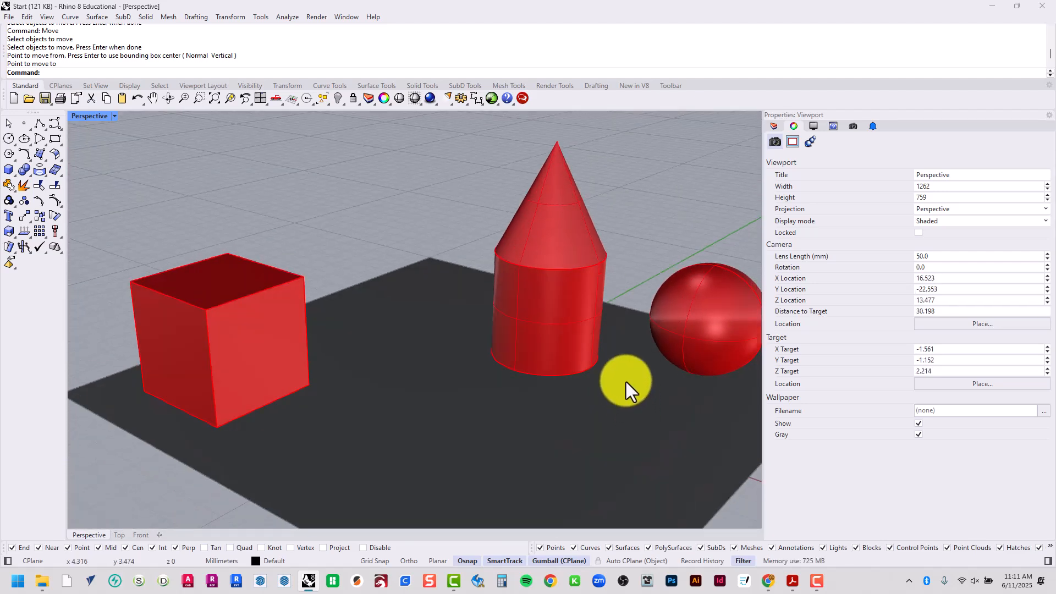
pyautogui.scroll(2, 626, 382)
pyautogui.keyDown('shift'); pyautogui.moveTo(556, 252); pyautogui.dragTo(507, 355, button='right'); pyautogui.keyUp('shift')
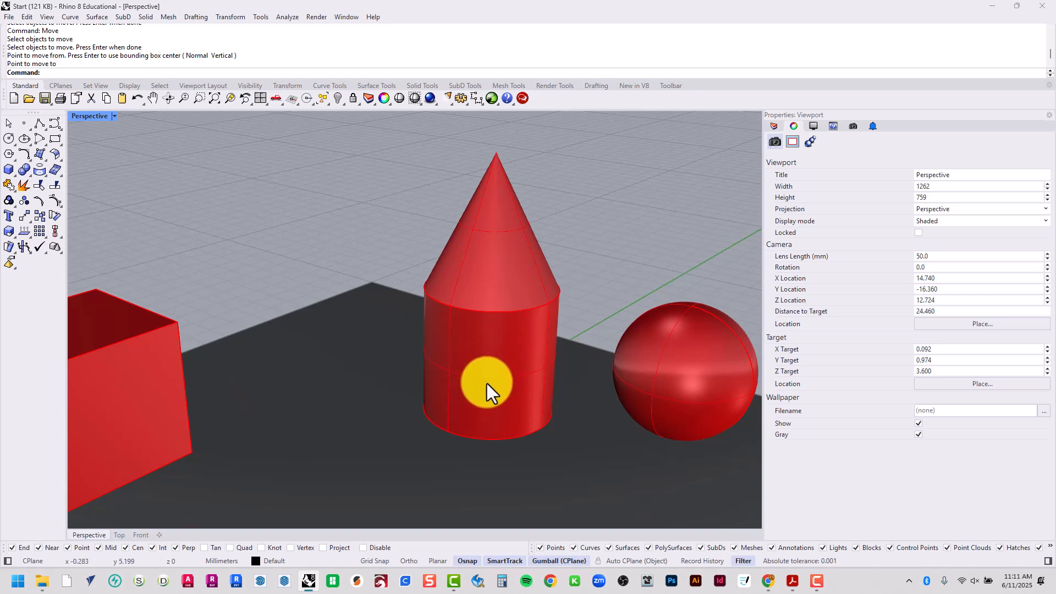
pyautogui.doubleClick(91, 119)
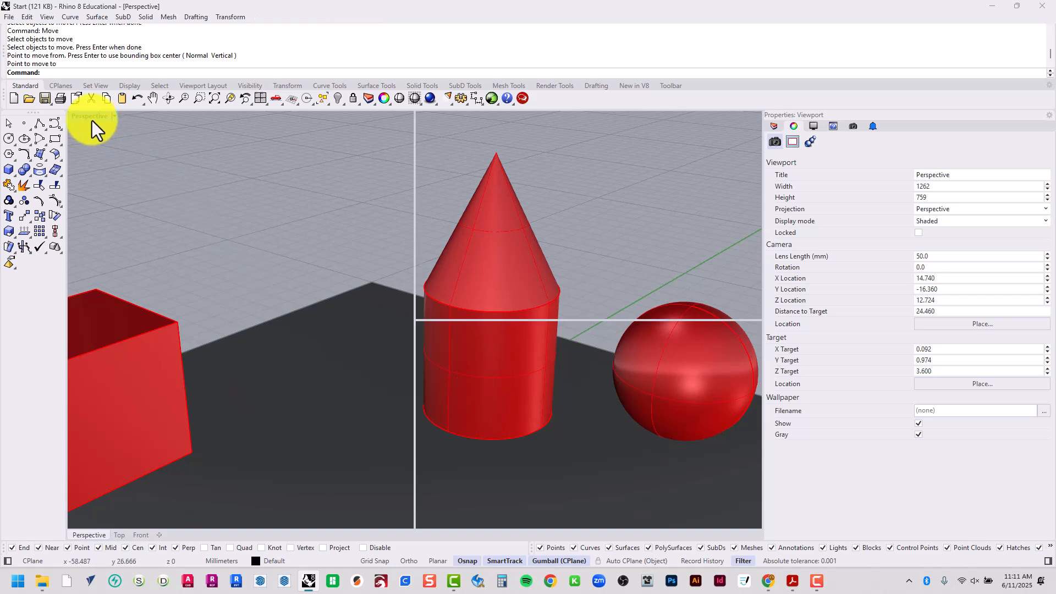
pyautogui.scroll(-12, 113, 190)
pyautogui.moveTo(153, 238); pyautogui.dragTo(206, 247, button='right')
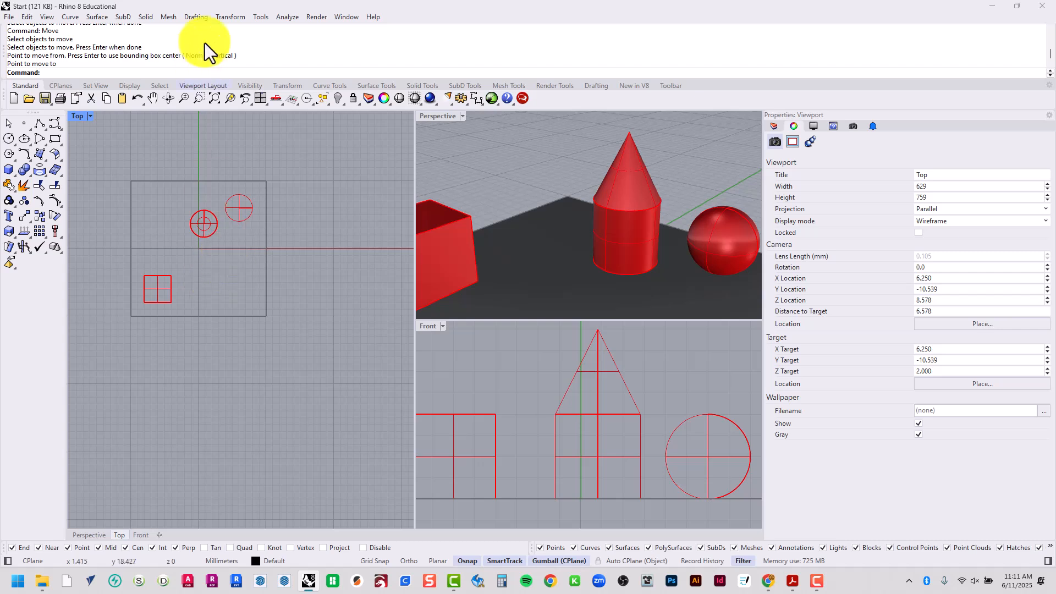
# Copy the cube once in the Top viewport, about 6.4 mm diagonally towards the cylinder, picking the base point in empty space below the plane
pyautogui.click(241, 20)
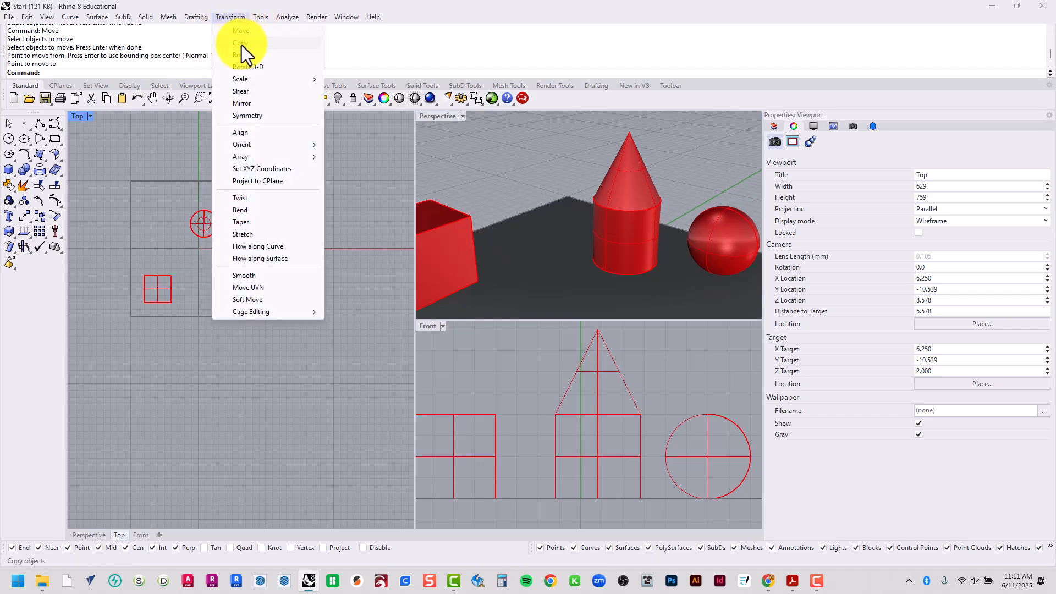
pyautogui.click(242, 44)
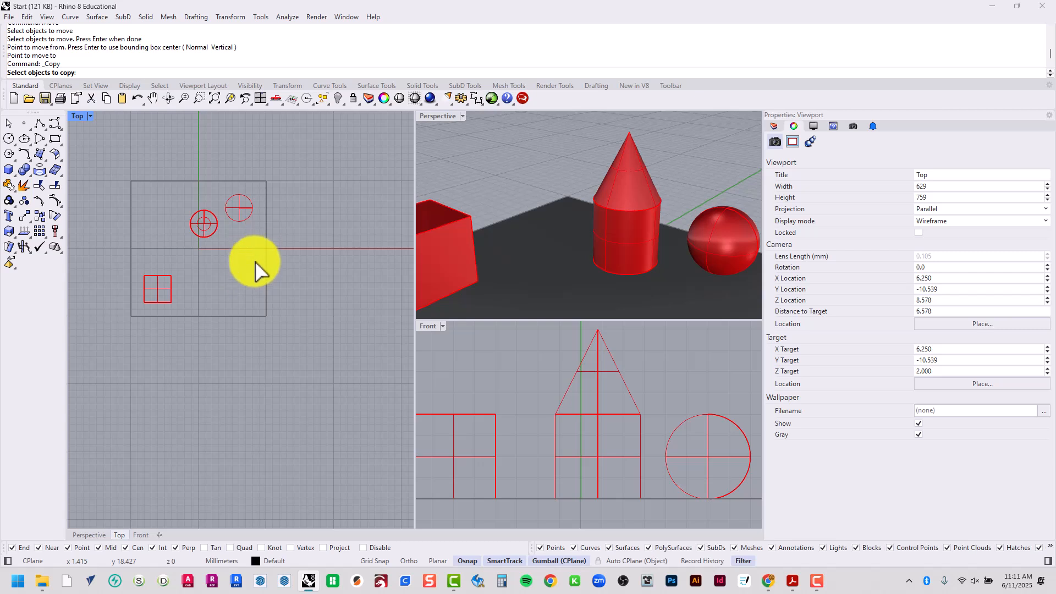
pyautogui.click(170, 295)
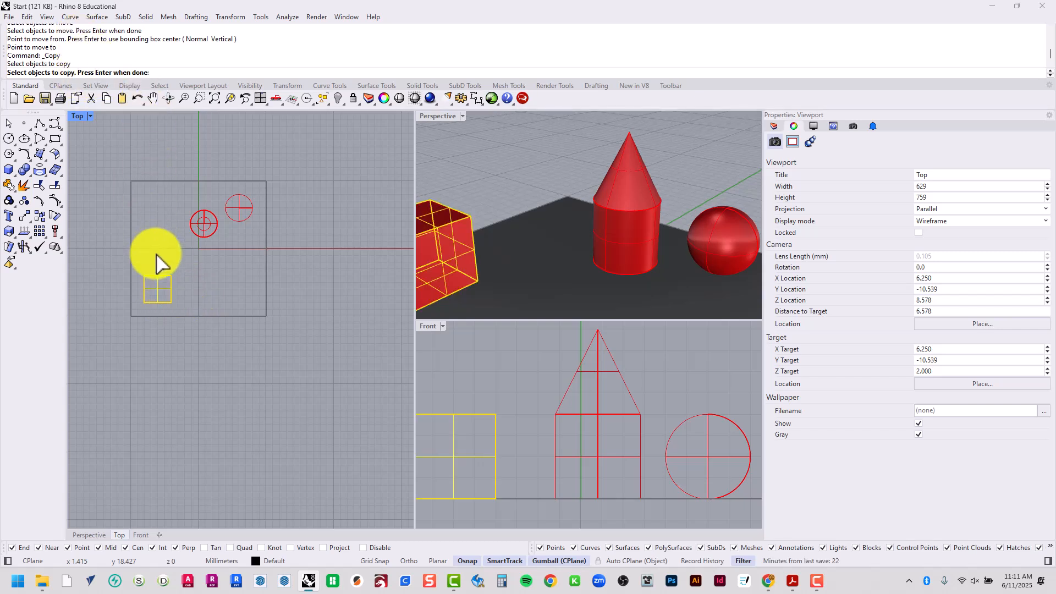
pyautogui.press('Return')
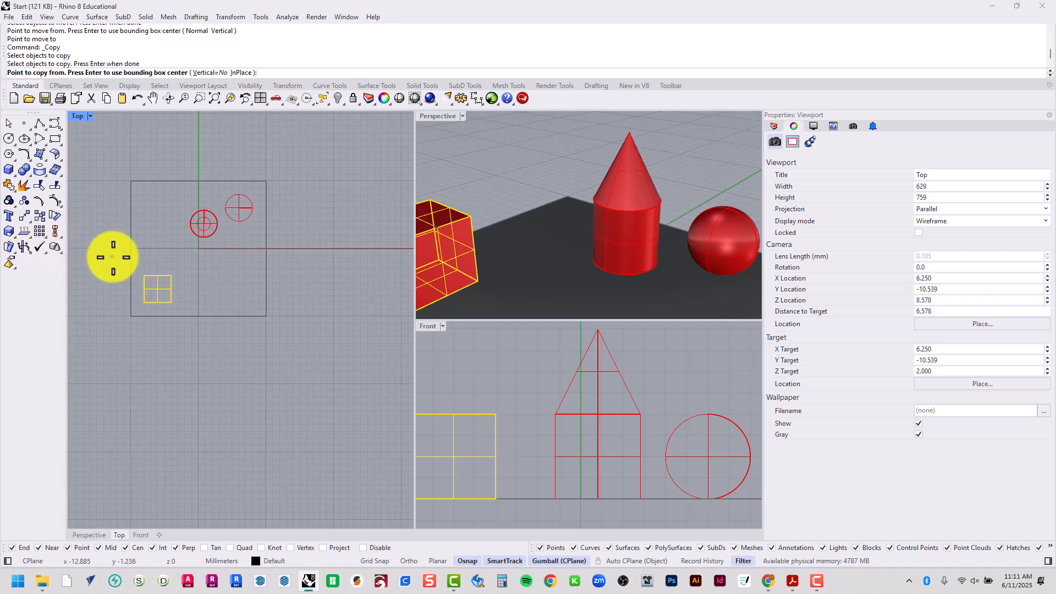
pyautogui.scroll(5, 144, 286)
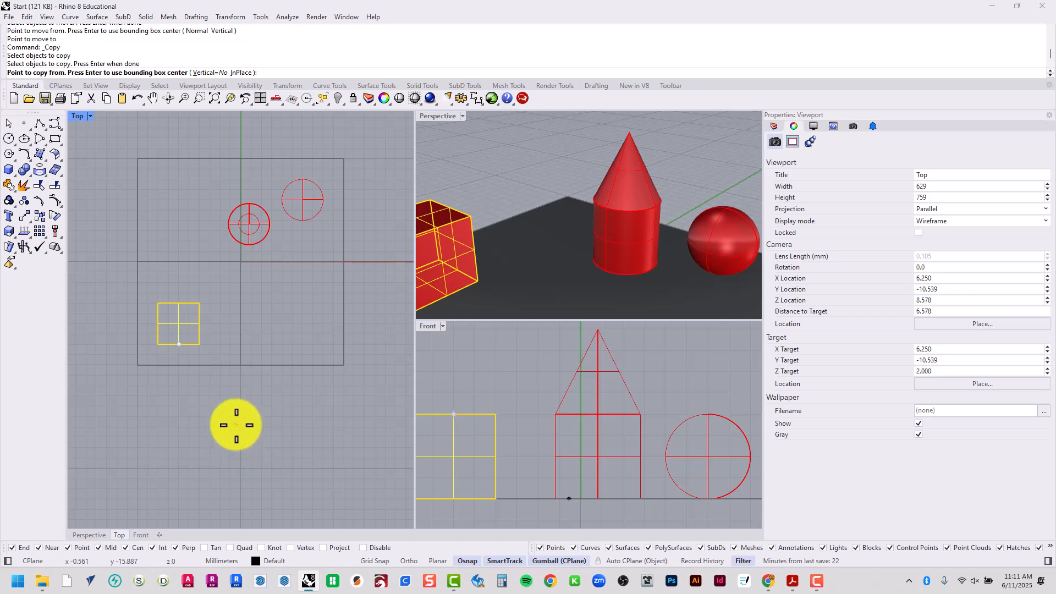
pyautogui.click(259, 481)
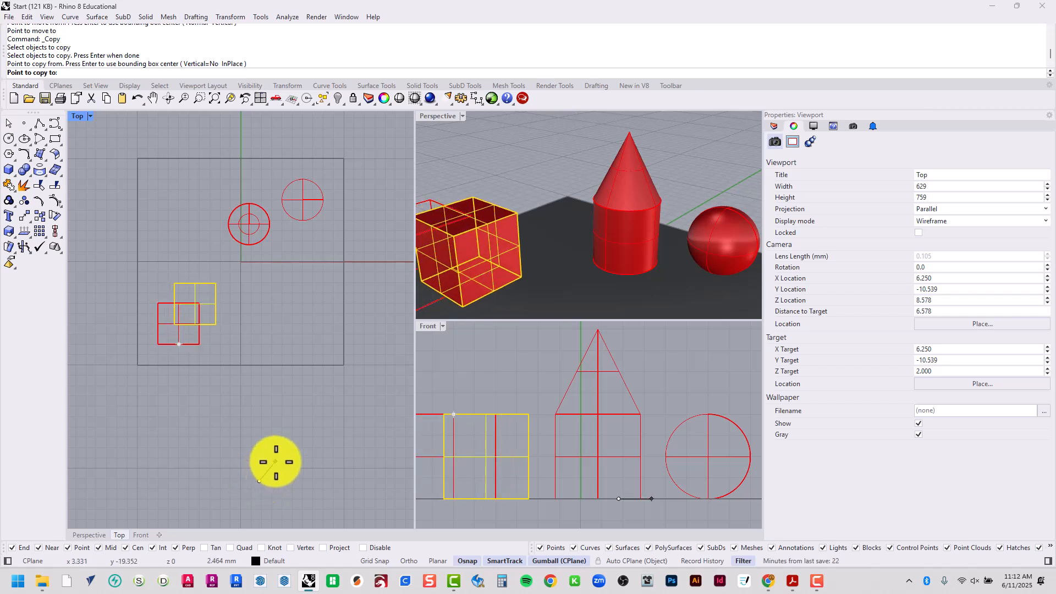
pyautogui.click(301, 431)
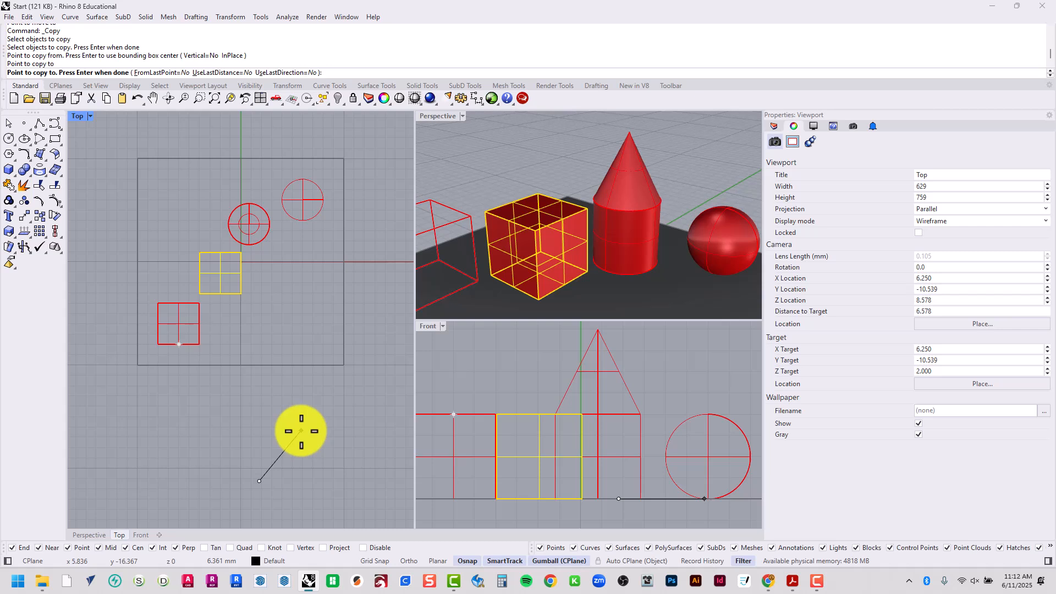
pyautogui.press('Return')
pyautogui.moveTo(589, 157); pyautogui.dragTo(592, 204, button='right')
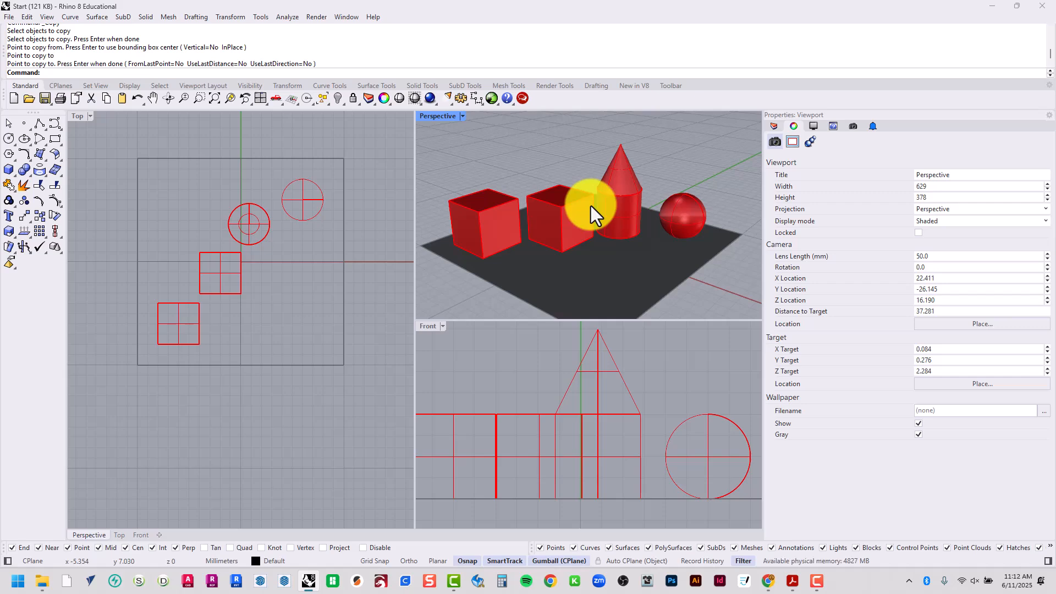
# Switch to the training manual PDF in Acrobat and examine the "To copy objects" instructions and the "Try on Your Own" castle picture
pyautogui.click(793, 581)
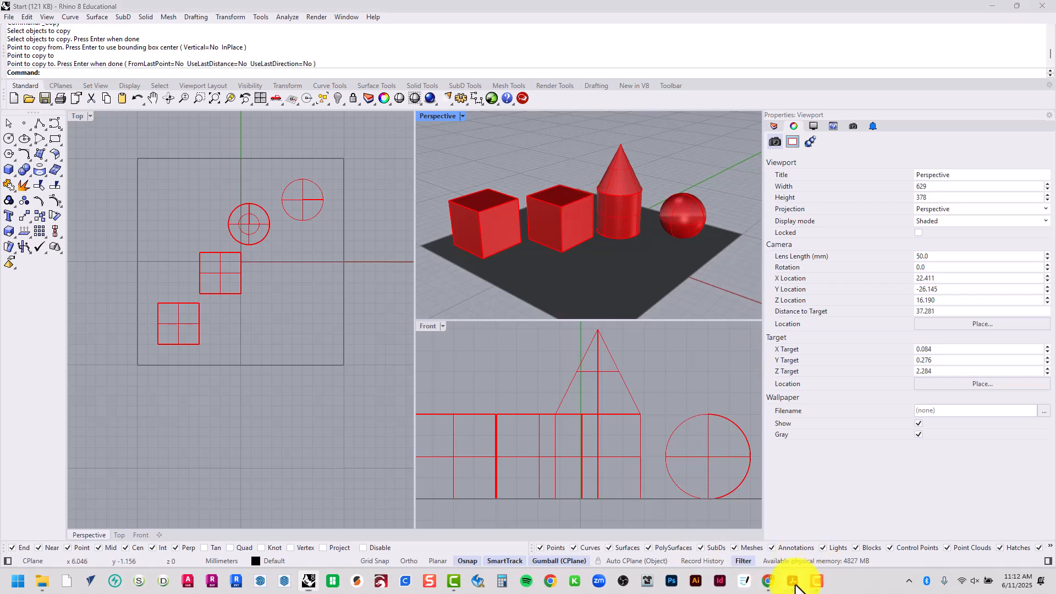
pyautogui.scroll(-20, 658, 421)
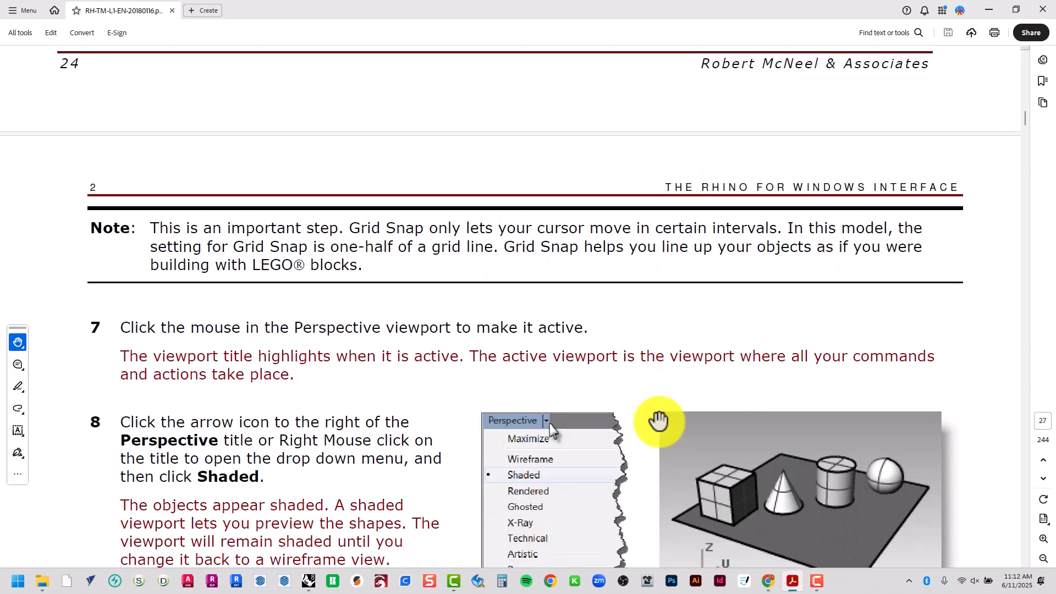
pyautogui.scroll(-20, 660, 422)
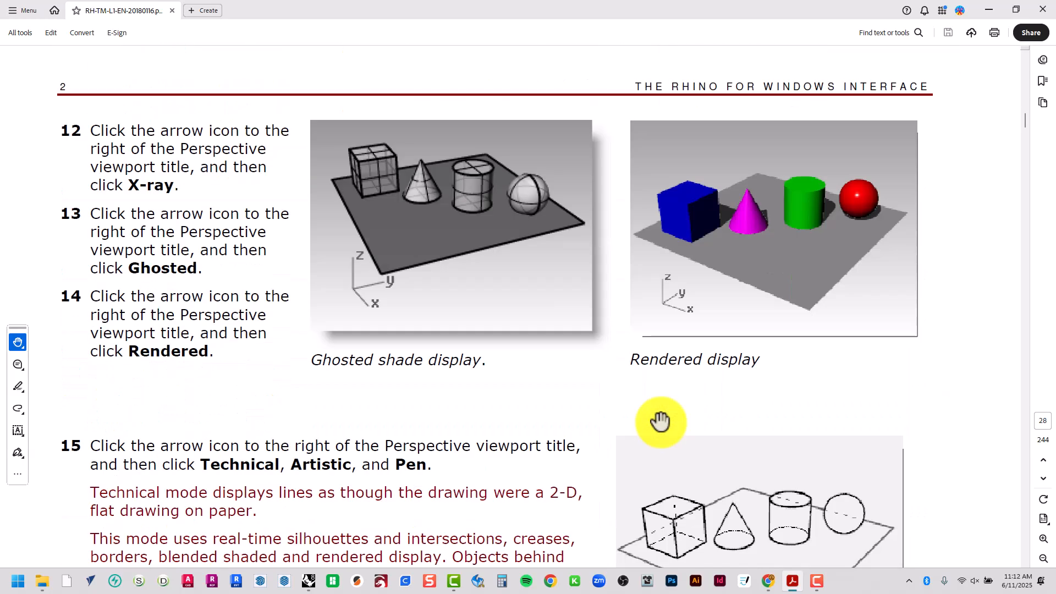
pyautogui.scroll(-20, 660, 421)
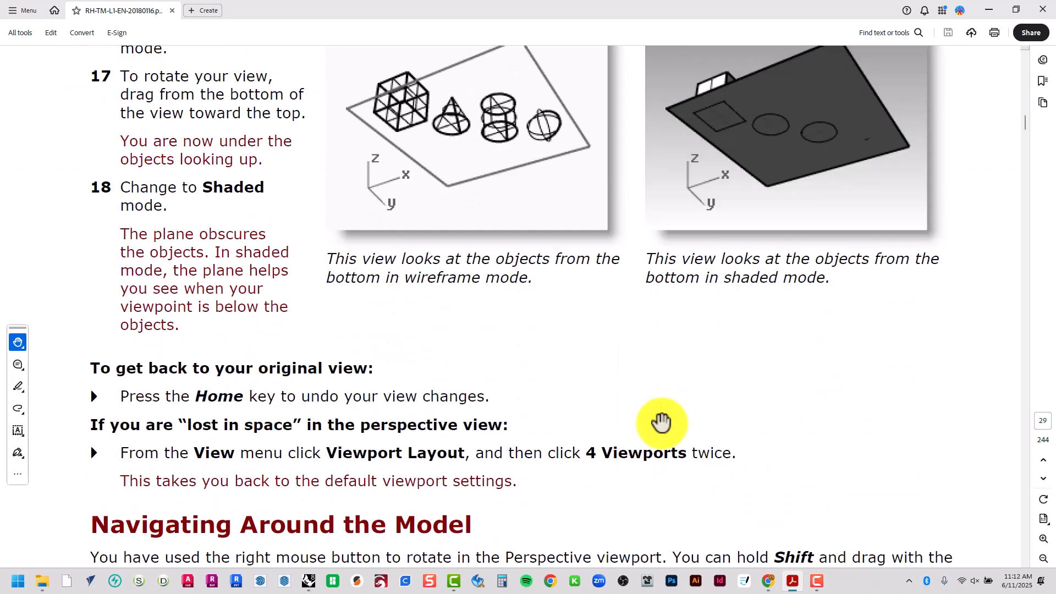
pyautogui.scroll(-8, 663, 418)
pyautogui.scroll(-20, 663, 418)
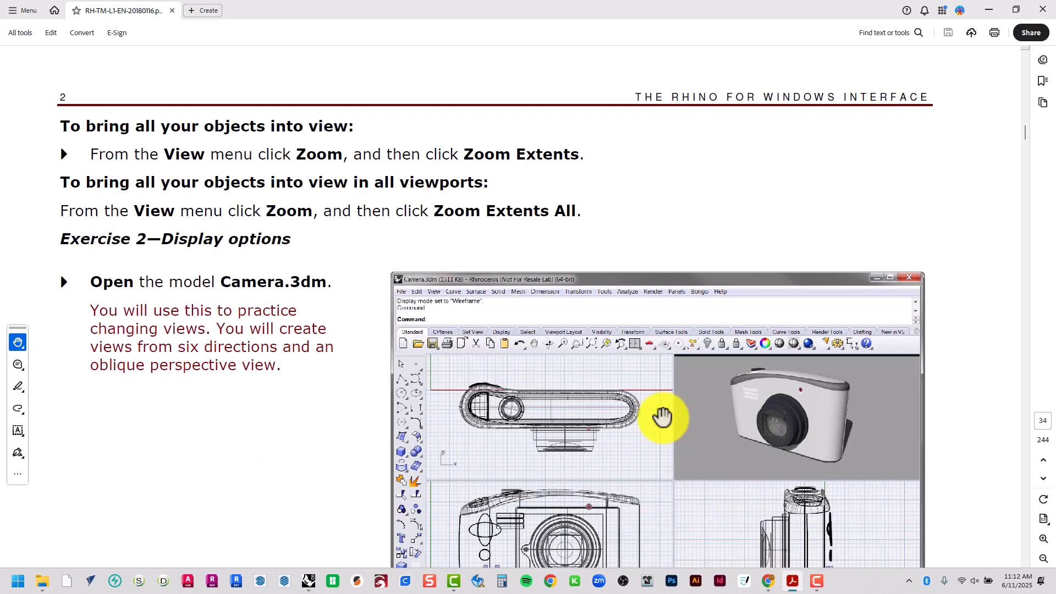
pyautogui.keyDown('ctrl'); pyautogui.scroll(-3, 663, 418); pyautogui.keyUp('ctrl')
pyautogui.scroll(10, 663, 419)
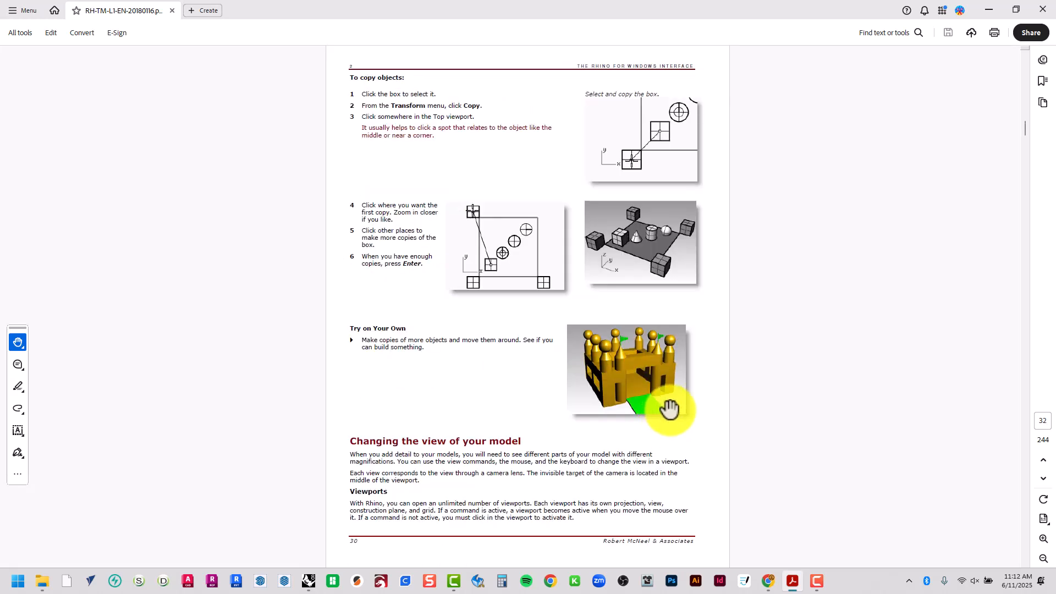
pyautogui.keyDown('ctrl'); pyautogui.scroll(3, 665, 410); pyautogui.keyUp('ctrl')
pyautogui.keyDown('ctrl'); pyautogui.scroll(3, 718, 379); pyautogui.keyUp('ctrl')
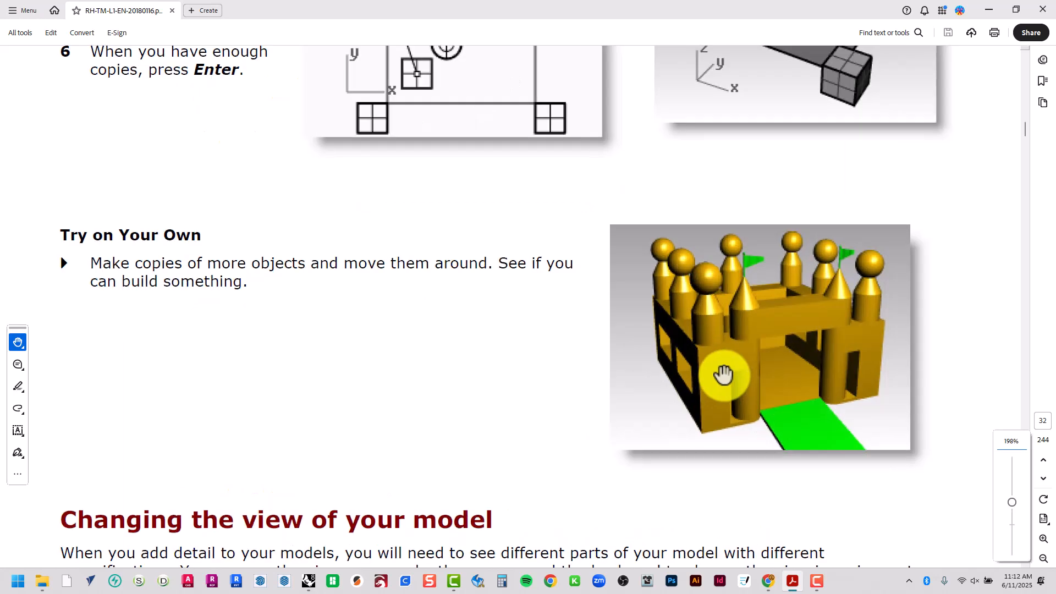
pyautogui.moveTo(713, 351); pyautogui.dragTo(729, 339, button='middle')
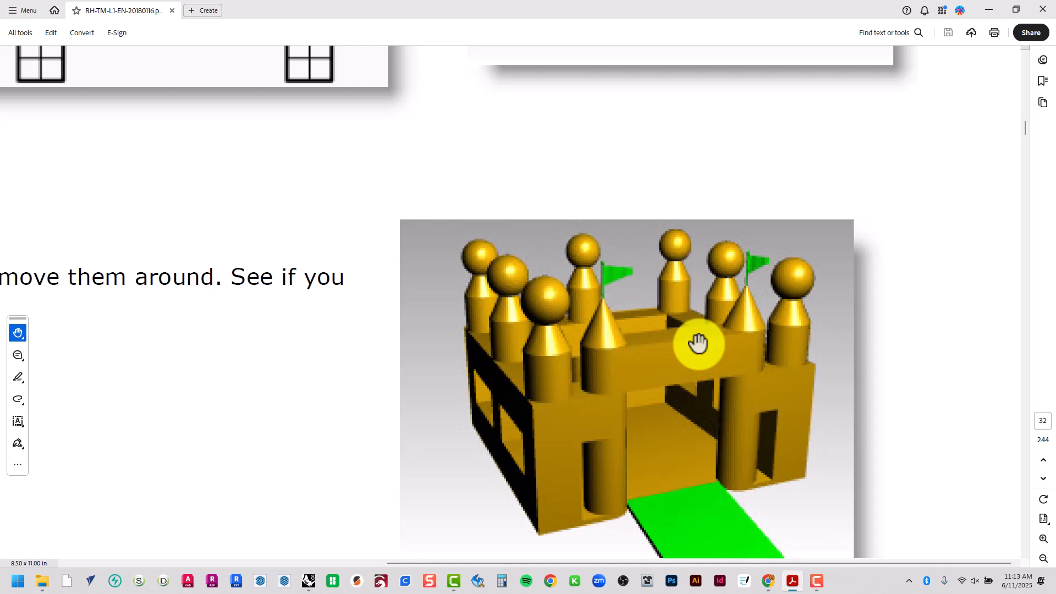
pyautogui.keyDown('ctrl'); pyautogui.scroll(-3, 706, 363); pyautogui.keyUp('ctrl')
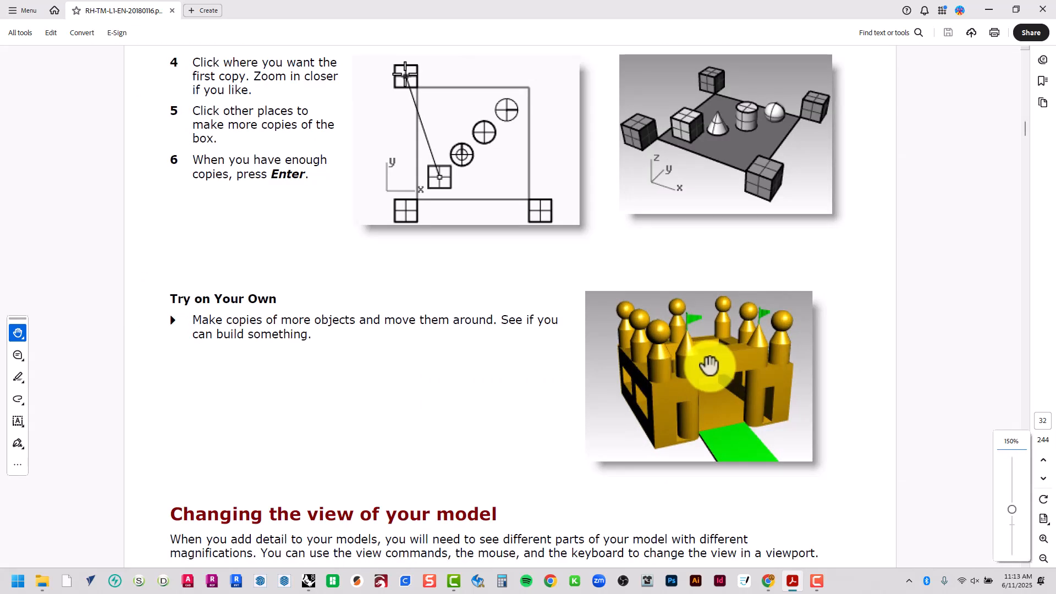
pyautogui.scroll(5, 707, 365)
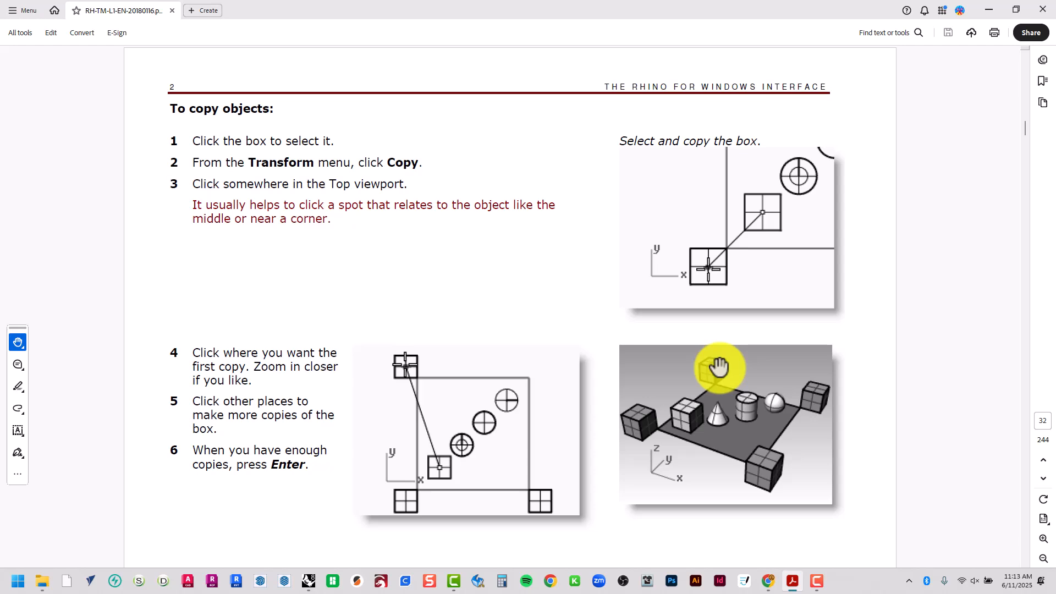
# Skim the manual pages on viewports, panning and zooming that follow the copy exercise, and return to the copy instructions
pyautogui.scroll(-2, 685, 307)
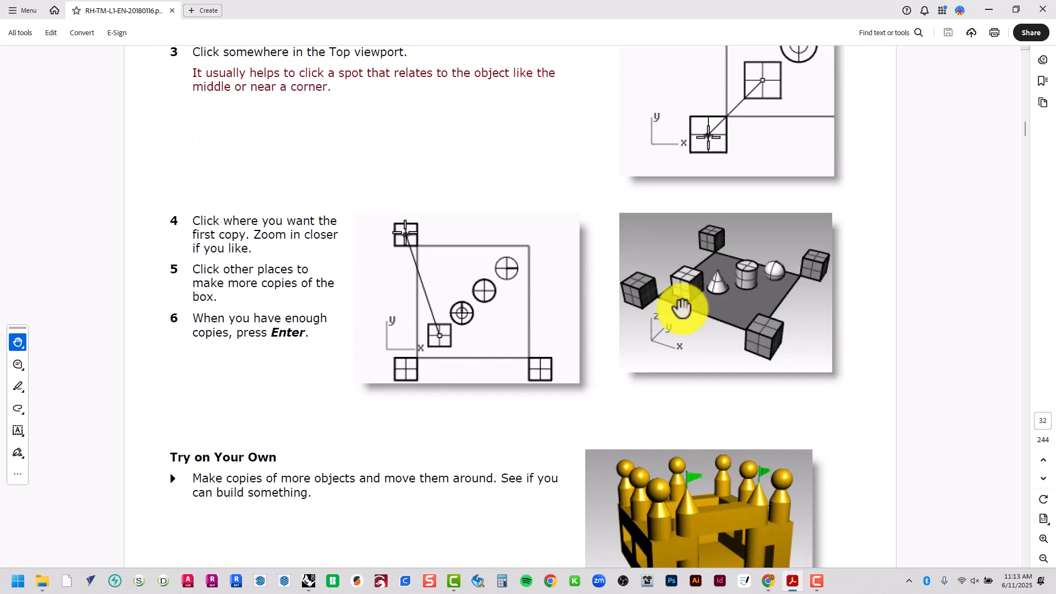
pyautogui.scroll(-10, 682, 308)
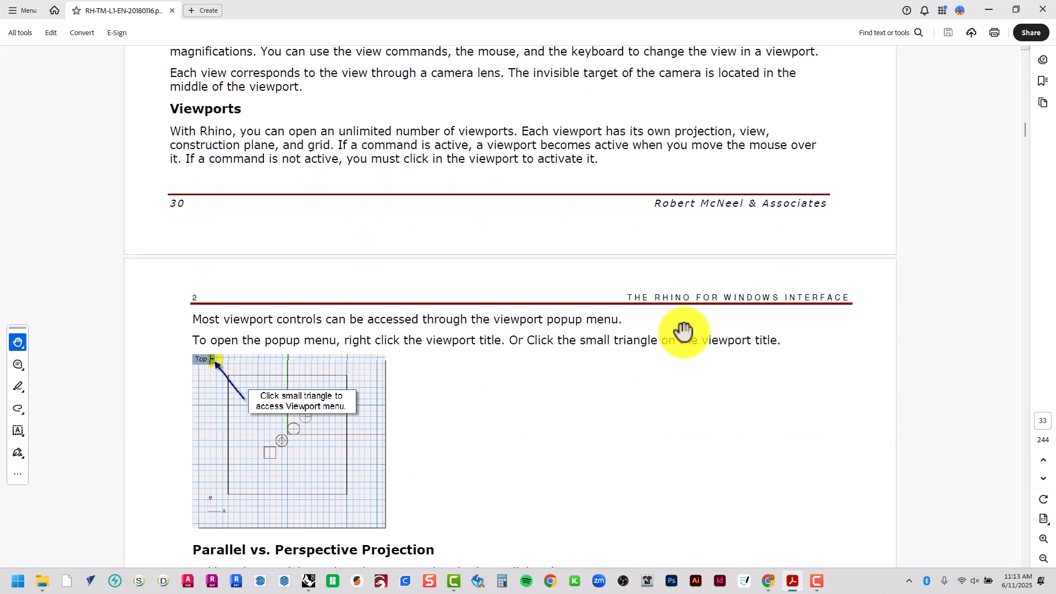
pyautogui.scroll(-10, 684, 330)
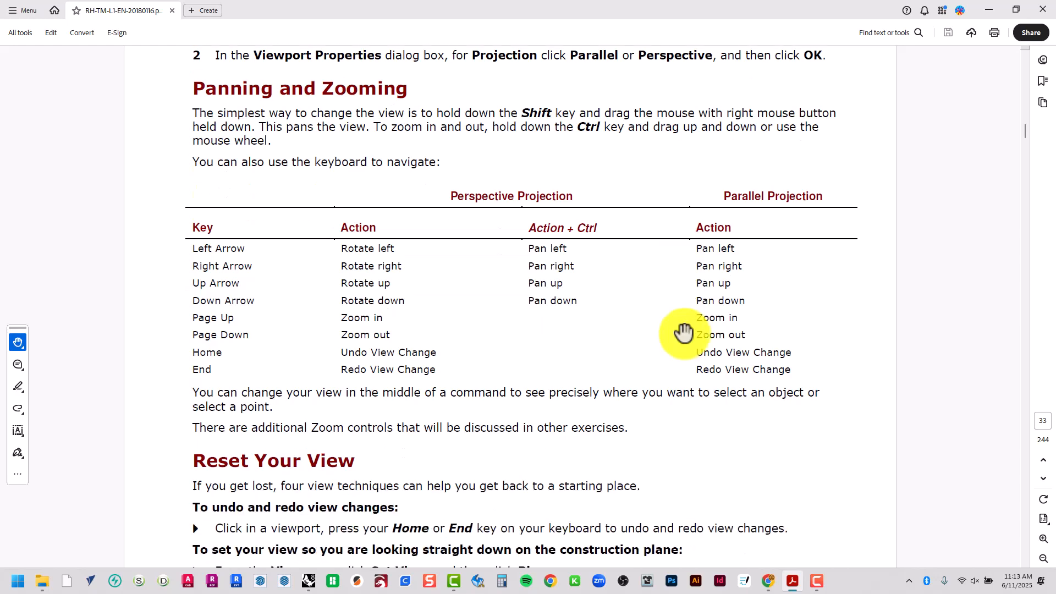
pyautogui.scroll(13, 684, 331)
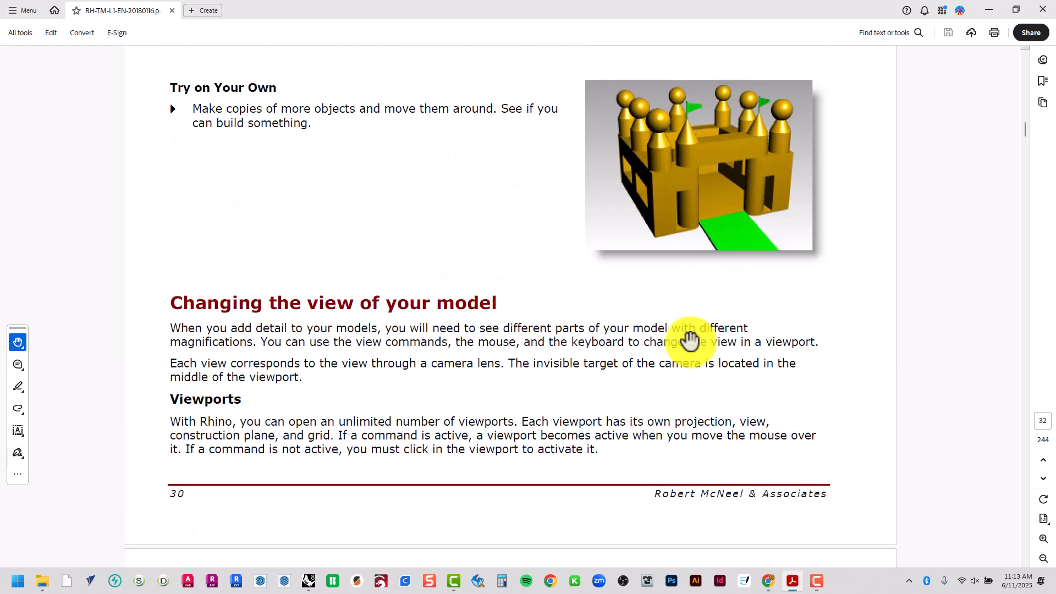
pyautogui.scroll(5, 690, 339)
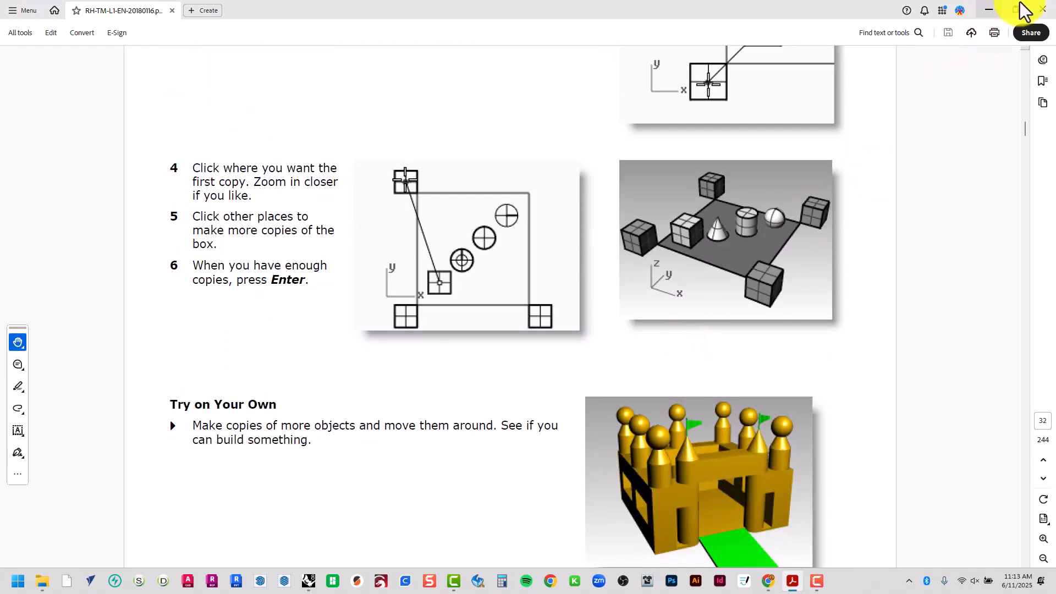
# Switch back to Rhino and maximize the Perspective viewport
pyautogui.click(990, 10)
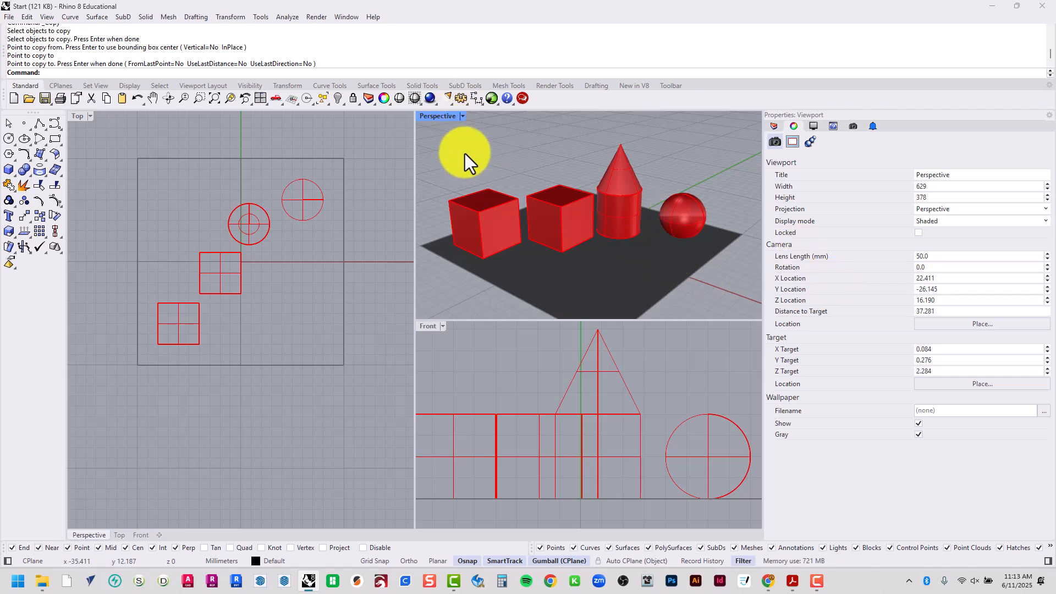
pyautogui.doubleClick(431, 120)
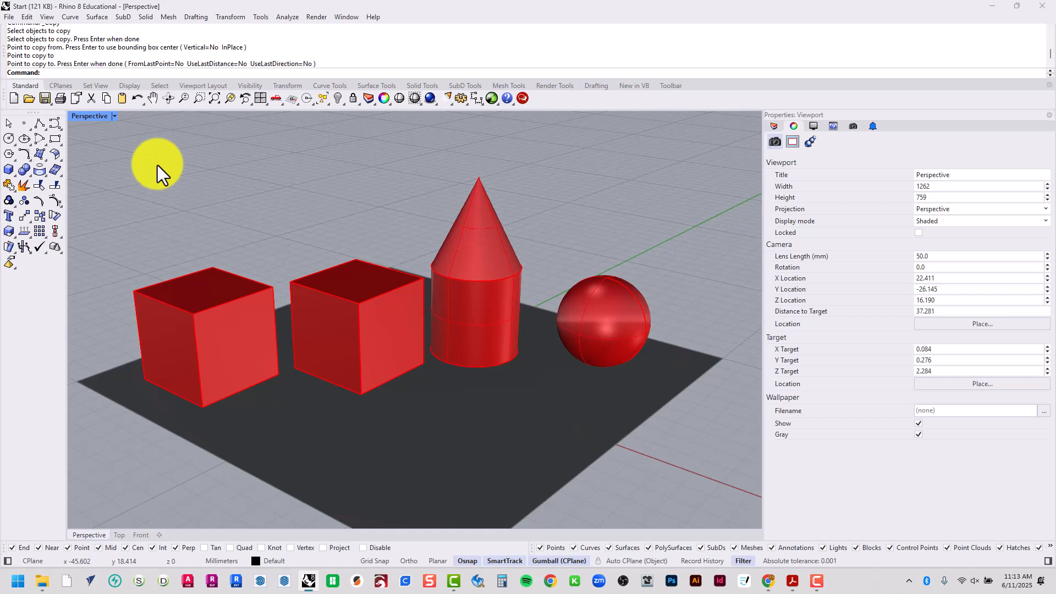
pyautogui.click(17, 581)
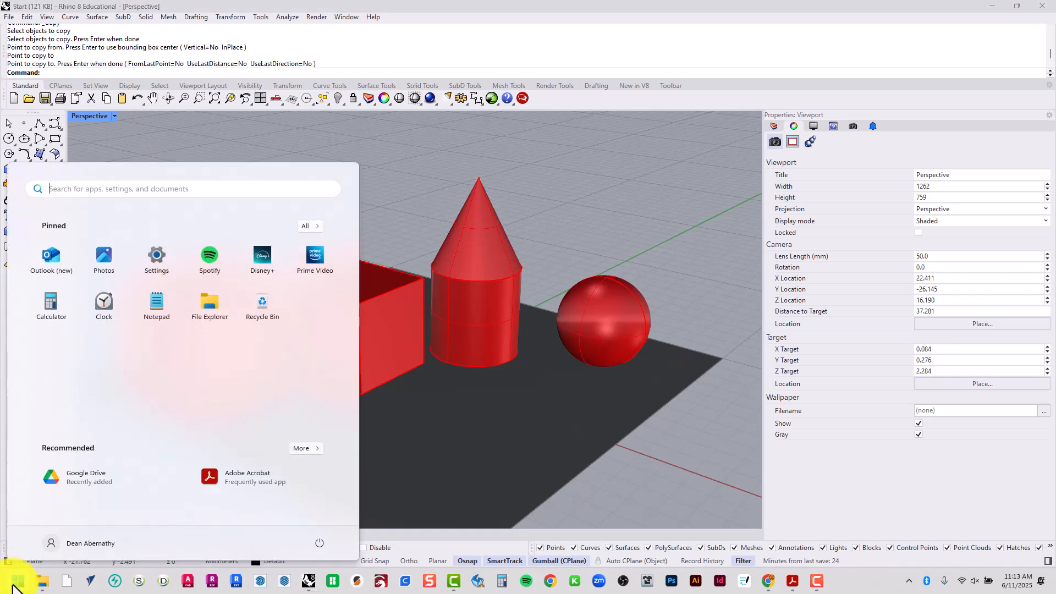
pyautogui.write('snipping')
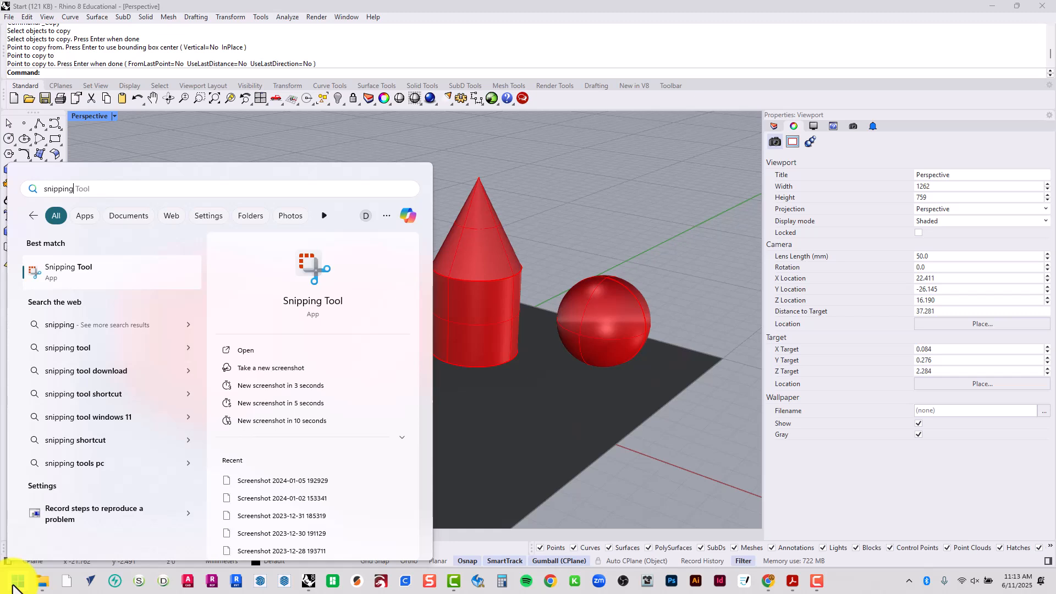
pyautogui.click(87, 269)
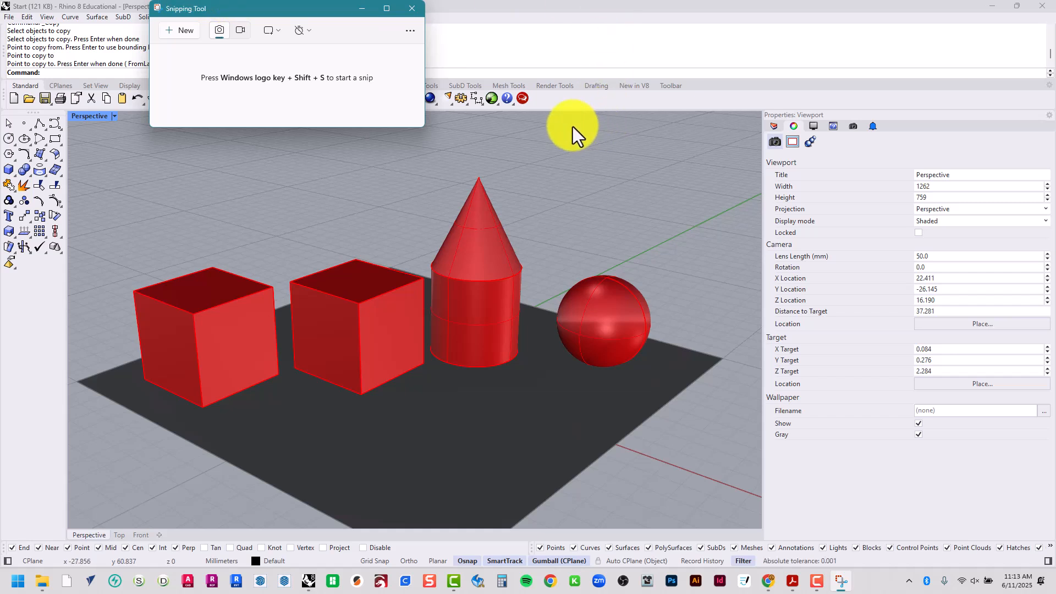
pyautogui.click(414, 10)
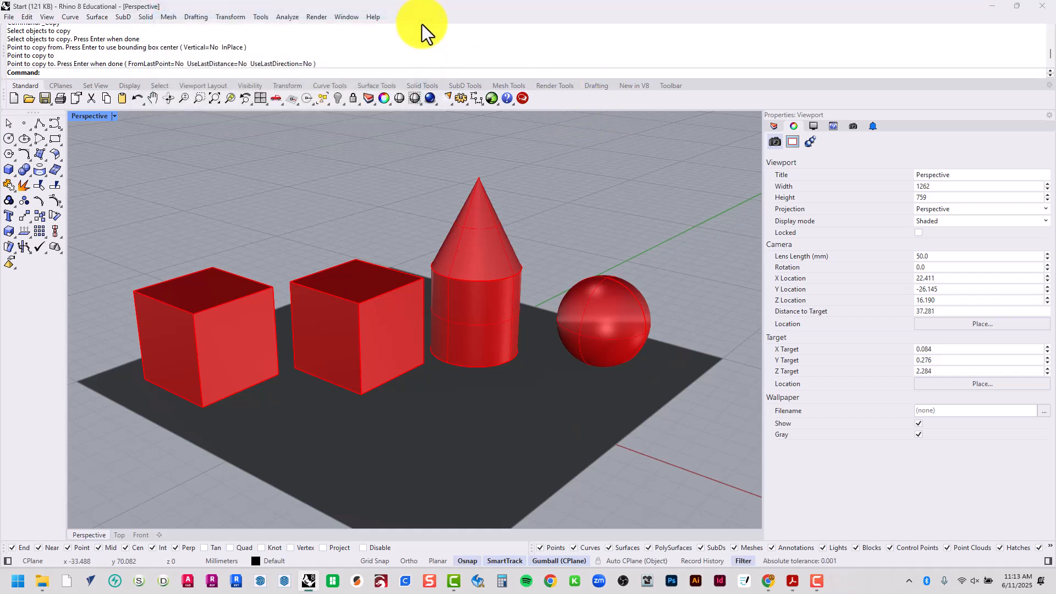
# Switch to Snipping Tool and capture a rectangular screenshot of the whole Perspective viewport, leaving the capture ready in its editor
pyautogui.click(12, 586)
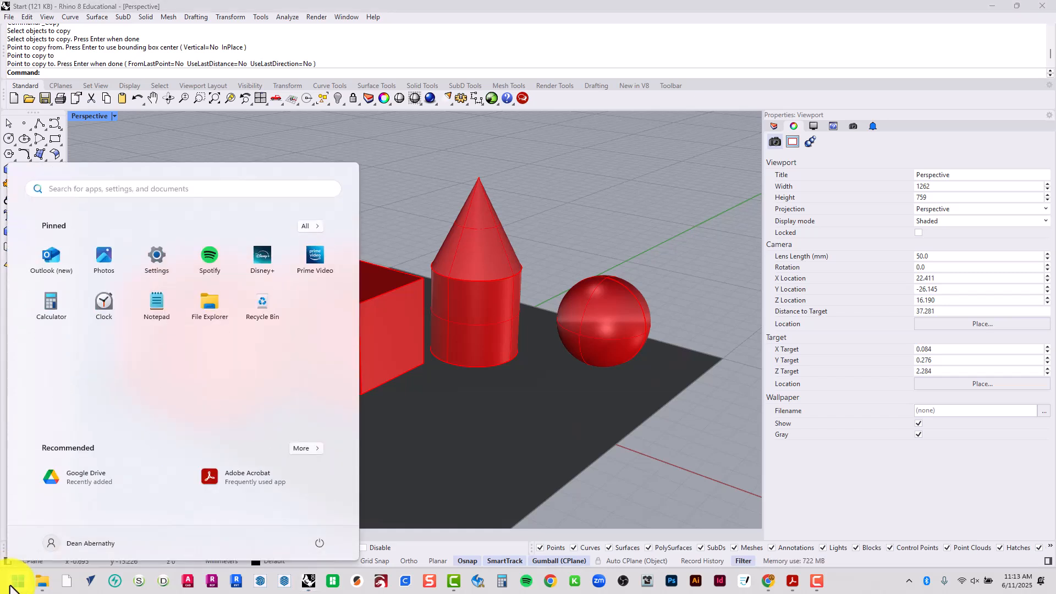
pyautogui.write('snipping')
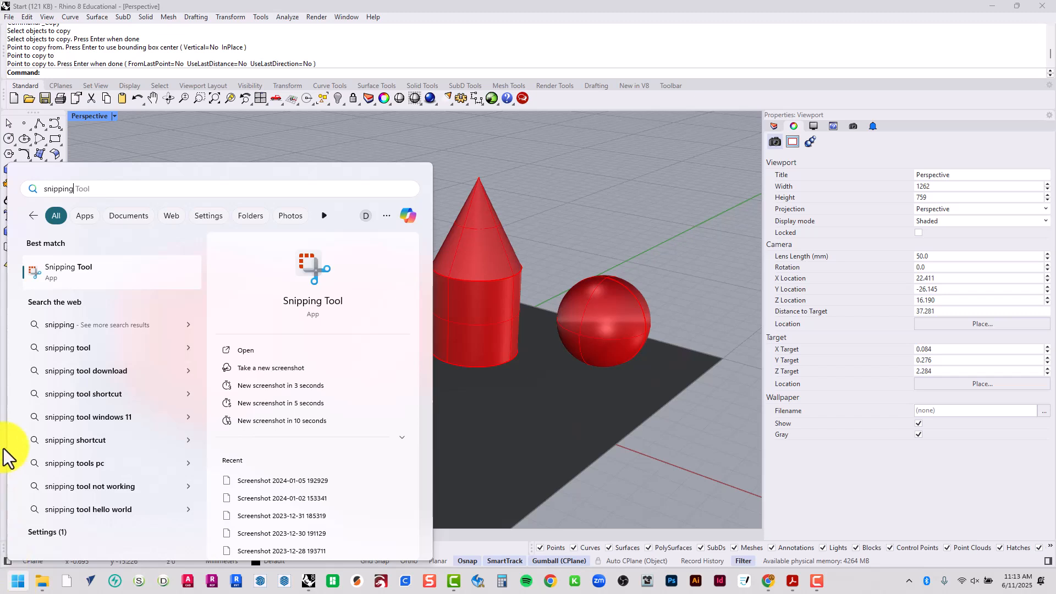
pyautogui.click(64, 269)
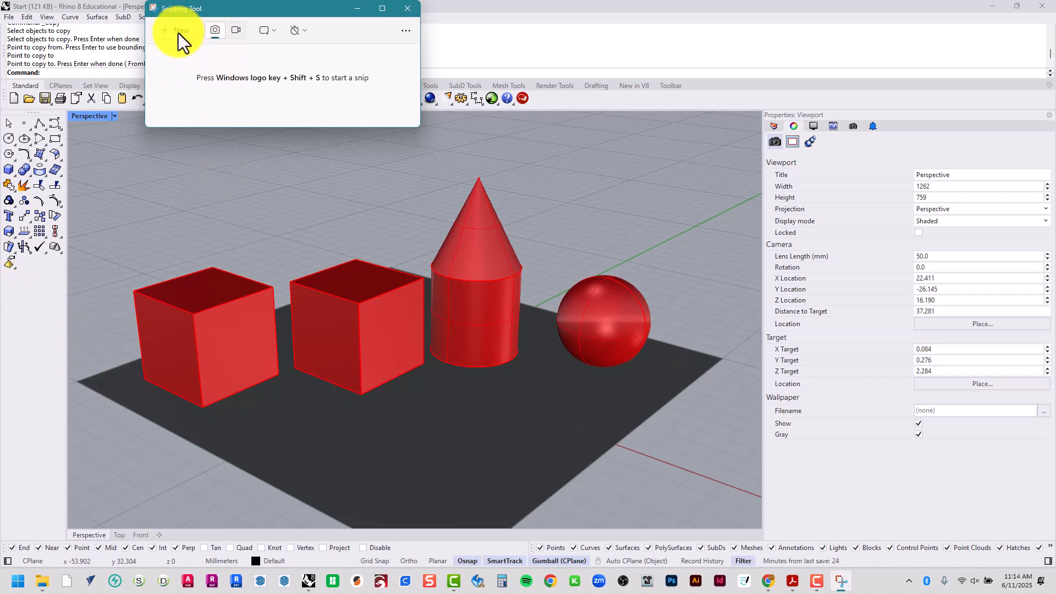
pyautogui.moveTo(213, 11); pyautogui.dragTo(167, 48)
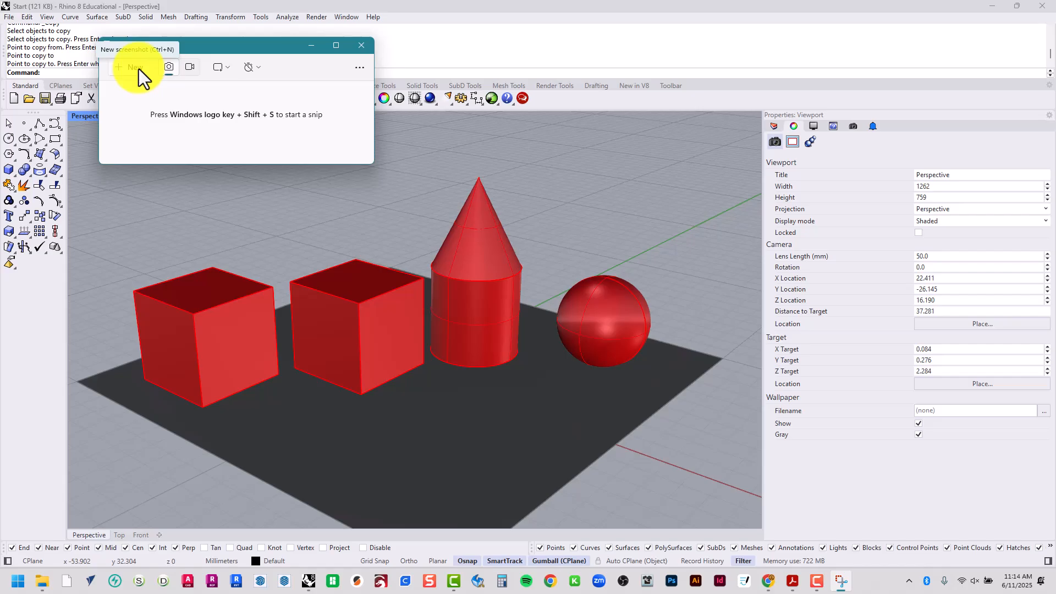
pyautogui.click(135, 67)
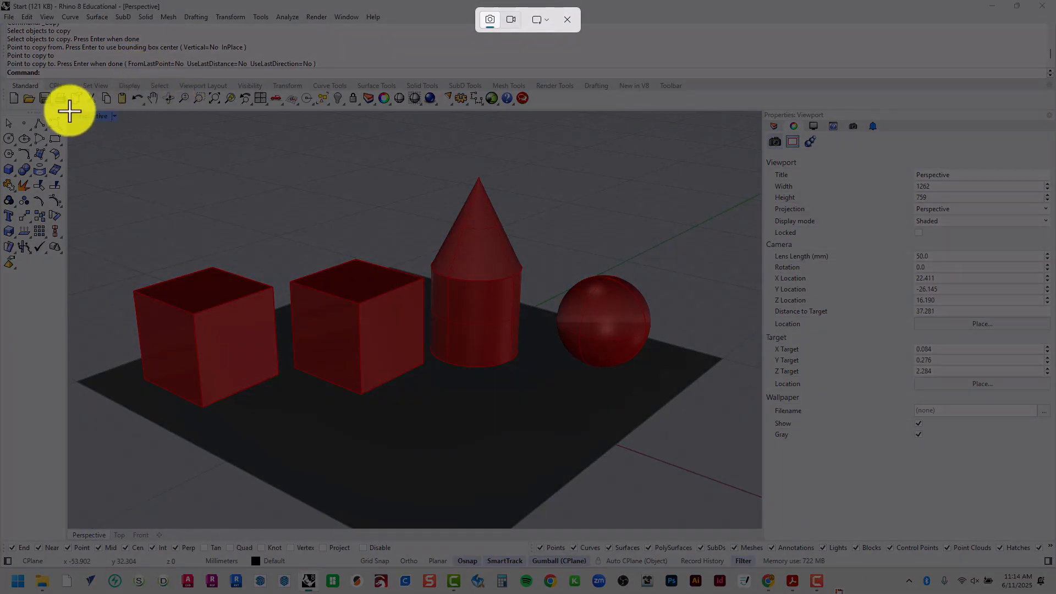
pyautogui.moveTo(66, 111); pyautogui.dragTo(760, 529)
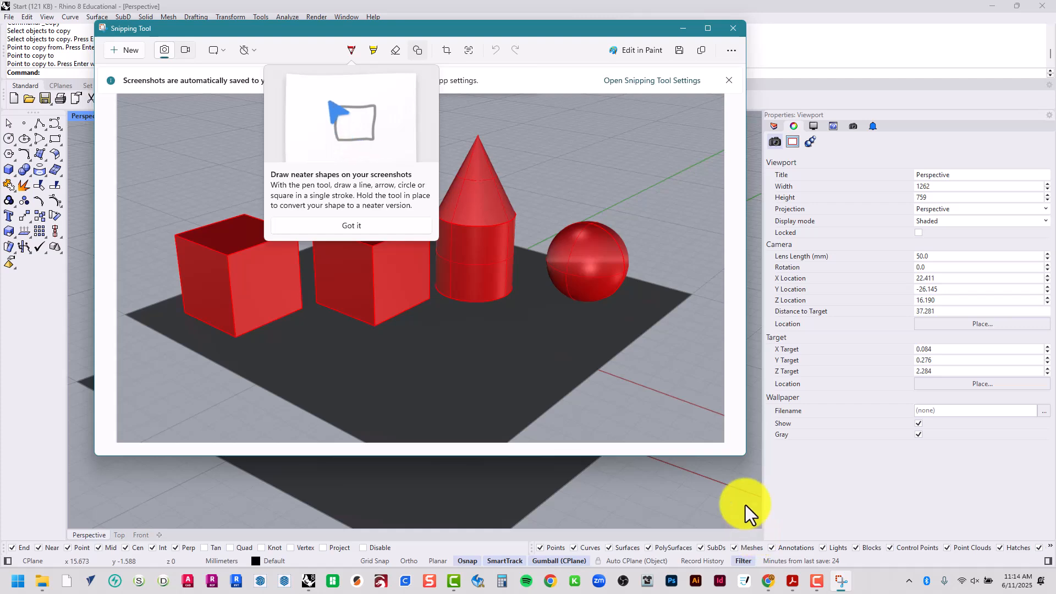
pyautogui.click(353, 225)
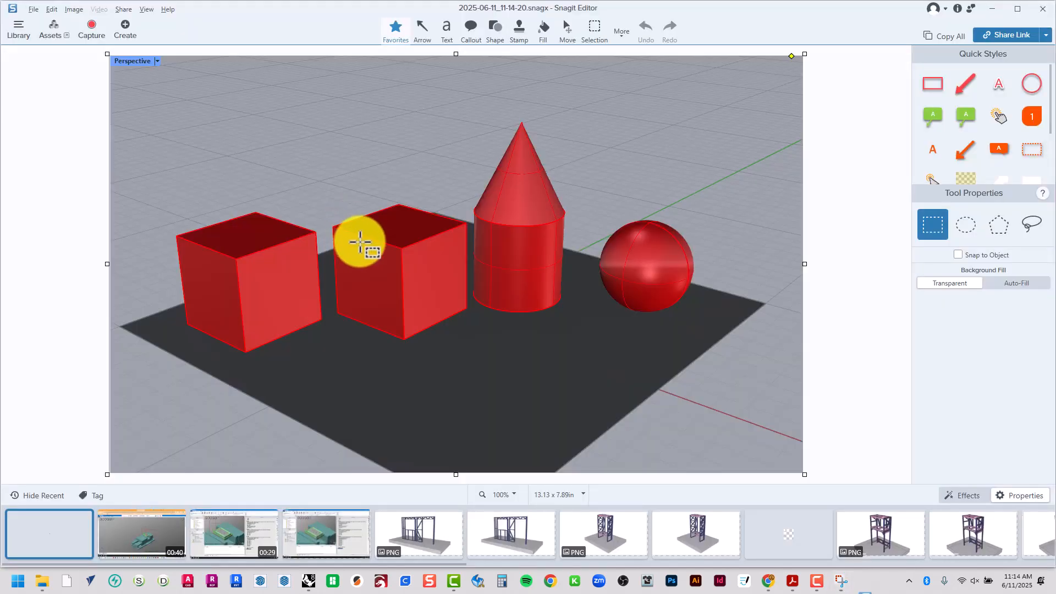
pyautogui.click(992, 9)
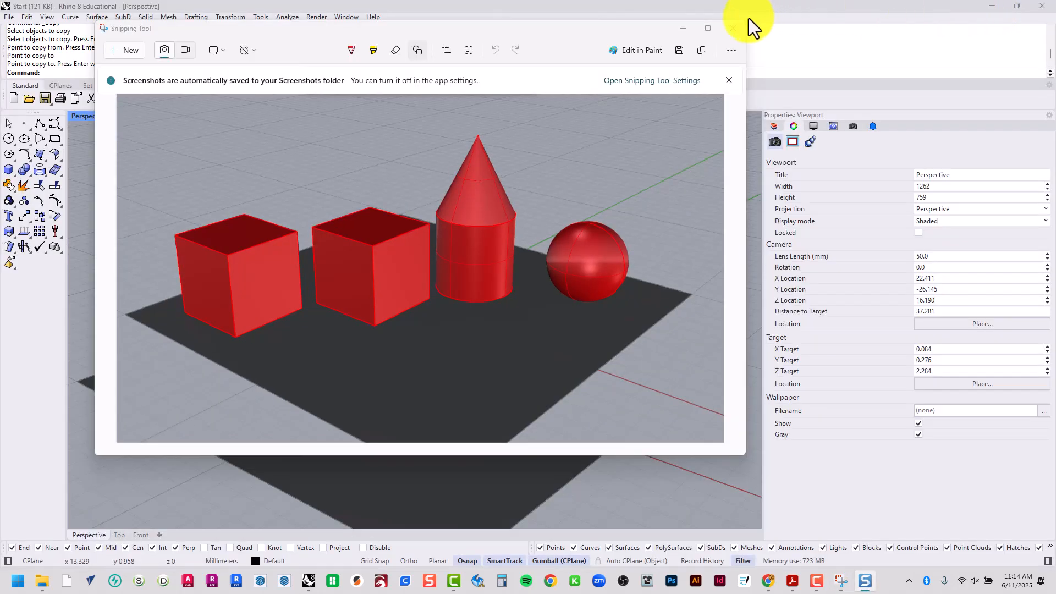
pyautogui.moveTo(546, 35); pyautogui.dragTo(559, 59)
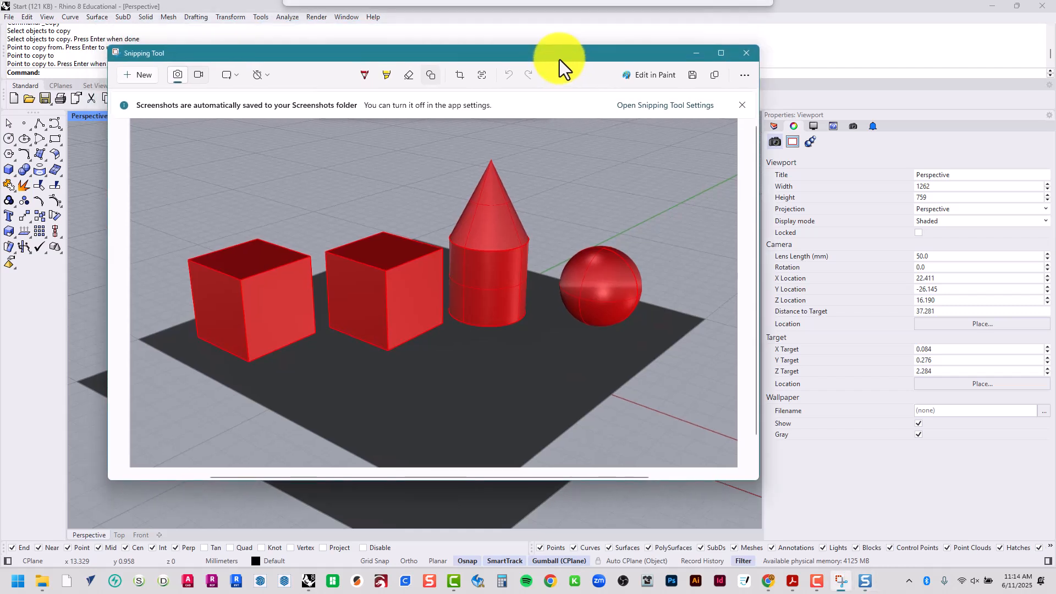
# Start saving the screenshot and browse on Google Drive (J:) to My Drive > OCC > 2025 > 3 - Summer 2025 > ARCH 201
pyautogui.click(692, 75)
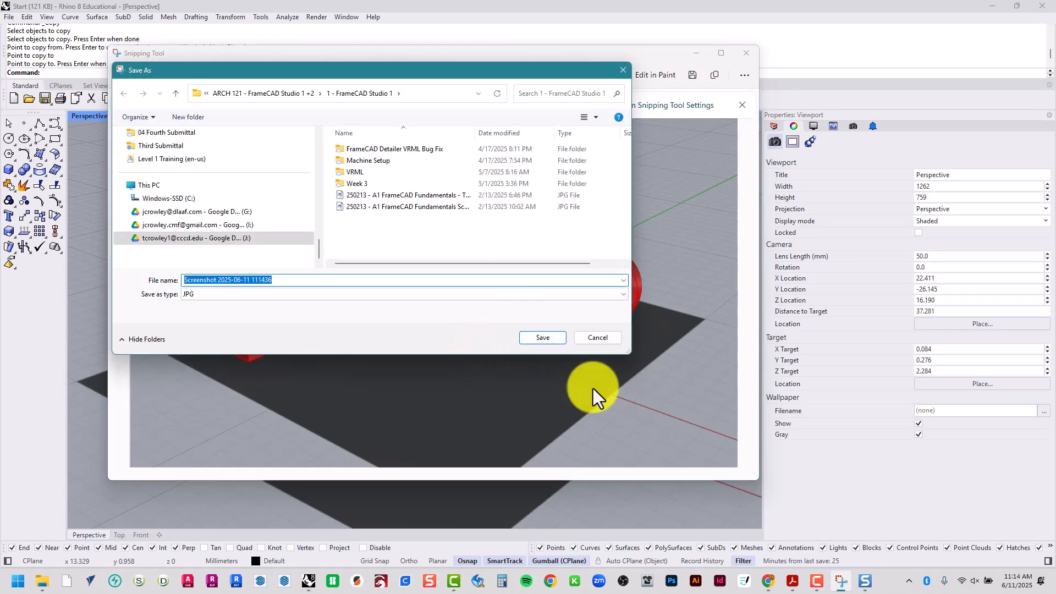
pyautogui.moveTo(630, 352); pyautogui.dragTo(696, 454)
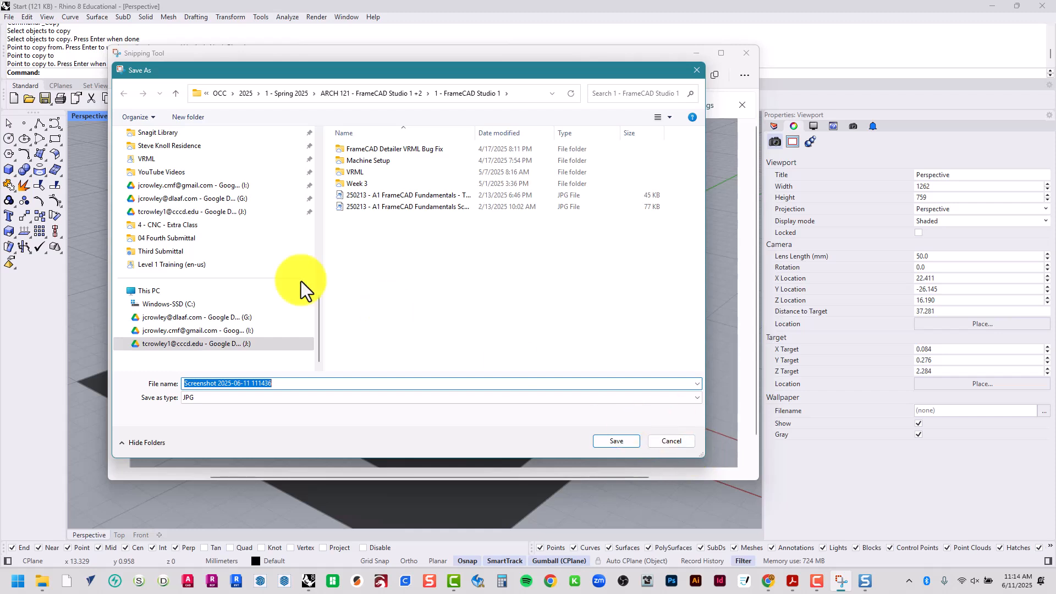
pyautogui.click(210, 318)
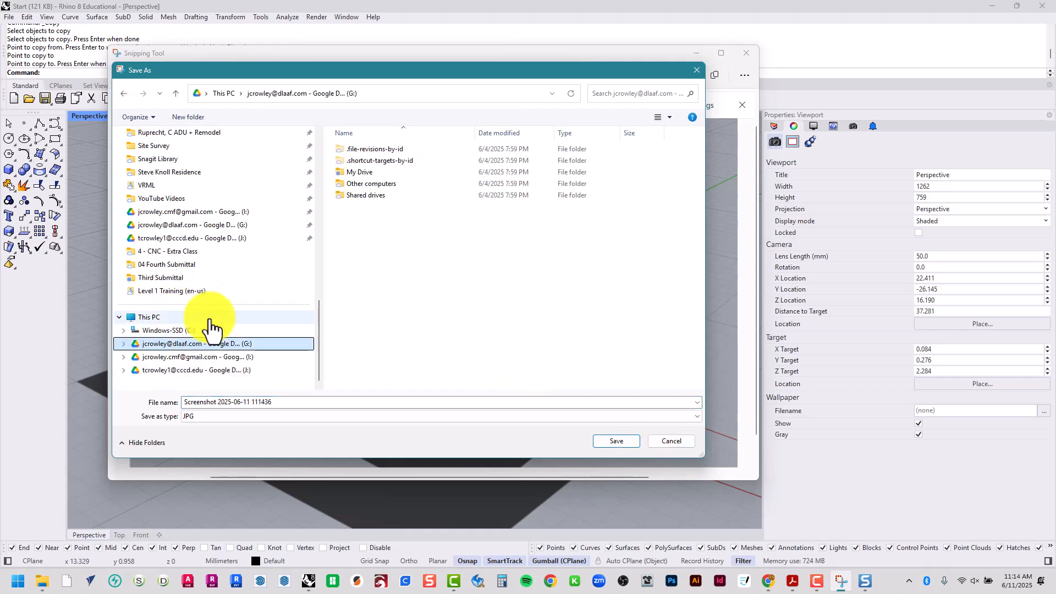
pyautogui.click(238, 371)
pyautogui.click(379, 174)
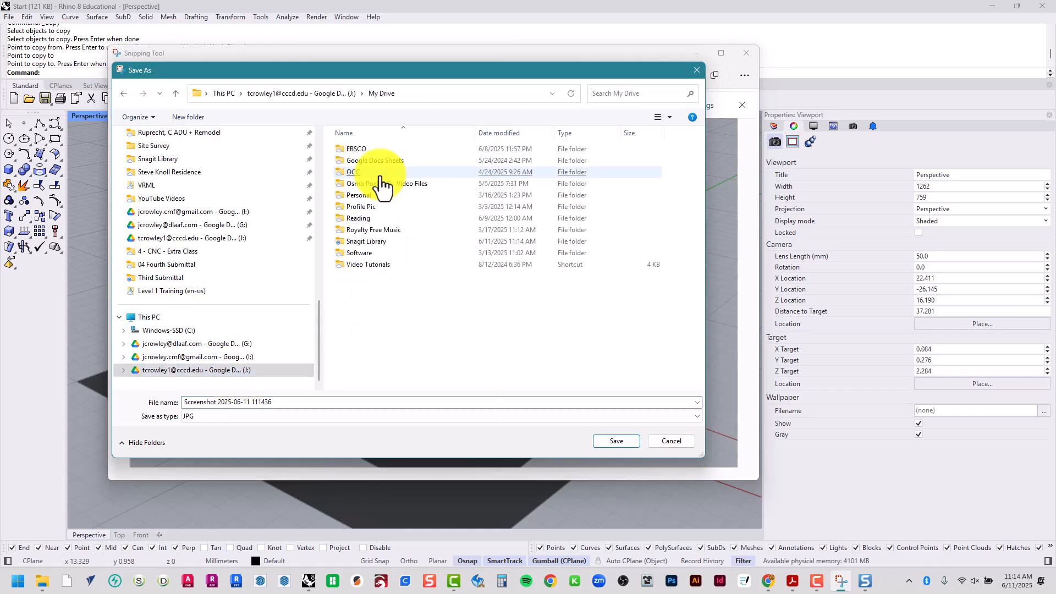
pyautogui.doubleClick(380, 173)
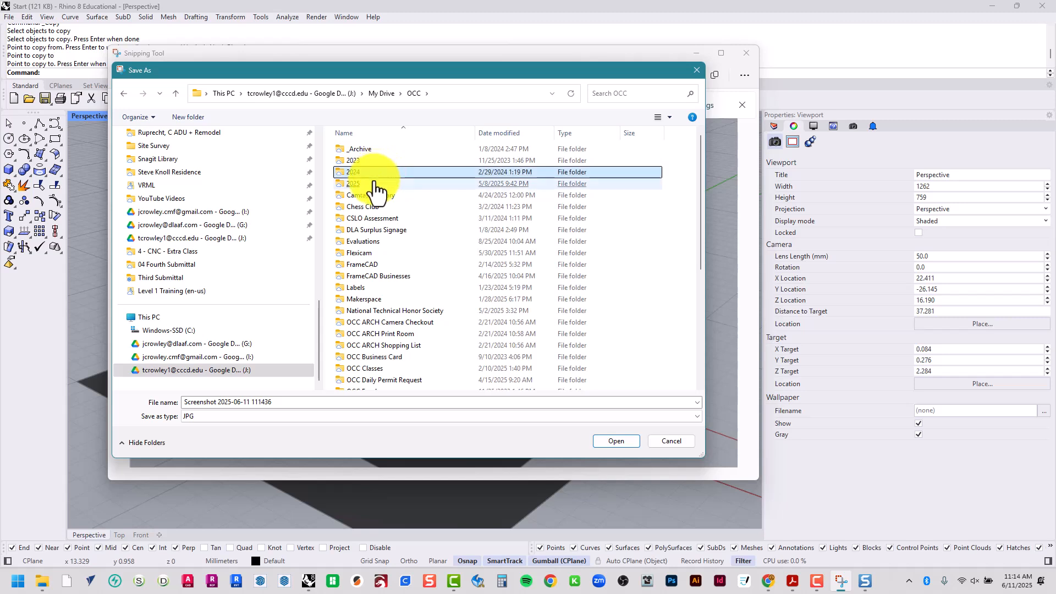
pyautogui.doubleClick(376, 183)
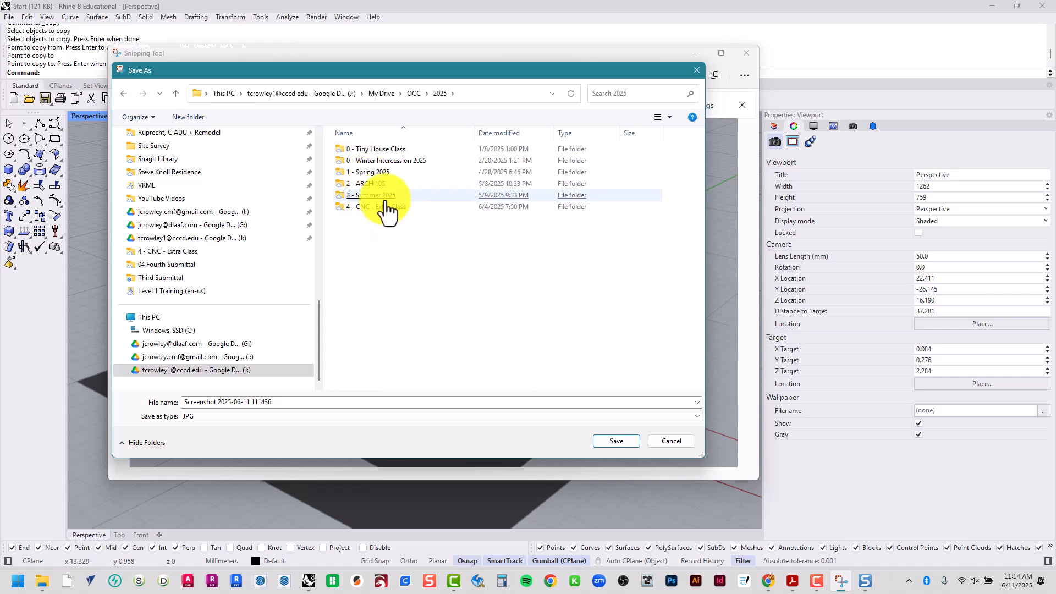
pyautogui.click(385, 197)
pyautogui.doubleClick(386, 201)
pyautogui.click(379, 163)
pyautogui.doubleClick(379, 162)
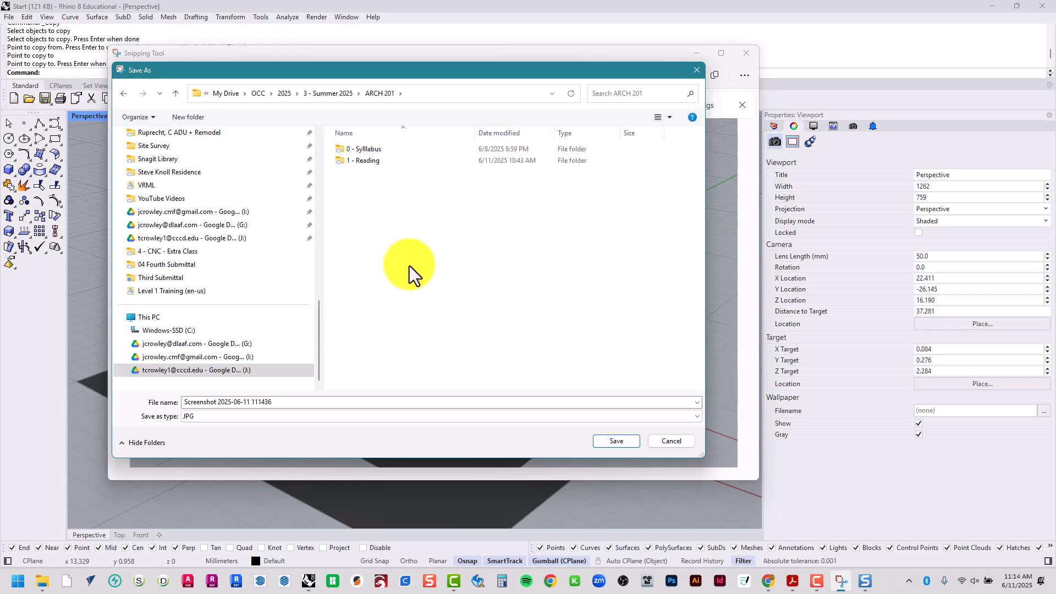
# Create a folder named "2 - Assignments" inside ARCH 201 and open it as the save location
pyautogui.click(184, 117)
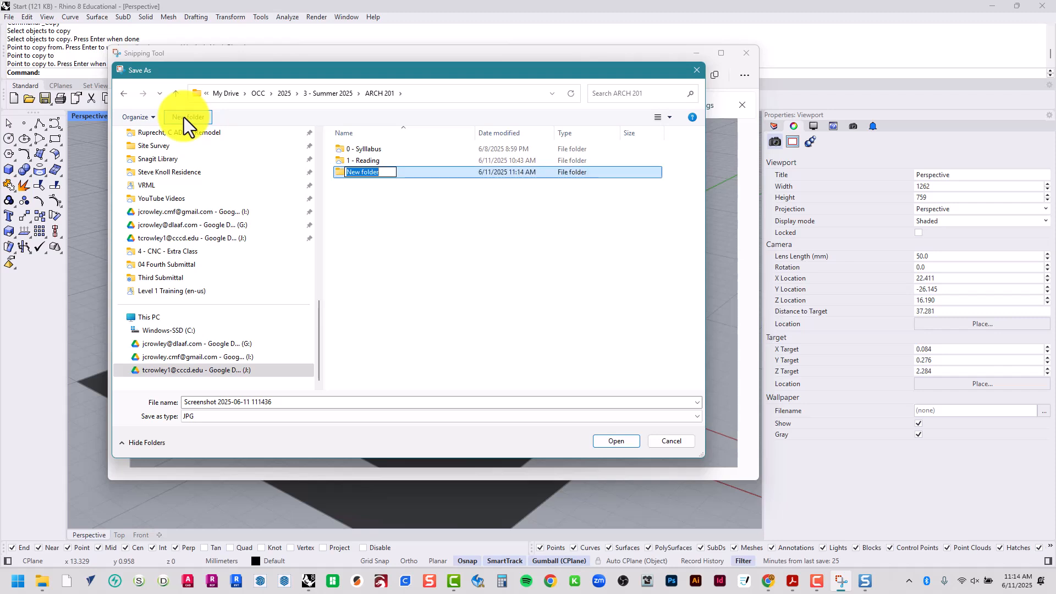
pyautogui.write('2 - ')
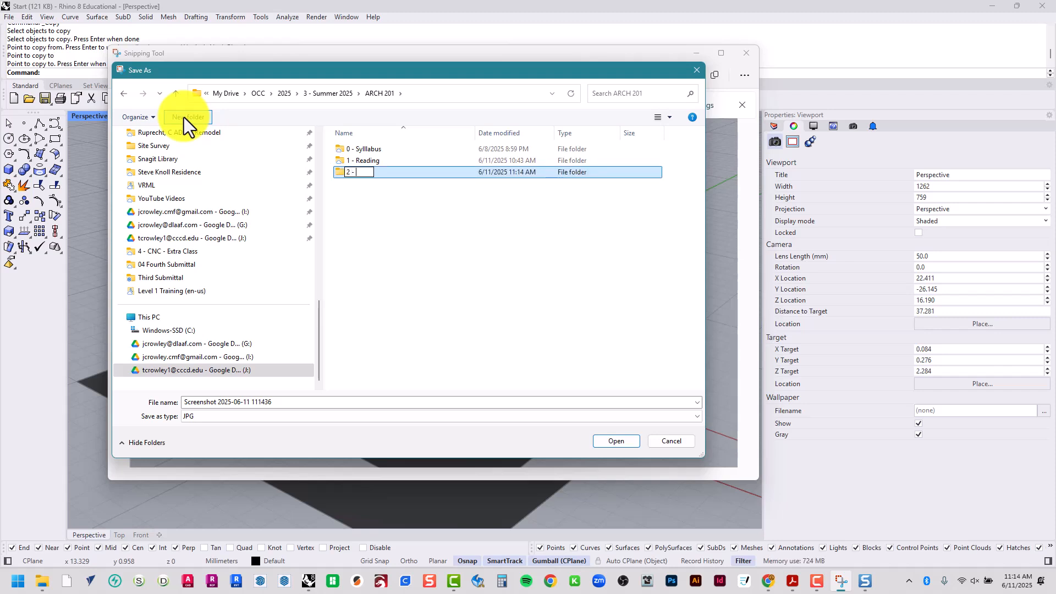
pyautogui.write('Assignments')
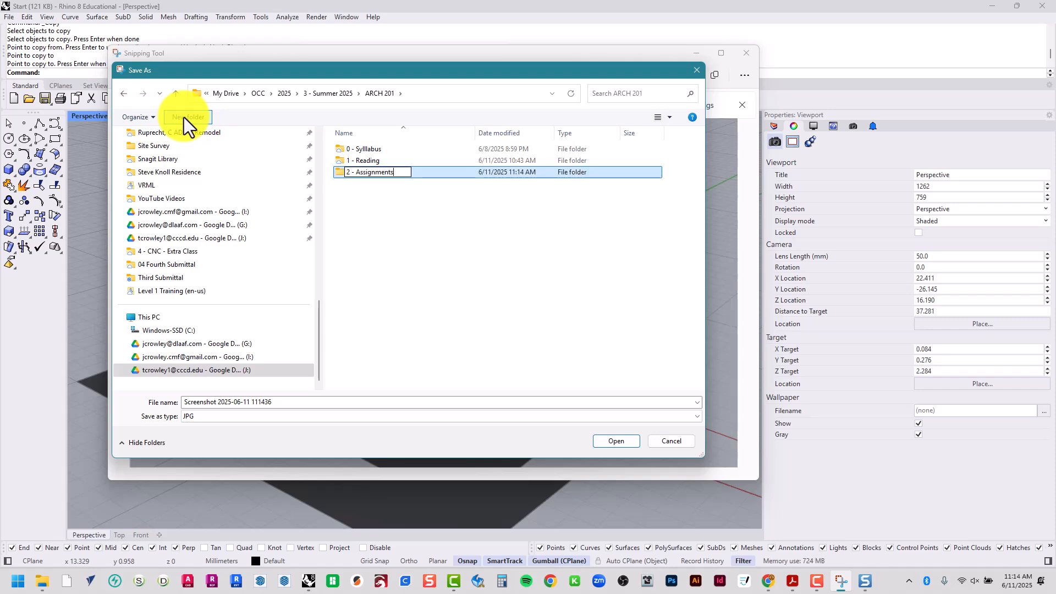
pyautogui.press('Return')
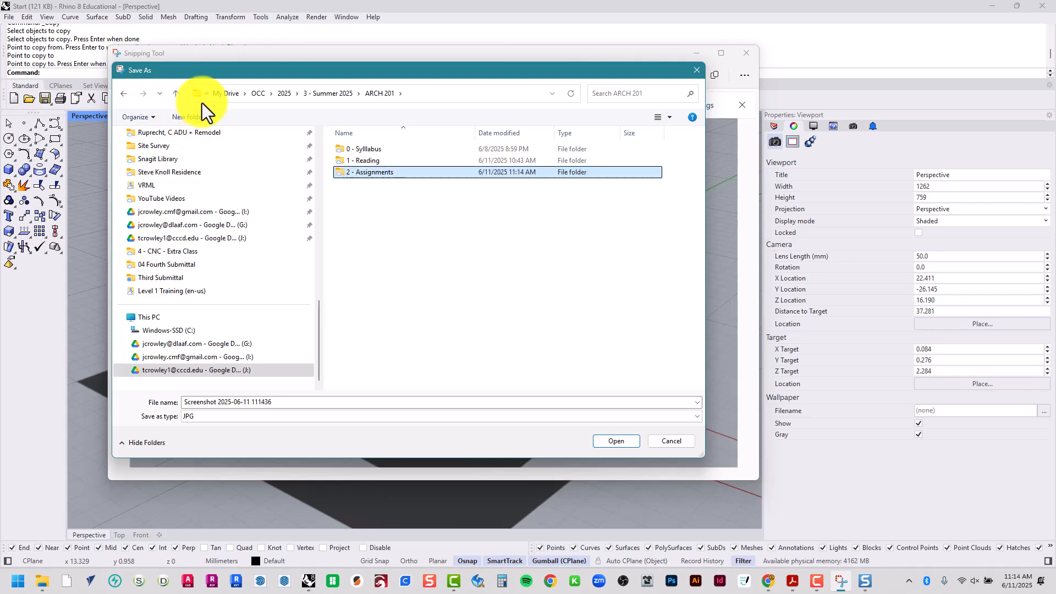
pyautogui.doubleClick(365, 175)
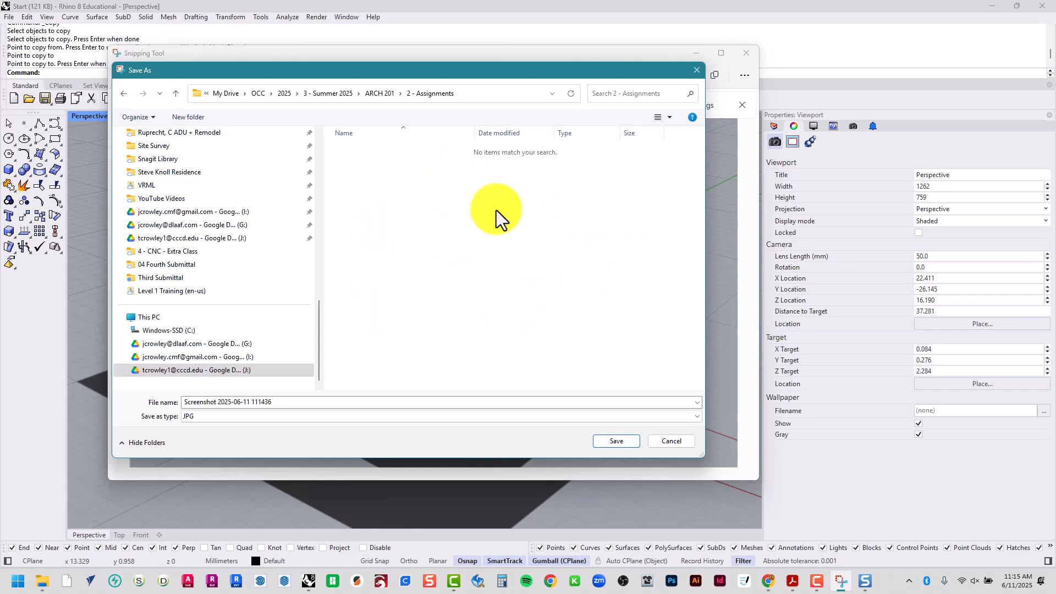
# Name the screenshot file "250611 A2 Intro to Rhino - TJC"
pyautogui.click(327, 403)
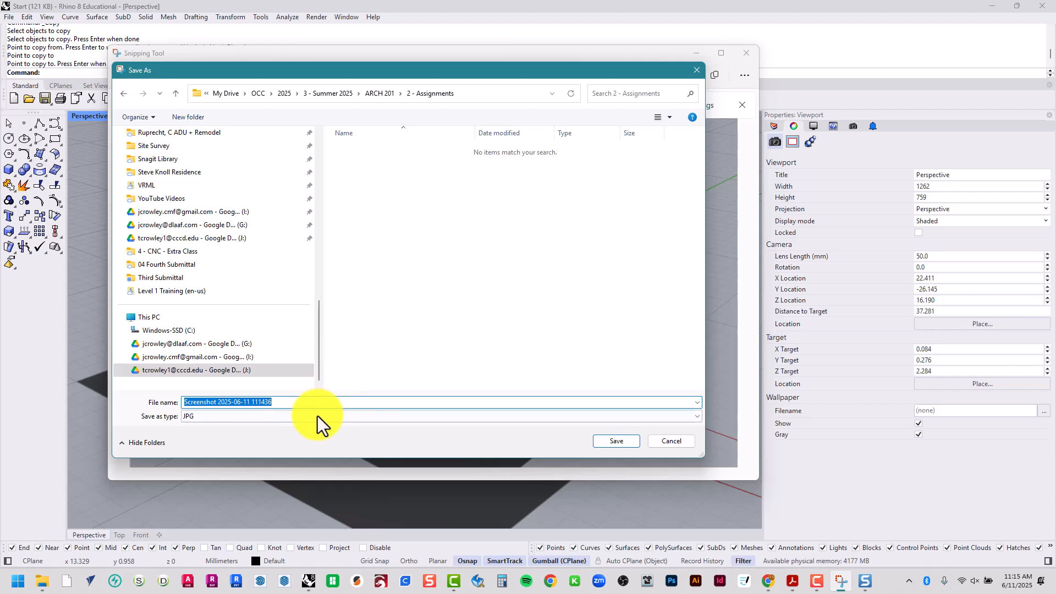
pyautogui.click(317, 417)
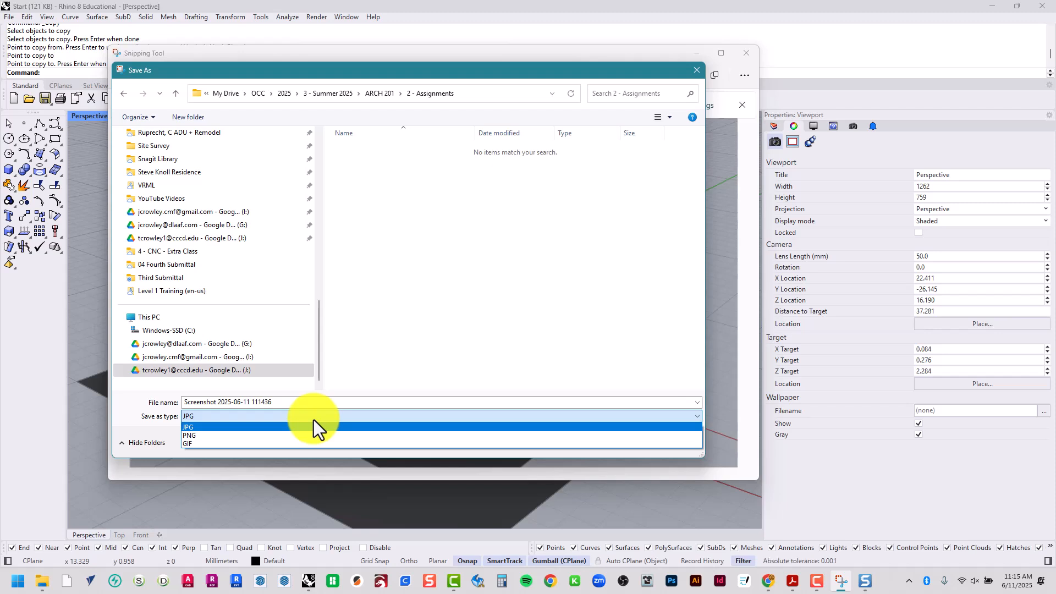
pyautogui.click(340, 403)
pyautogui.click(337, 402)
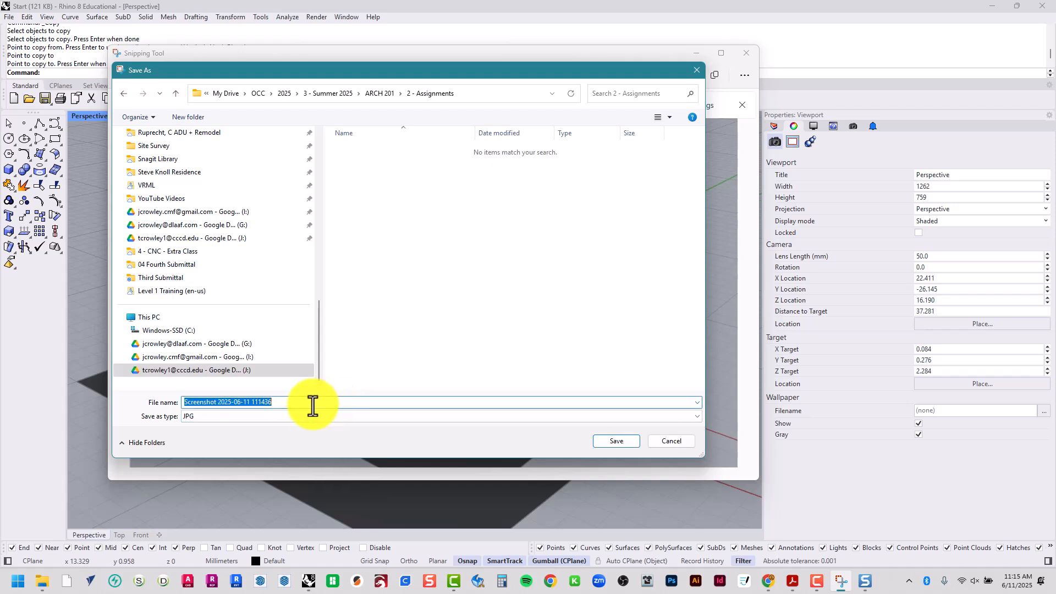
pyautogui.write('25')
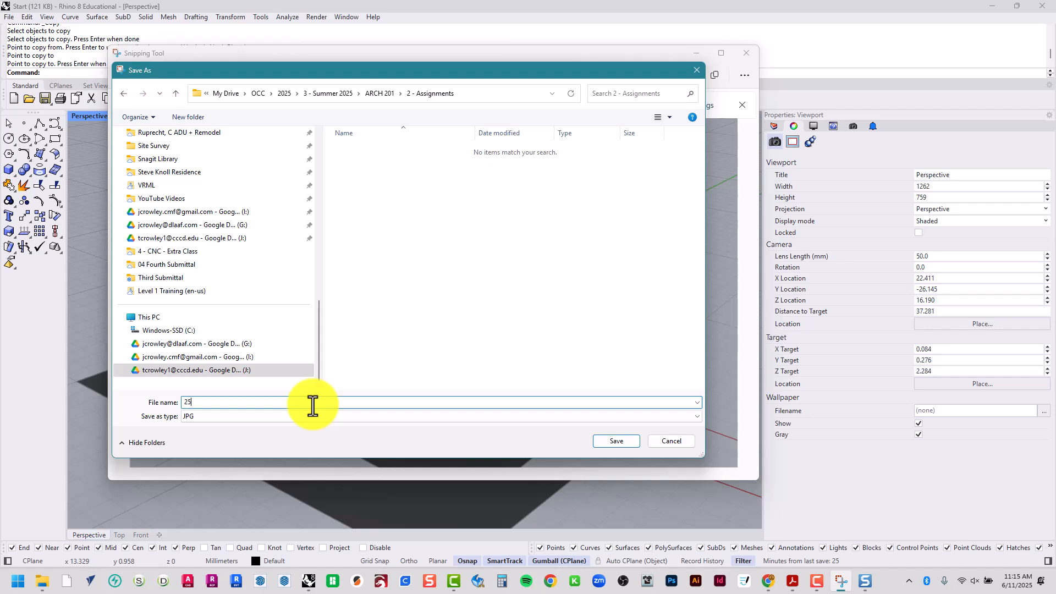
pyautogui.write('0611 A2')
pyautogui.press('capslock')
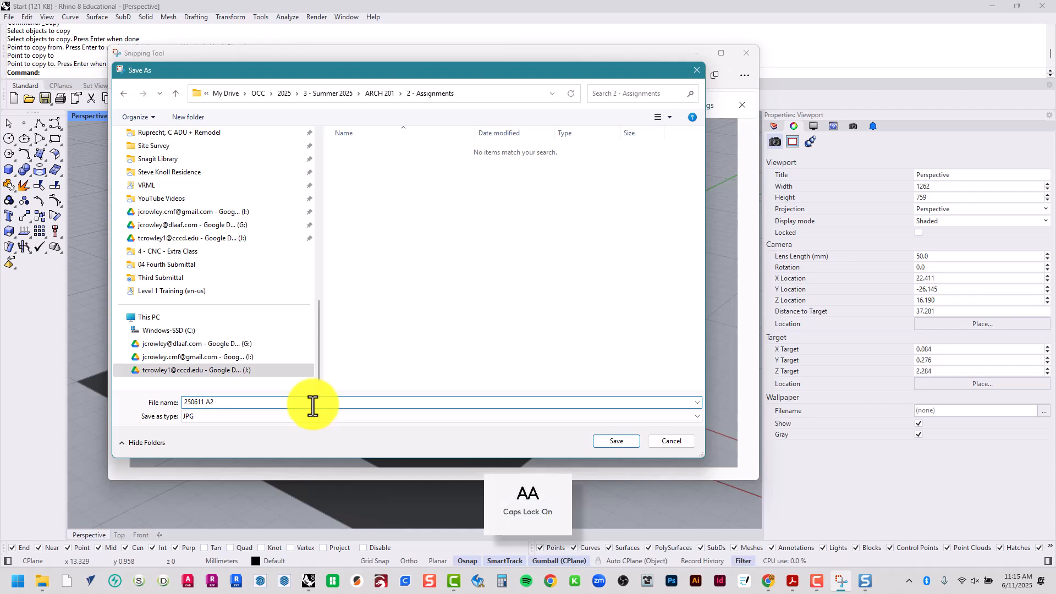
pyautogui.press('capslock')
pyautogui.write('rHINO')
pyautogui.press('capslock')
pyautogui.press('BackSpace')
pyautogui.press('BackSpace')
pyautogui.press('BackSpace')
pyautogui.press('BackSpace')
pyautogui.write('Rhino')
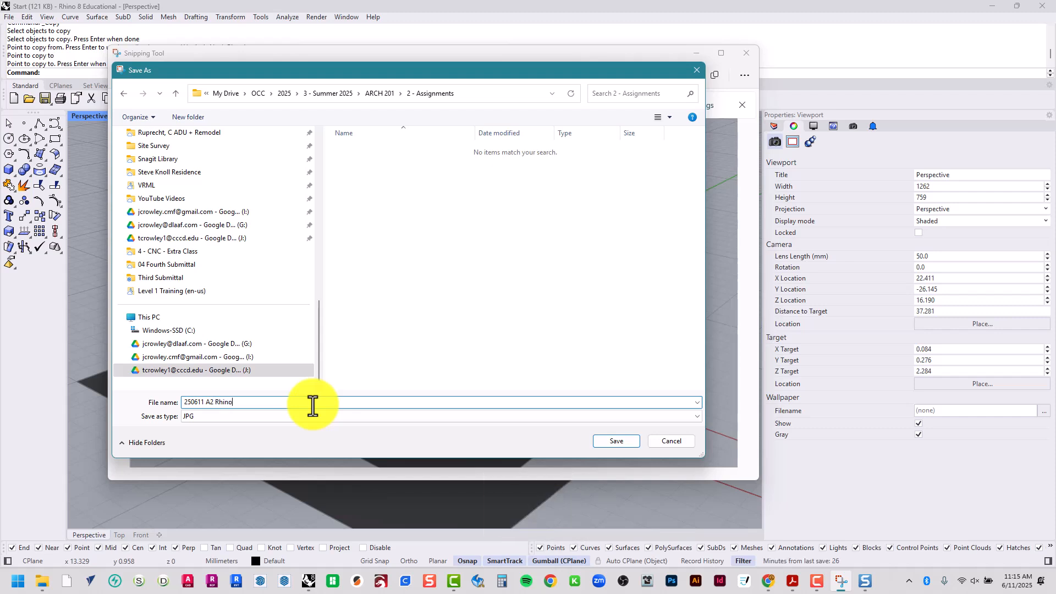
pyautogui.press('BackSpace')
pyautogui.press('BackSpace')
pyautogui.press('BackSpace')
pyautogui.press('BackSpace')
pyautogui.press('BackSpace')
pyautogui.write('Intro to Rhino - TJC')
# Set the file type to PNG, save the screenshot in the "2 - Assignments" folder and close Snipping Tool
pyautogui.click(223, 418)
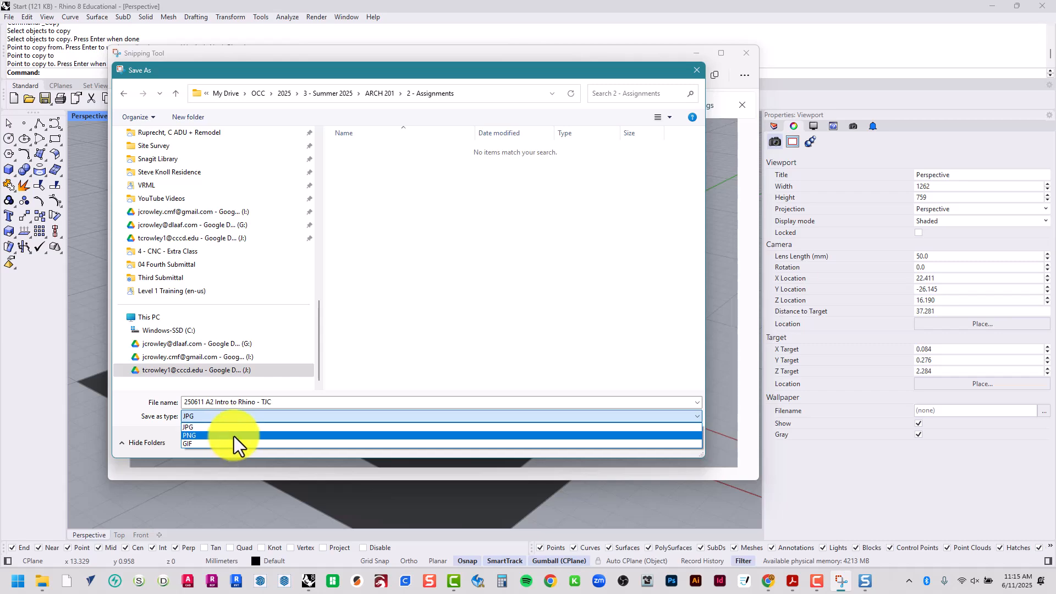
pyautogui.click(237, 435)
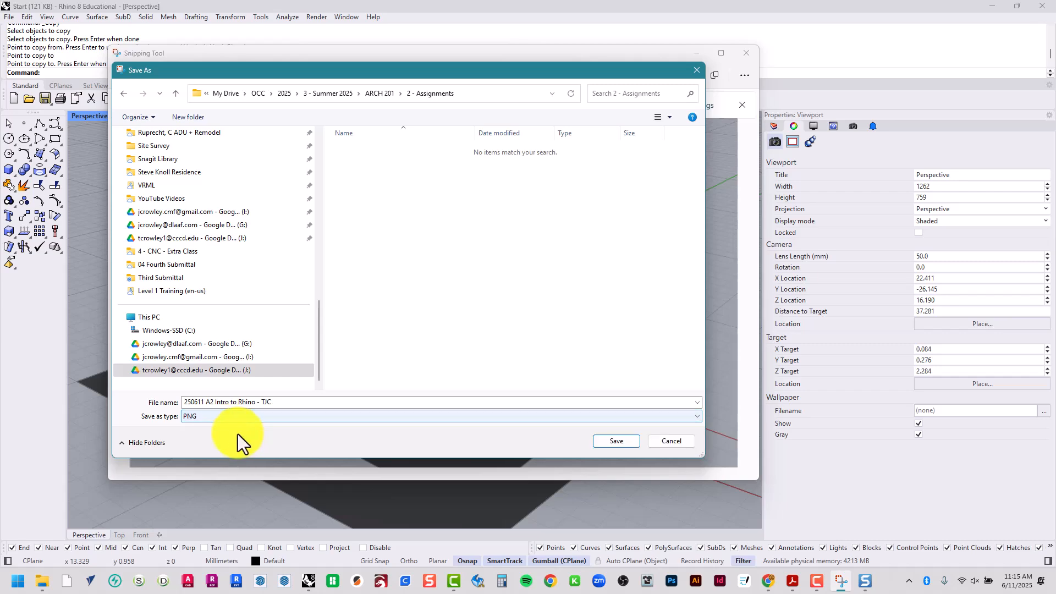
pyautogui.click(632, 444)
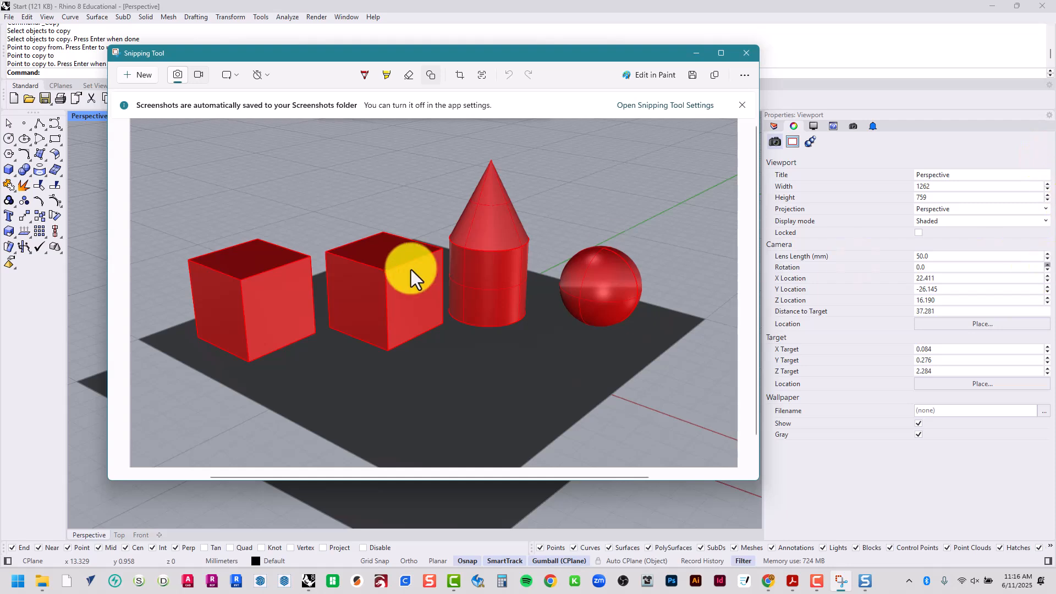
pyautogui.click(747, 54)
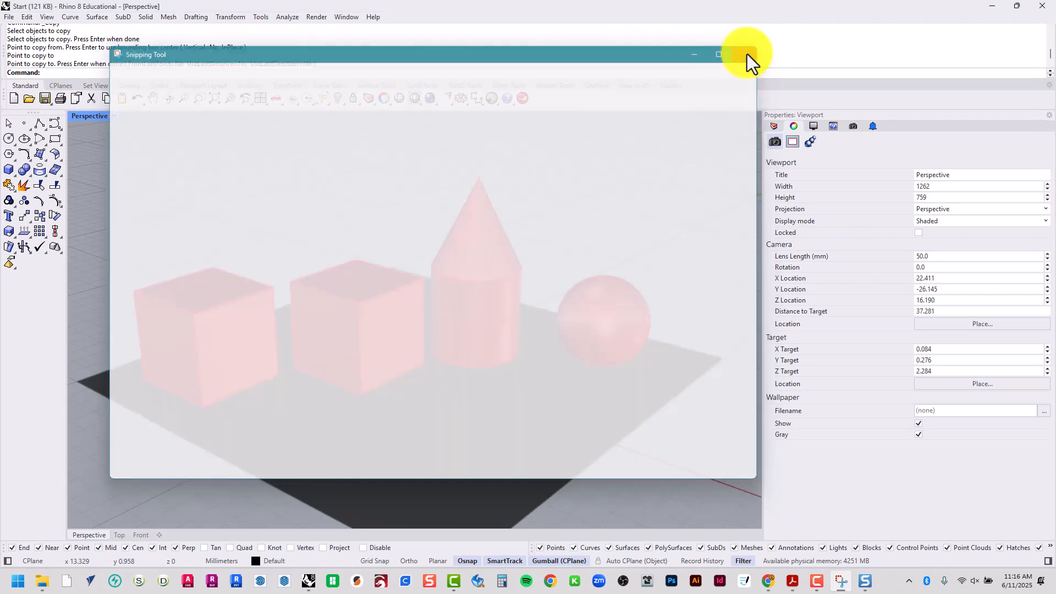